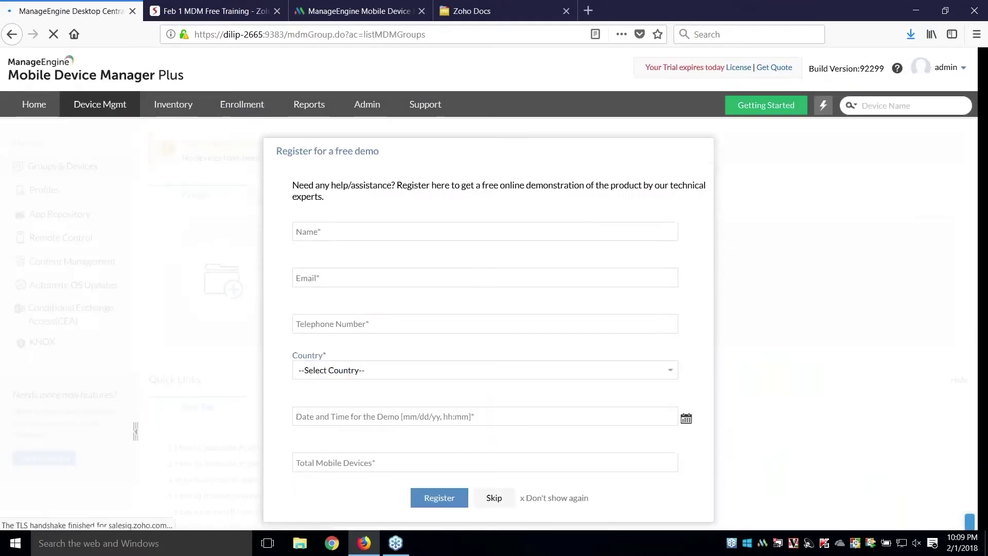
# - Skip the demo prompt and open the App Repository's App Store App form for iOS, skipping VPP automation
pyautogui.click(554, 499)
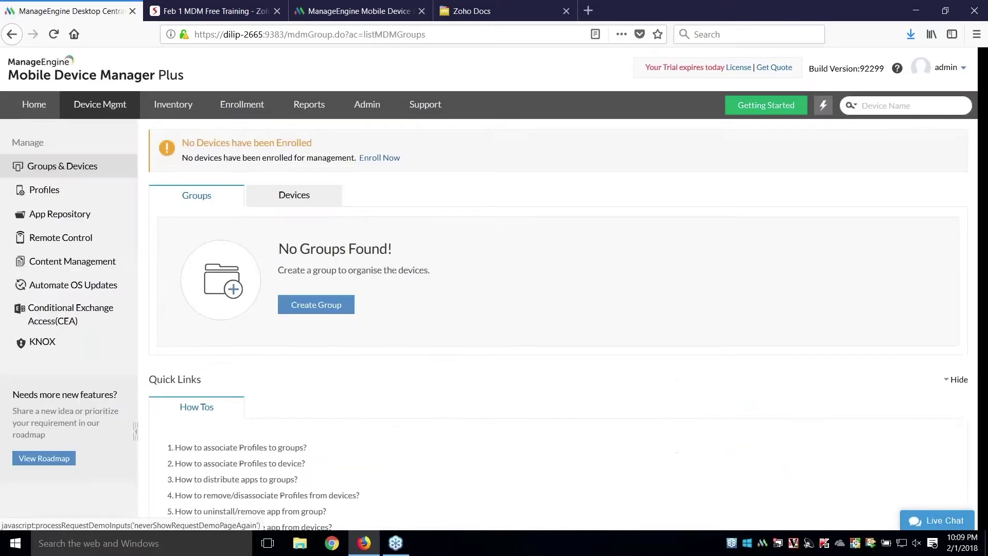
pyautogui.click(81, 220)
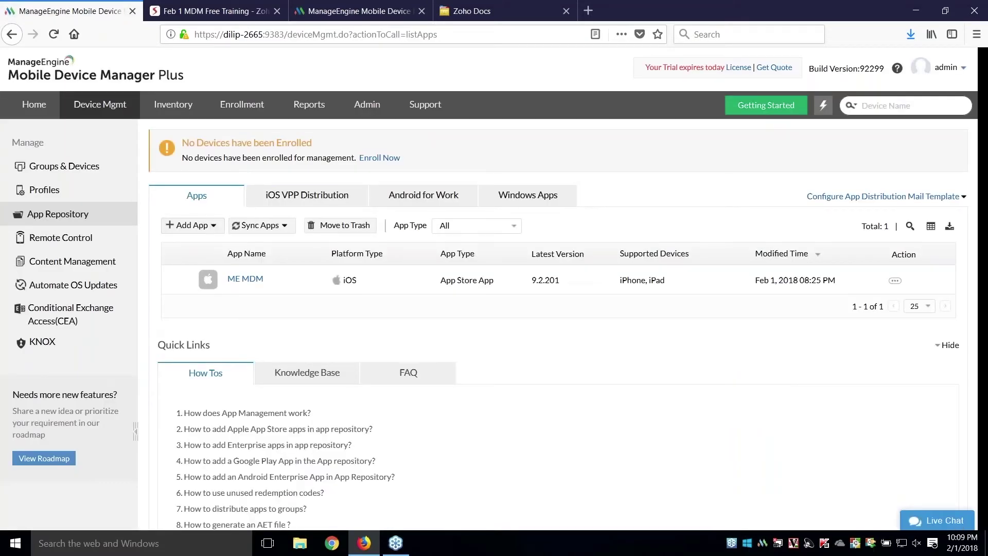
pyautogui.click(189, 229)
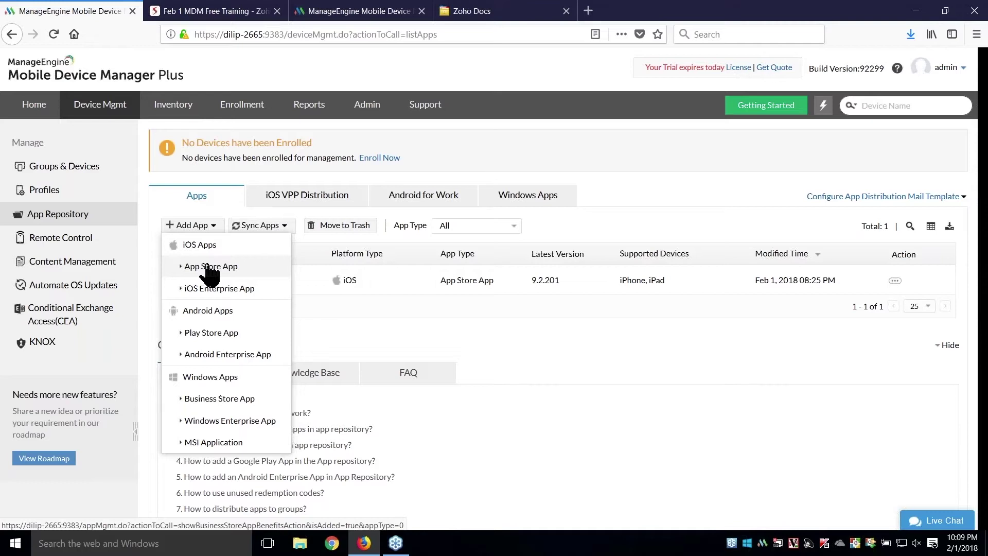
pyautogui.click(209, 268)
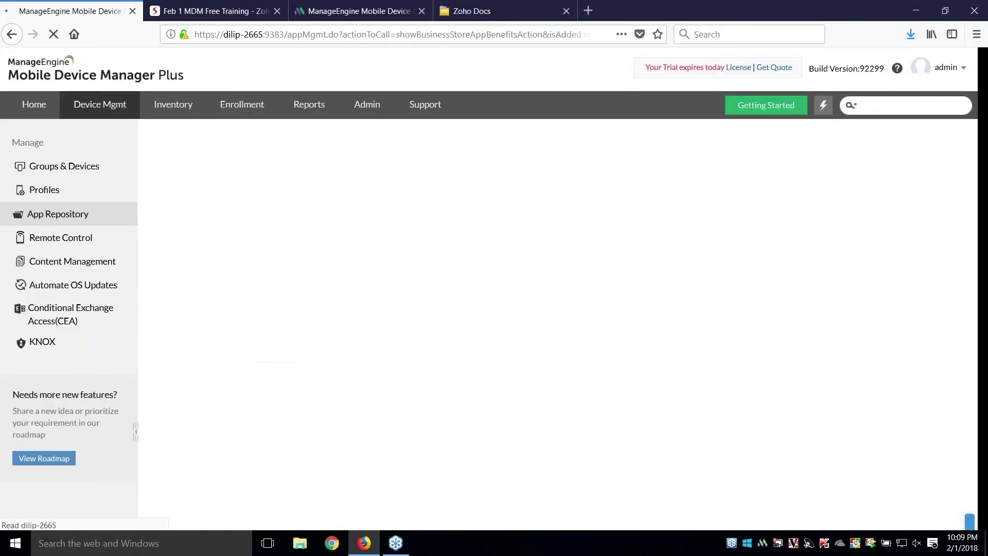
pyautogui.click(389, 324)
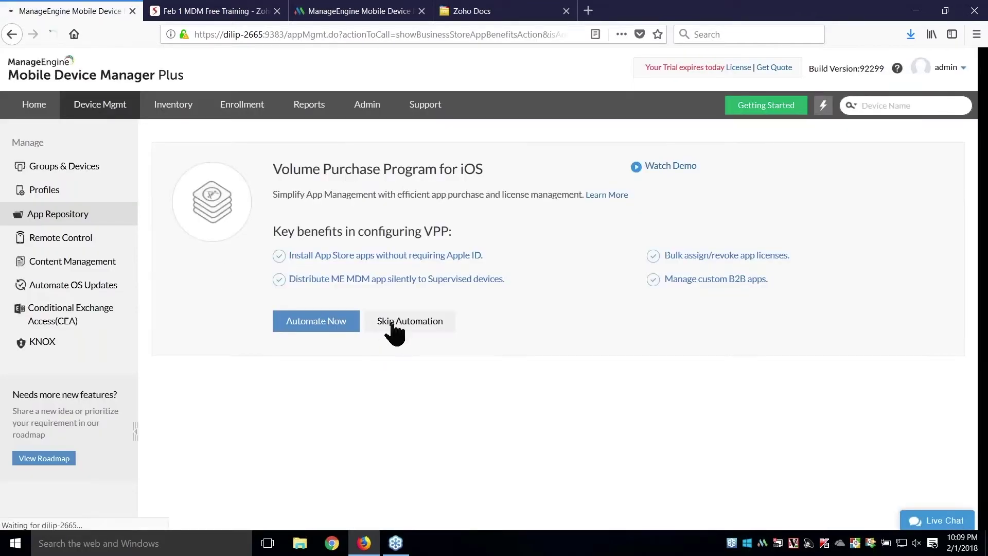
pyautogui.click(396, 277)
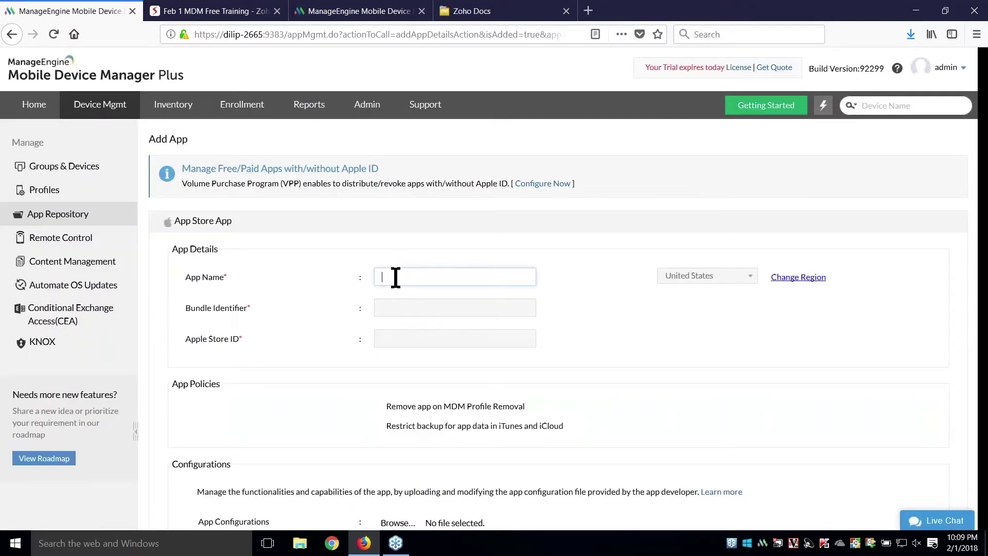
# - Search 'zoho crm' and pick Zoho CRM - Sales & Marketing, auto-filling com.zoho.zcrm and Store ID 444908810
pyautogui.write('zo')
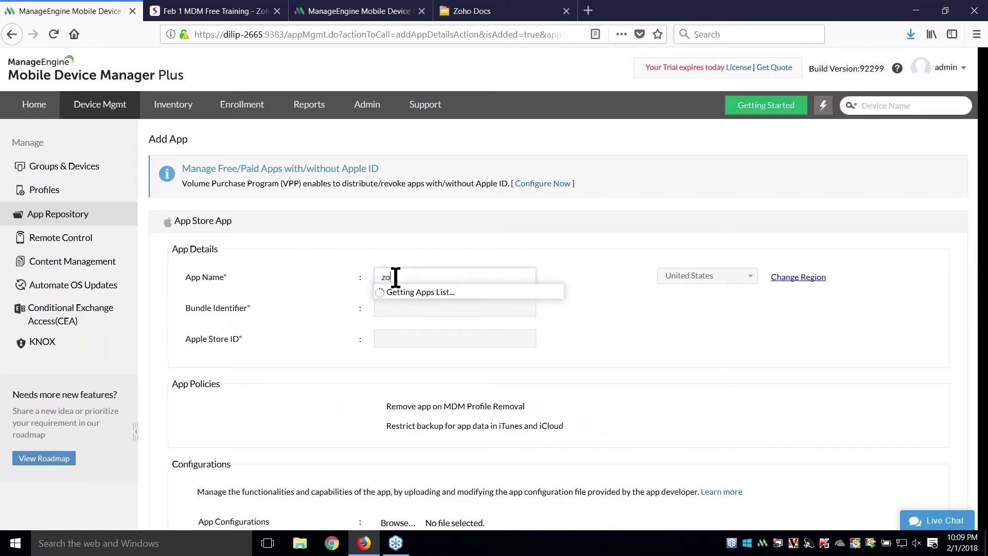
pyautogui.write('ho crm')
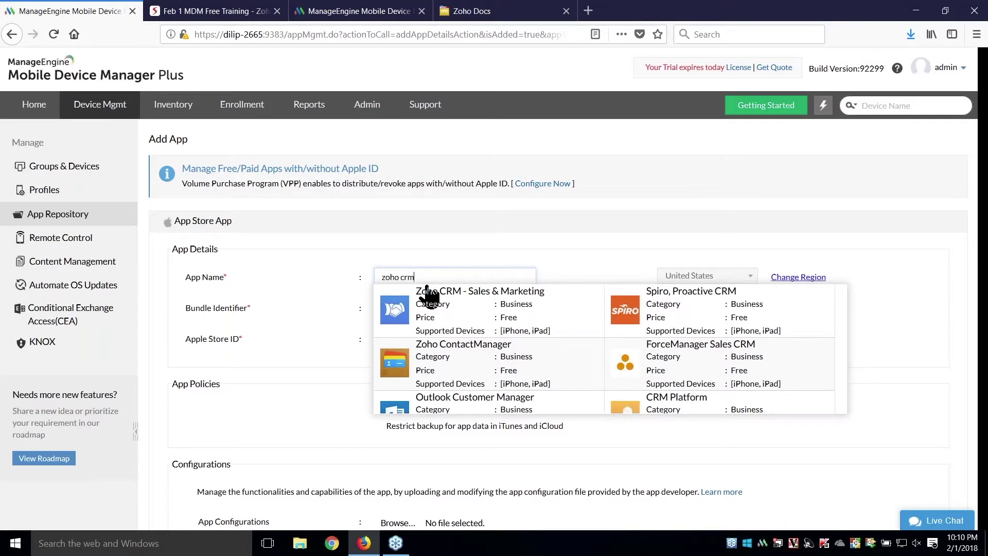
pyautogui.click(449, 314)
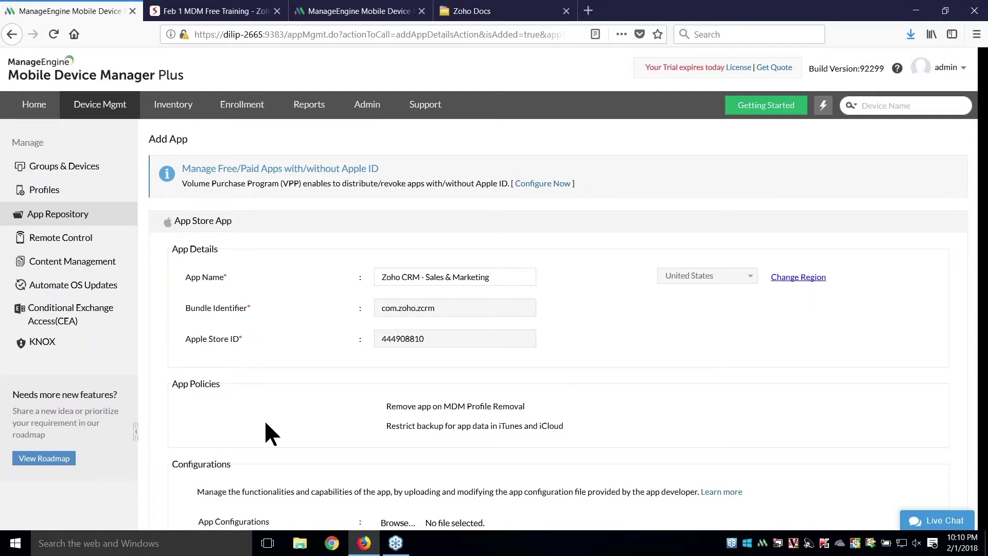
pyautogui.scroll(-1, 265, 433)
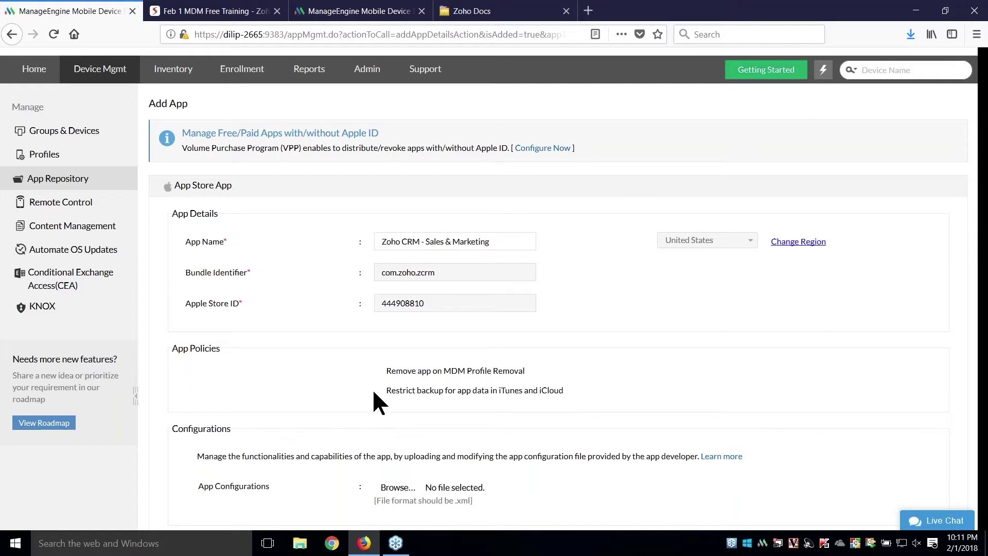
# - Save Zoho CRM - Sales & Marketing and confirm adding it to the App Repository
pyautogui.rightClick(373, 392)
pyautogui.click(243, 431)
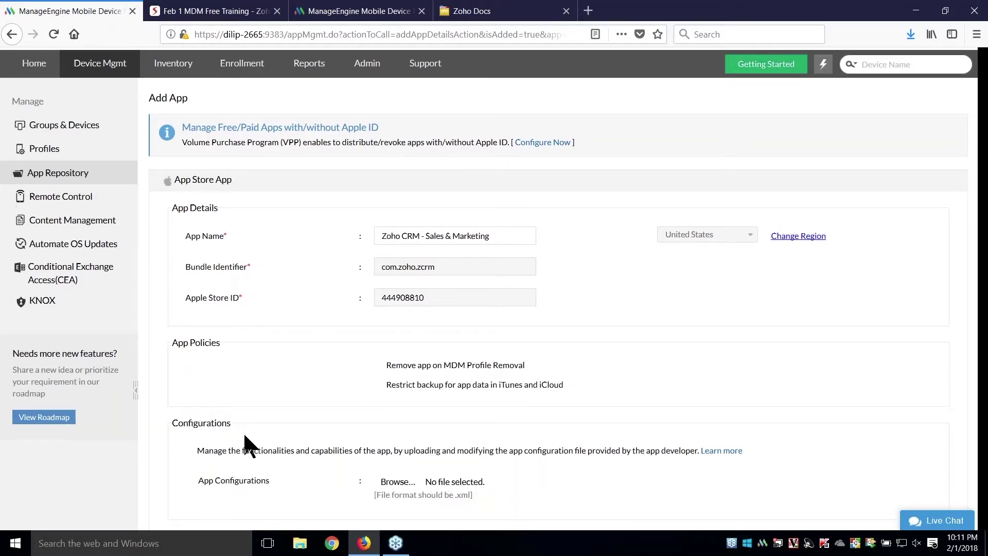
pyautogui.scroll(-1, 243, 431)
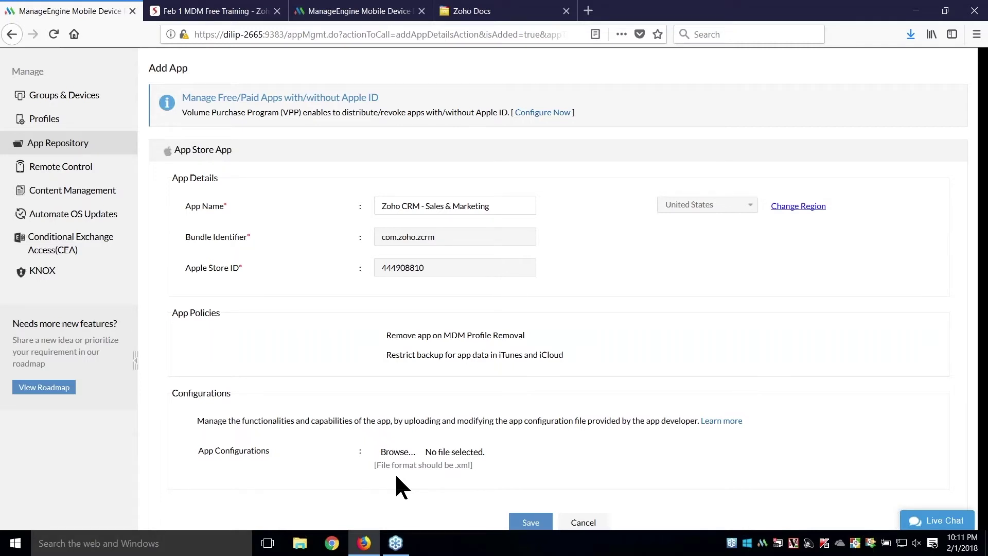
pyautogui.scroll(-1, 397, 487)
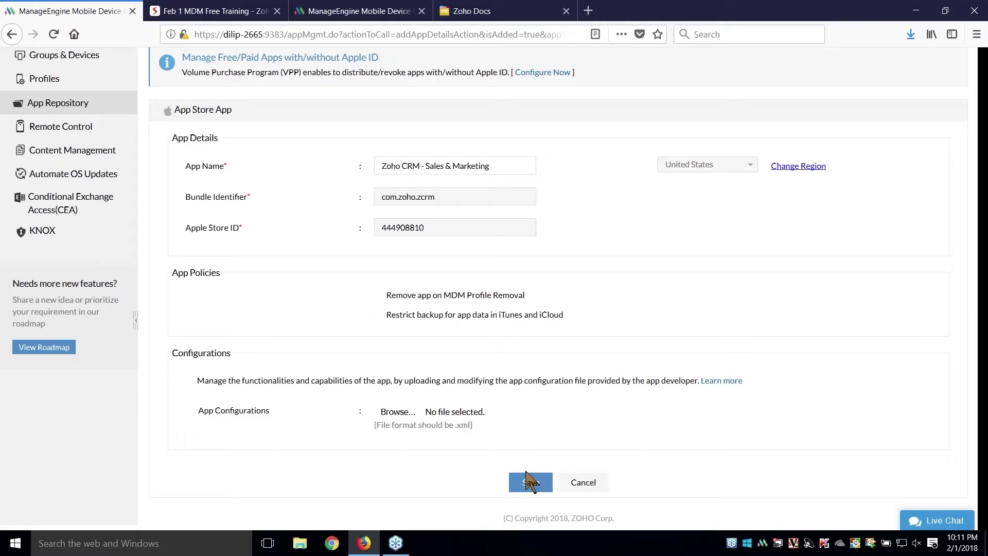
pyautogui.click(530, 482)
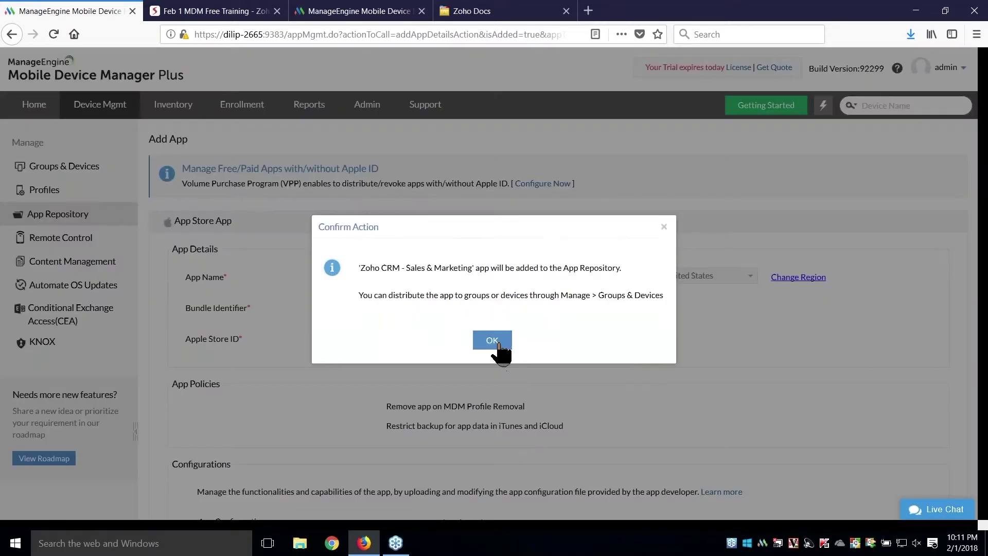
pyautogui.click(495, 340)
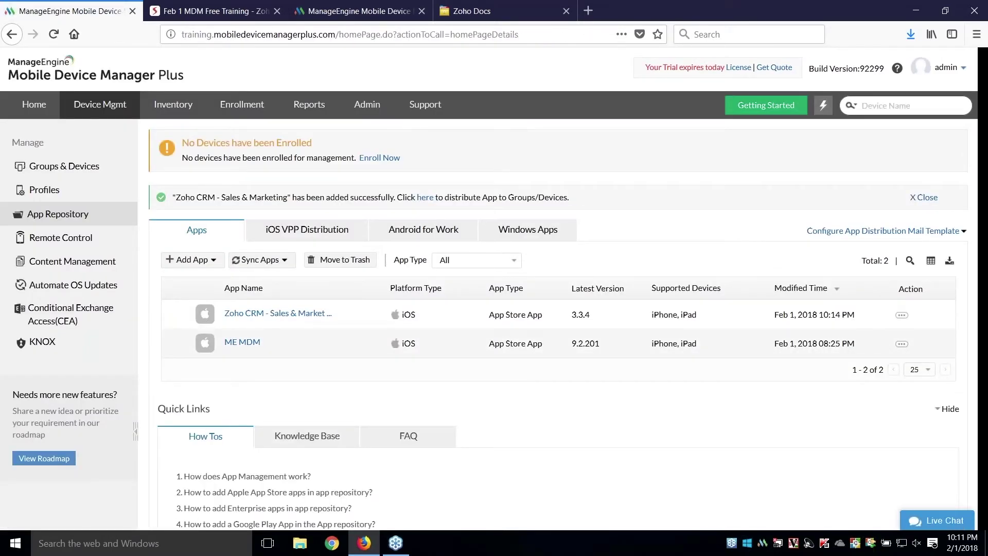
pyautogui.click(359, 11)
# - Choose Distribute Apps for the first iOS device in the Groups & Devices Devices list
pyautogui.click(137, 109)
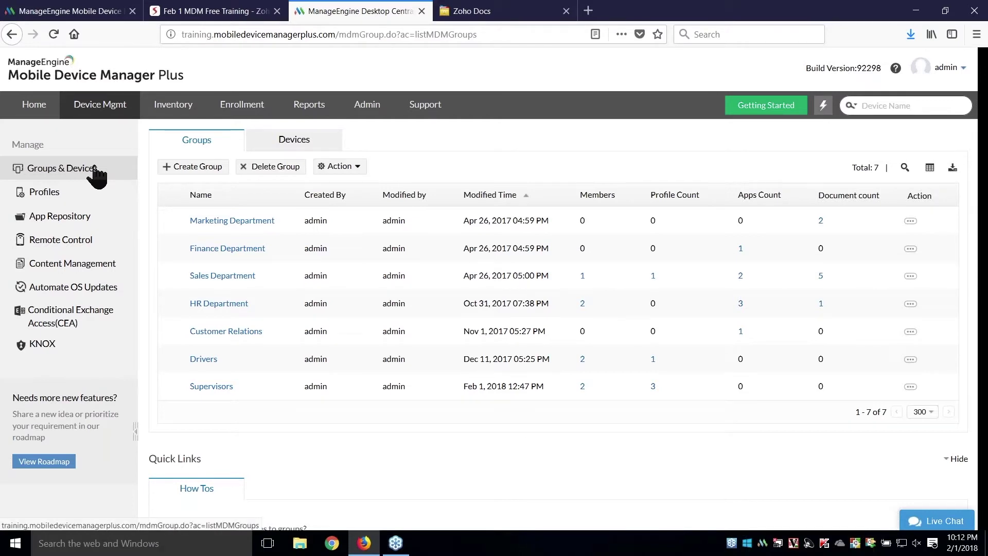
pyautogui.click(287, 141)
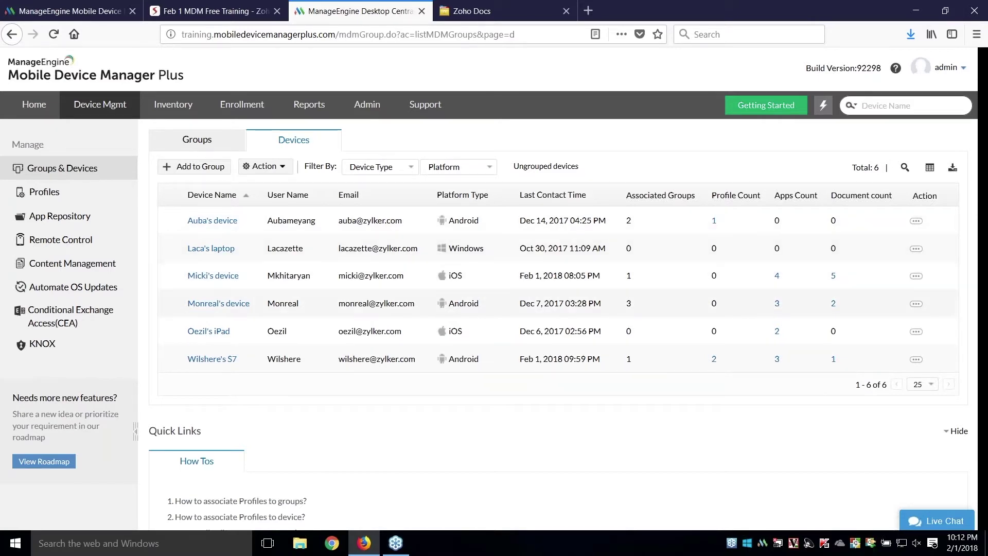
pyautogui.click(918, 277)
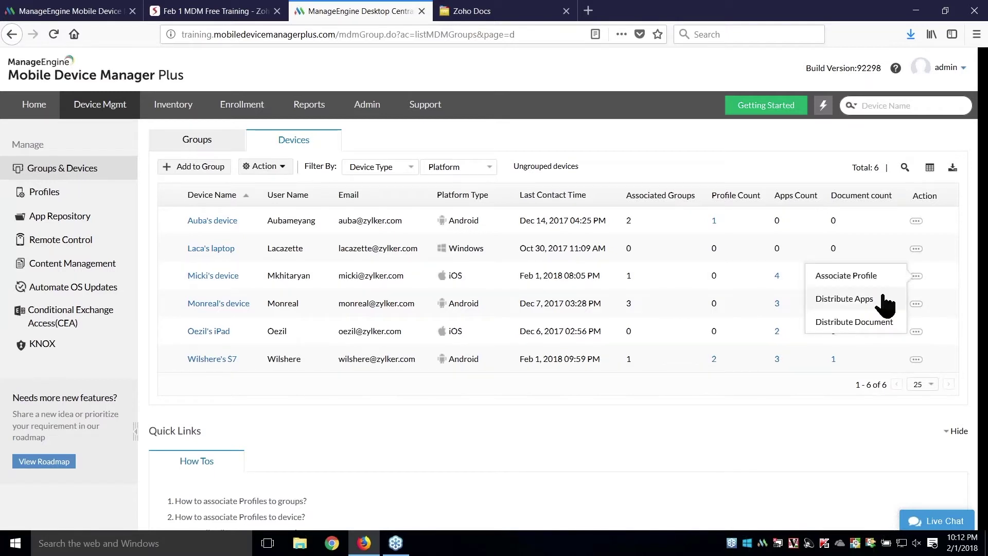
pyautogui.click(857, 300)
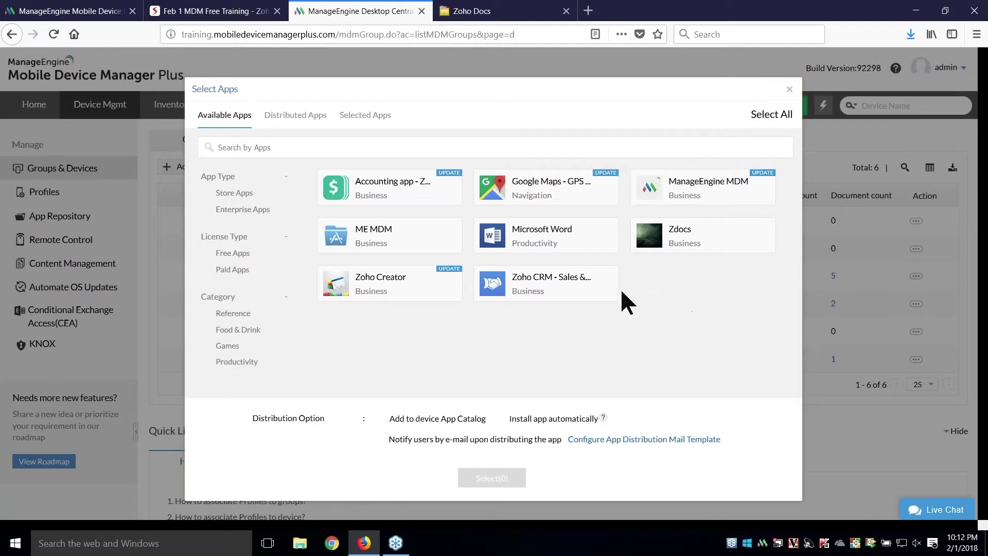
# - Select Zoho CRM, distribute it to the iOS device, and open that device's details
pyautogui.click(587, 300)
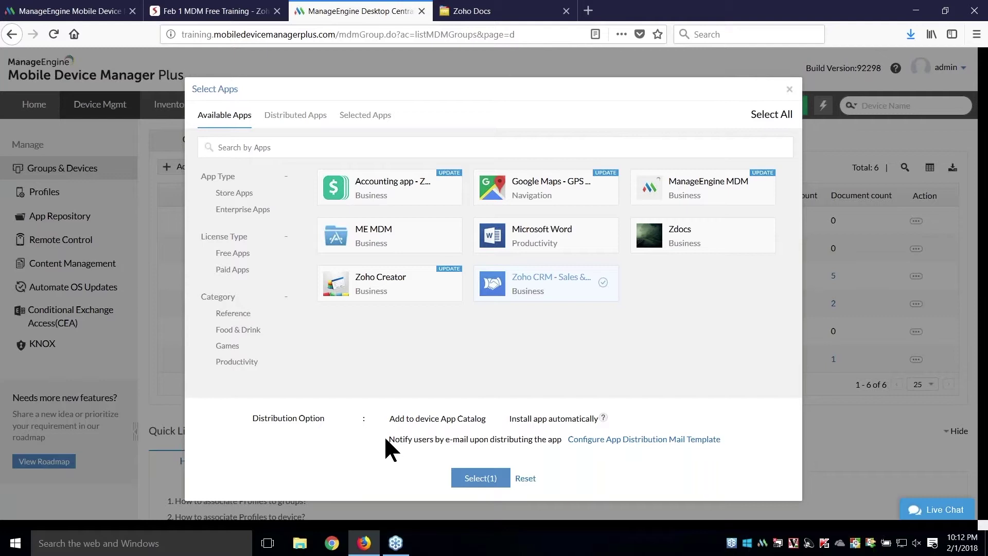
pyautogui.click(484, 477)
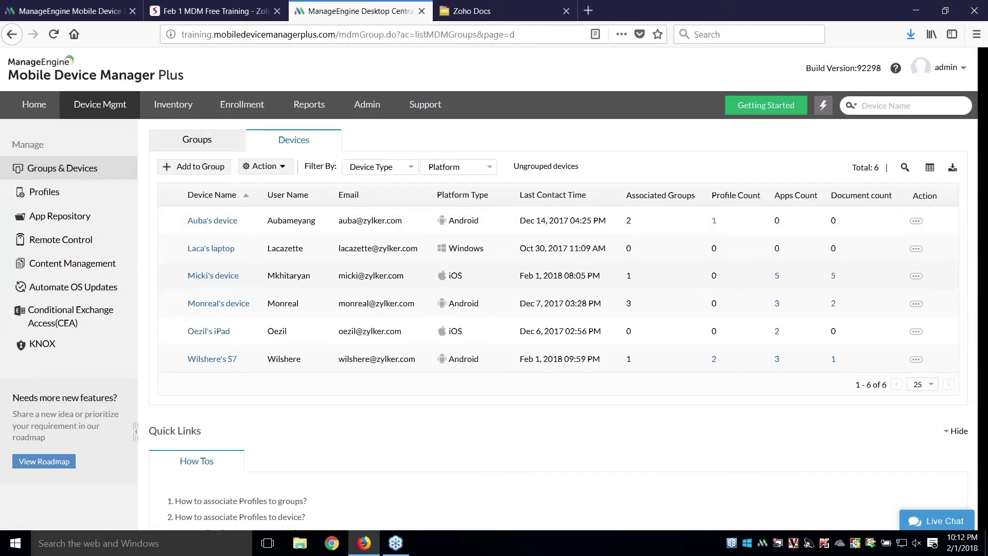
pyautogui.click(219, 279)
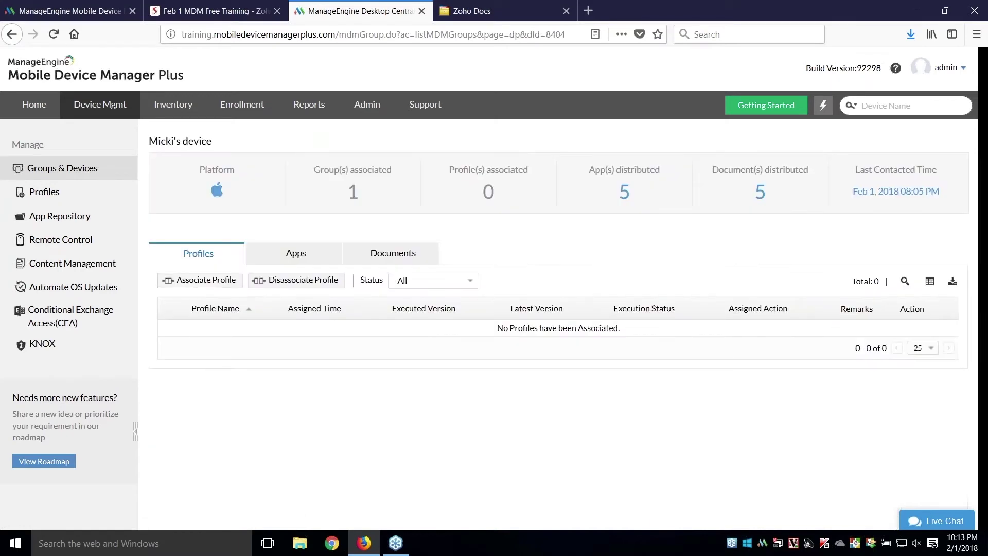
# - List the device's distributed apps, showing Zoho CRM 3.3.4 as Yet To Apply
pyautogui.click(334, 259)
pyautogui.scroll(-1, 415, 315)
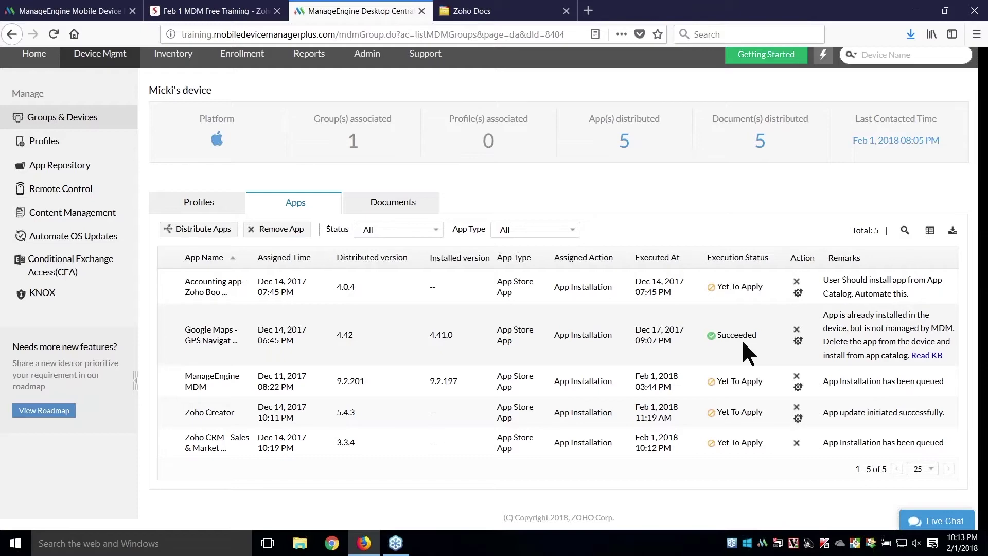
# - Run the Zoho Show slideshow from slide 19 and advance to the Steps #4 and #5 slide
pyautogui.hotkey('ctrl', 'shift', 'Tab')
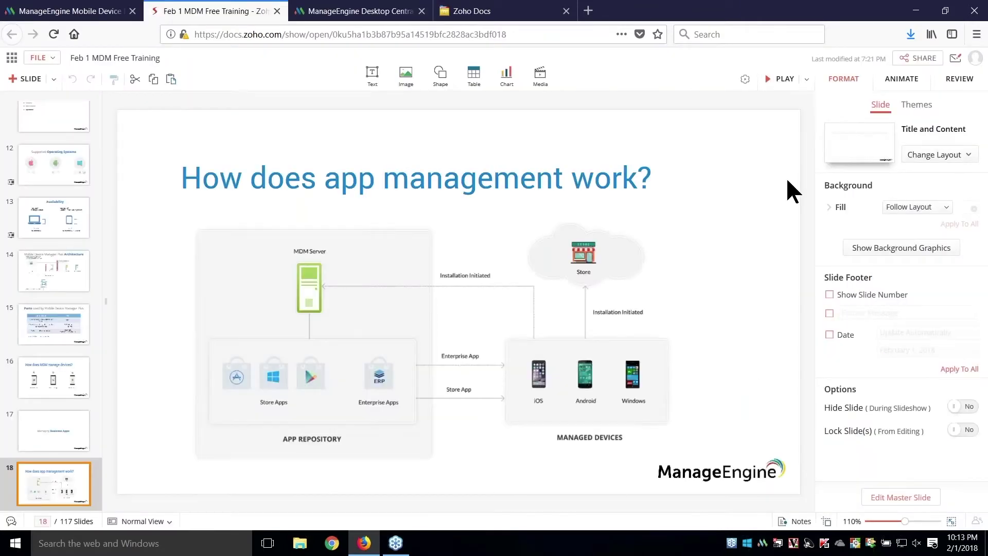
pyautogui.click(786, 80)
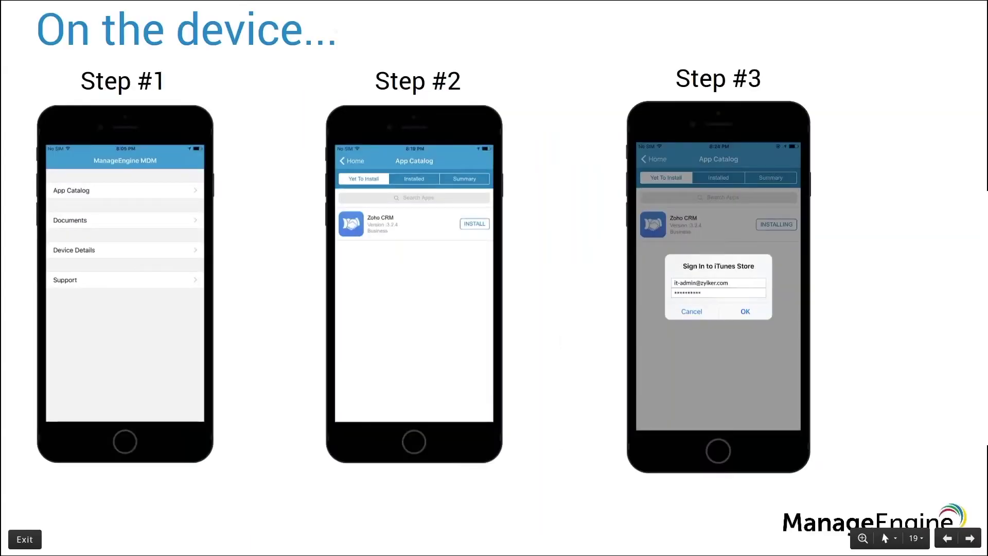
pyautogui.press('Escape')
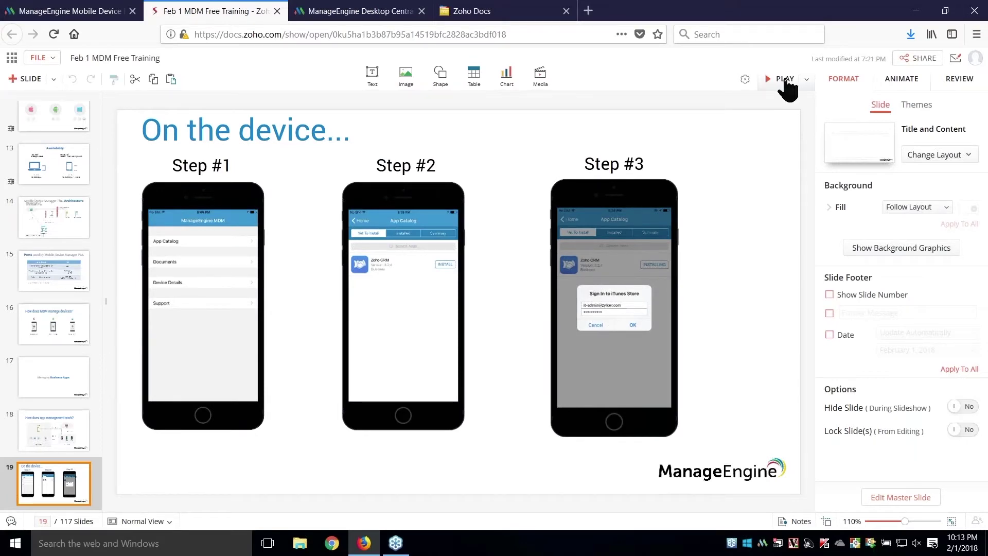
pyautogui.click(782, 79)
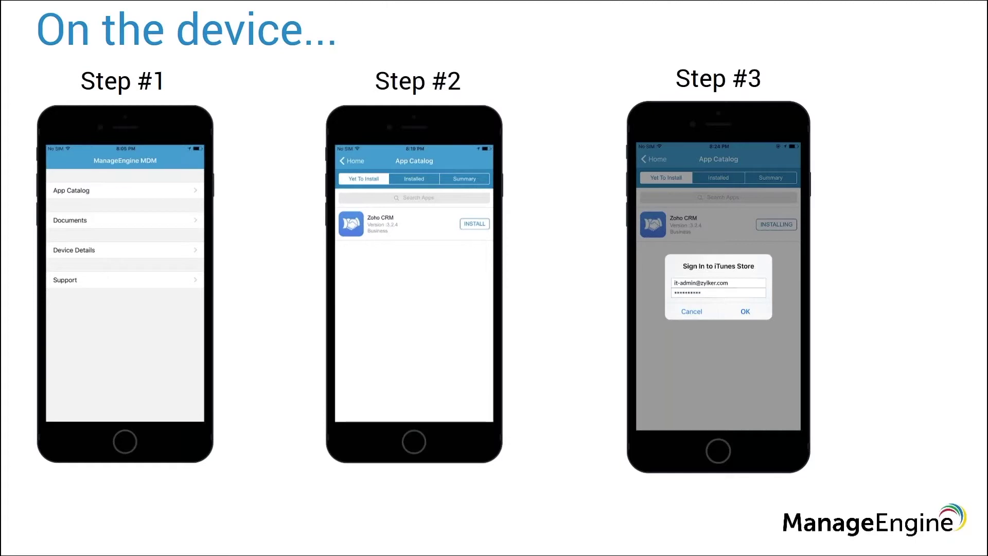
pyautogui.press('XF86MonBrightnessDown')
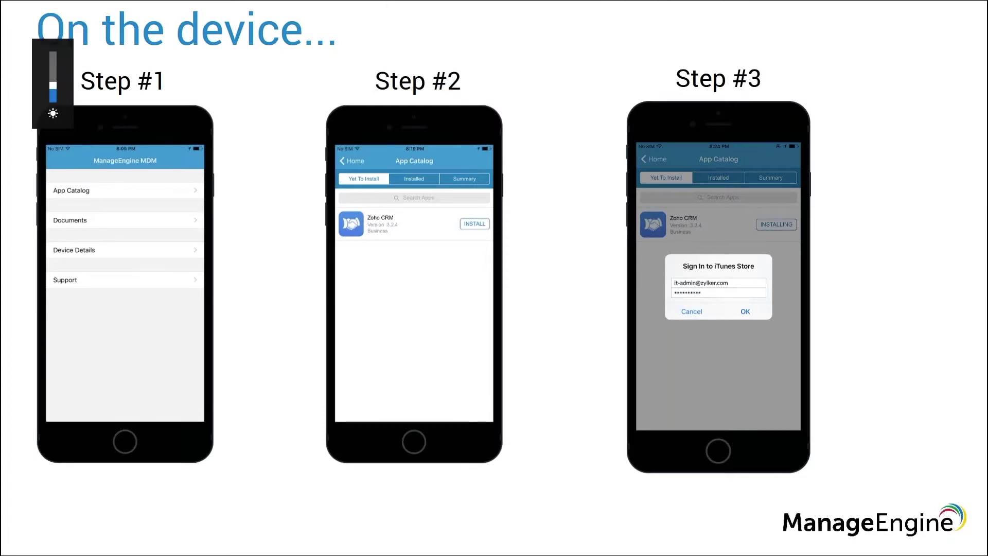
pyautogui.press('Escape')
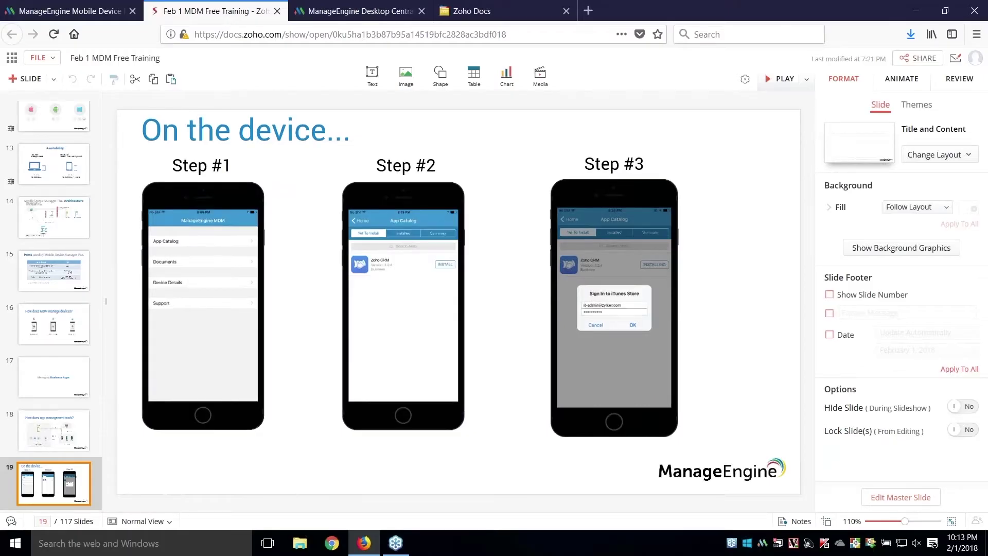
pyautogui.hotkey('shift', 'F5')
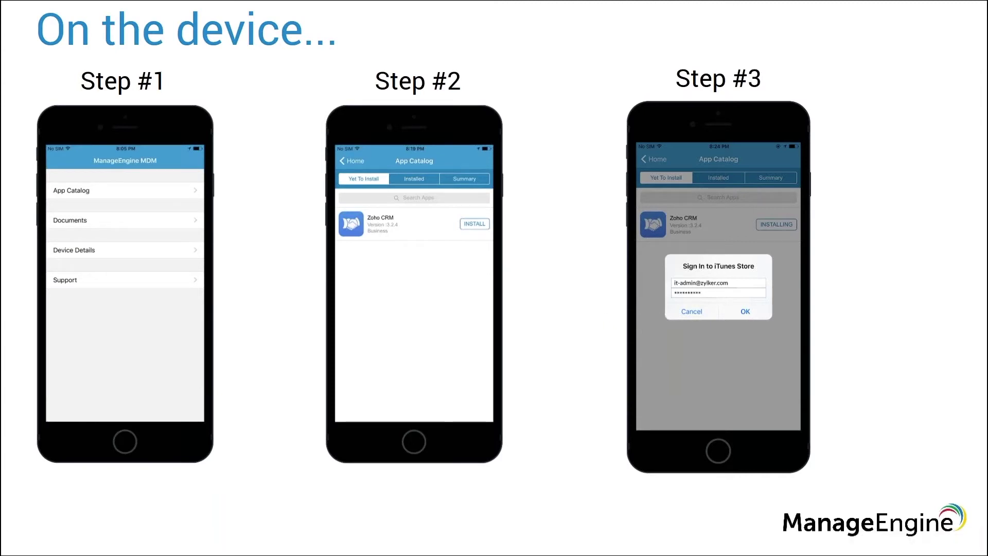
pyautogui.press('Right')
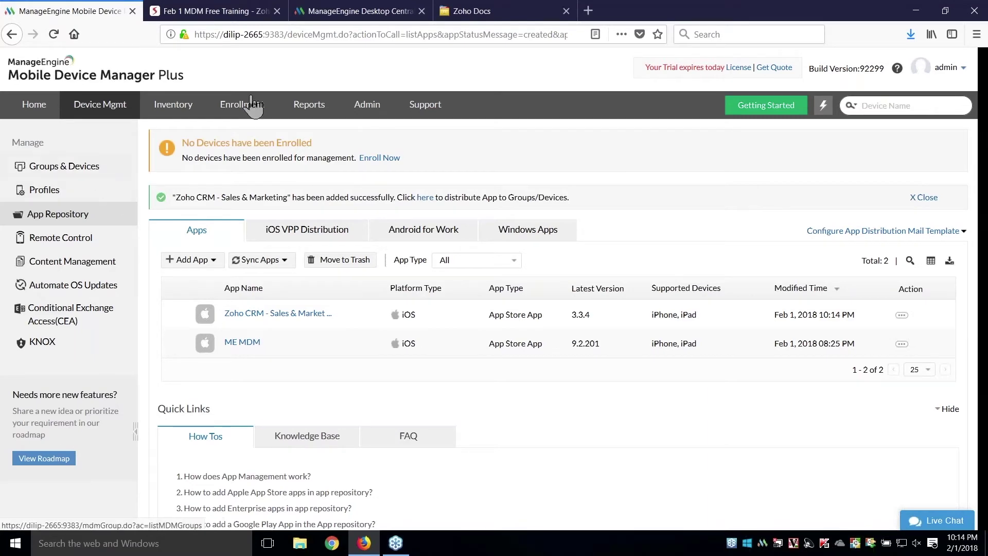
# - Back in the MDM console, open the Devices tab under Groups & Devices
pyautogui.click(337, 13)
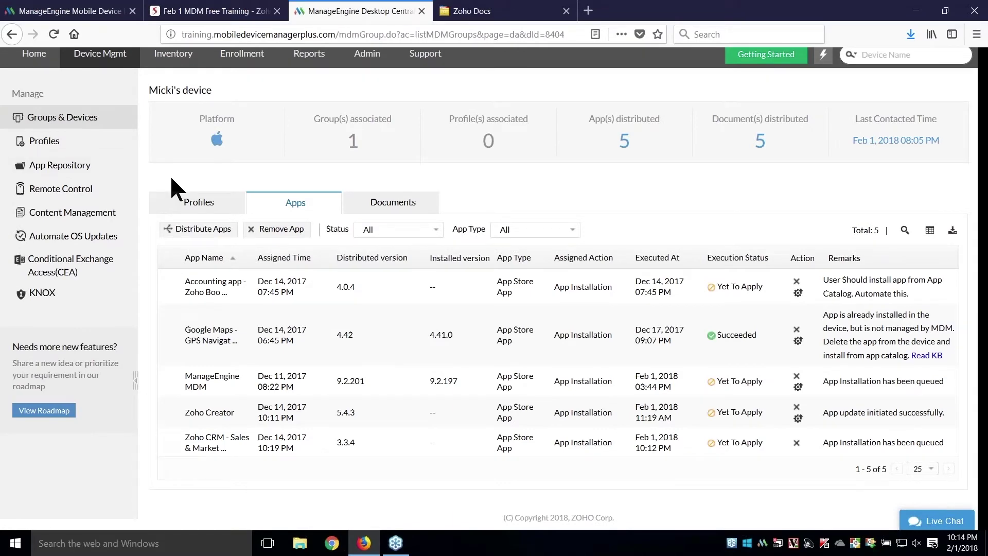
pyautogui.click(83, 122)
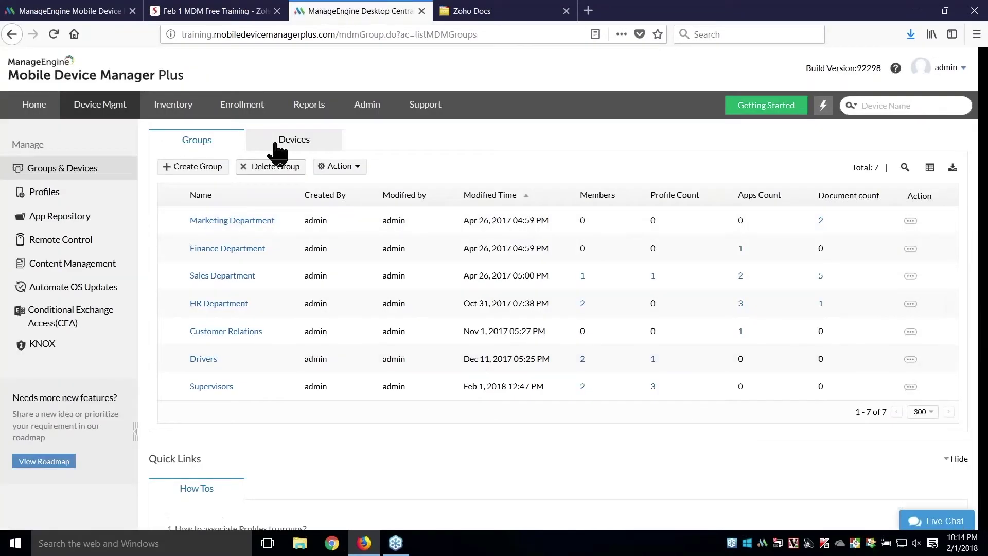
pyautogui.click(279, 140)
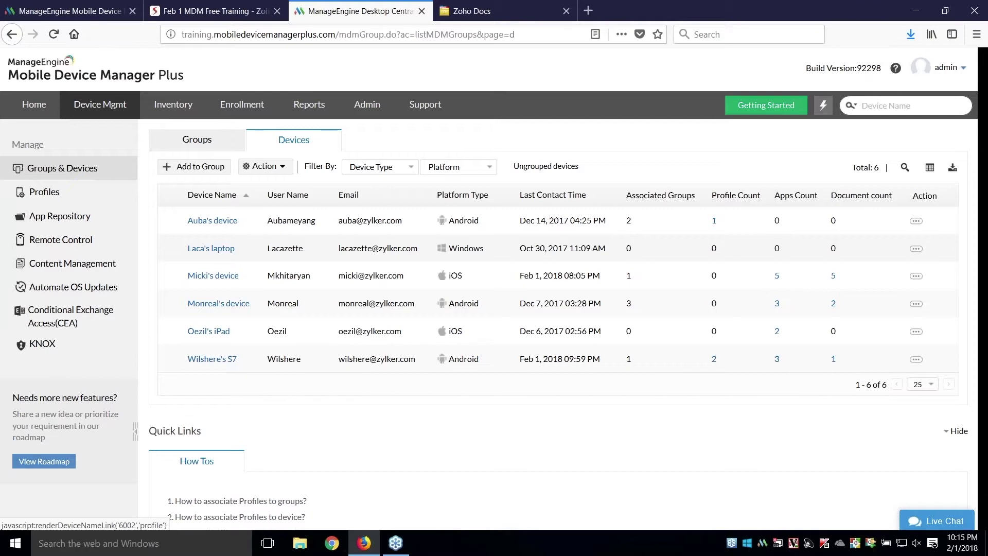
# - Distribute Zoho CRM to the Sales Department group from the Groups tab
pyautogui.click(203, 145)
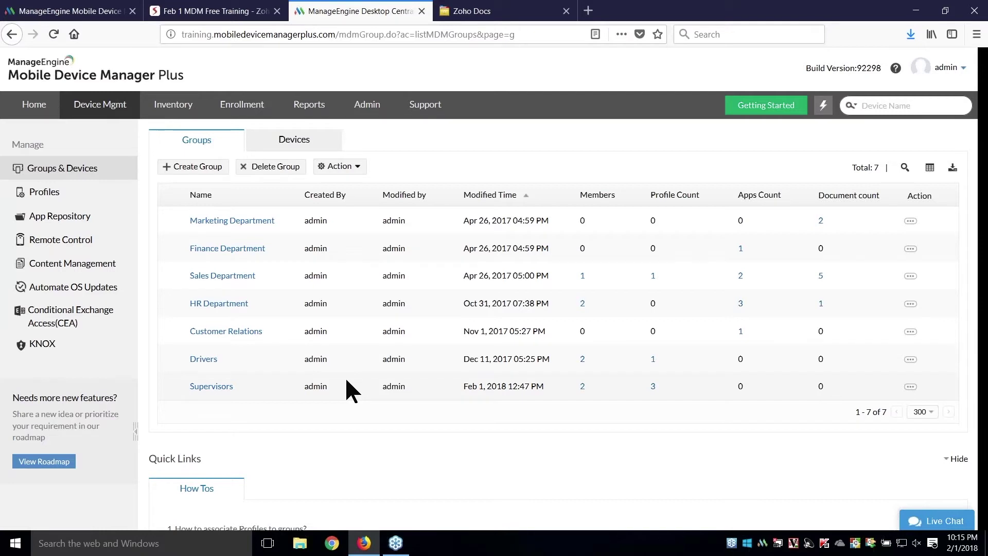
pyautogui.click(910, 276)
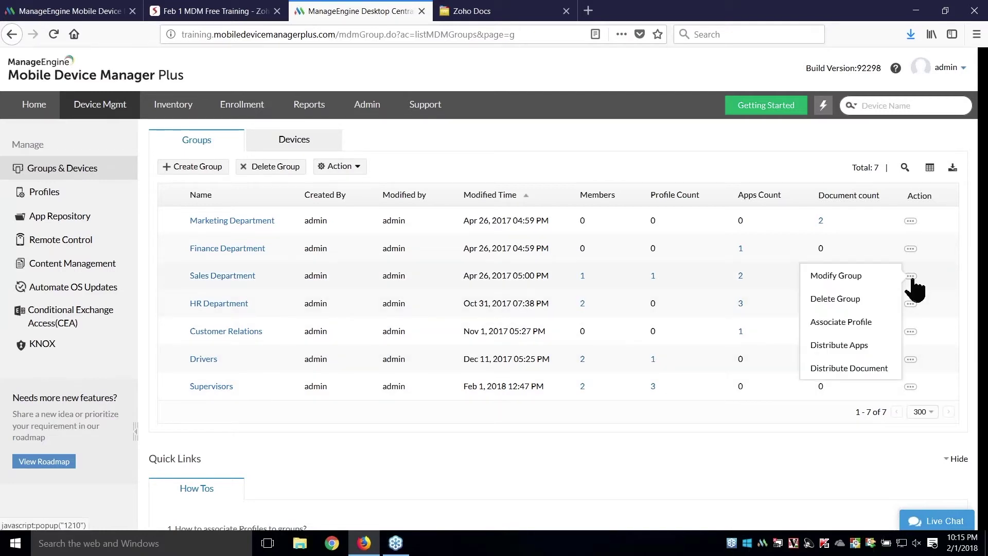
pyautogui.click(854, 347)
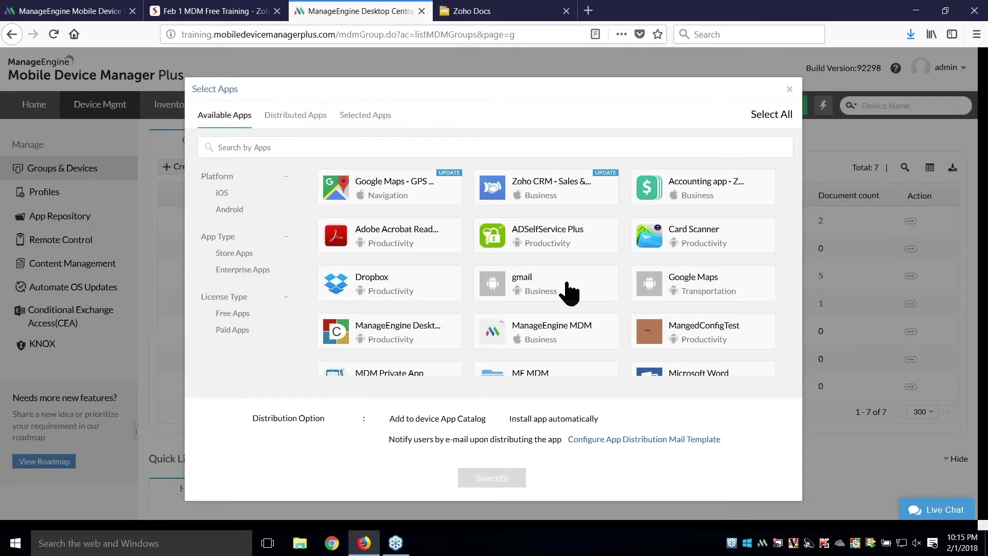
pyautogui.click(545, 187)
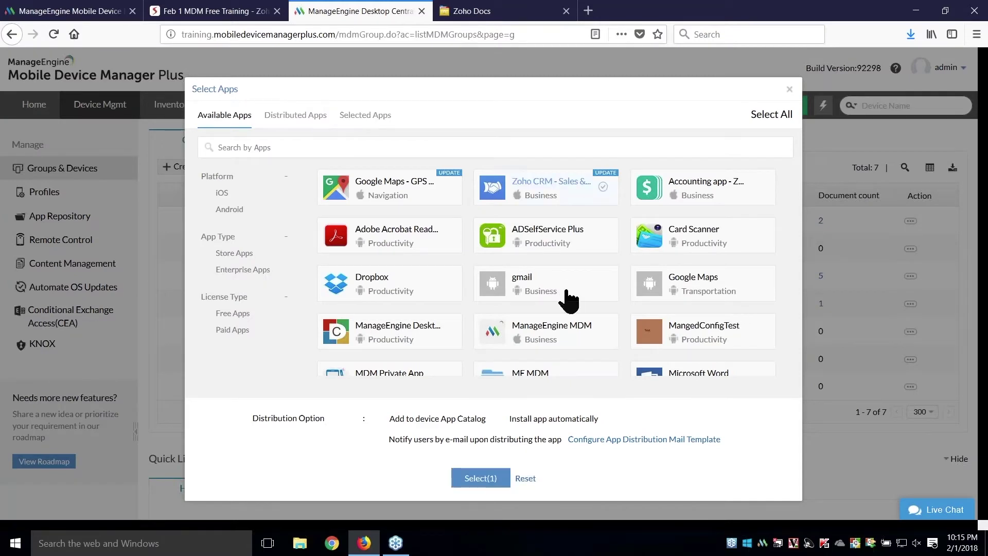
pyautogui.click(486, 486)
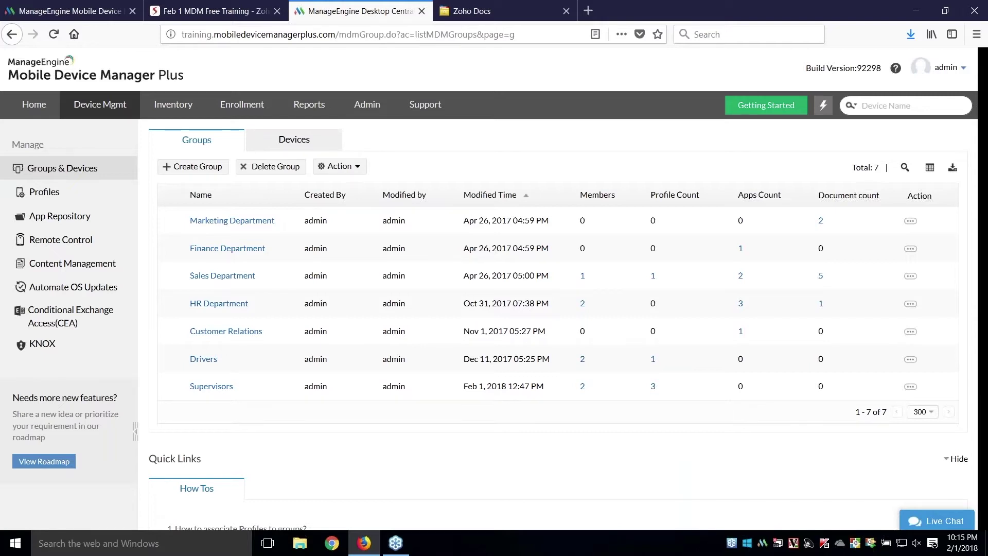
# - Return to the slideshow and advance to the 'Now what happens...' slide
pyautogui.click(196, 11)
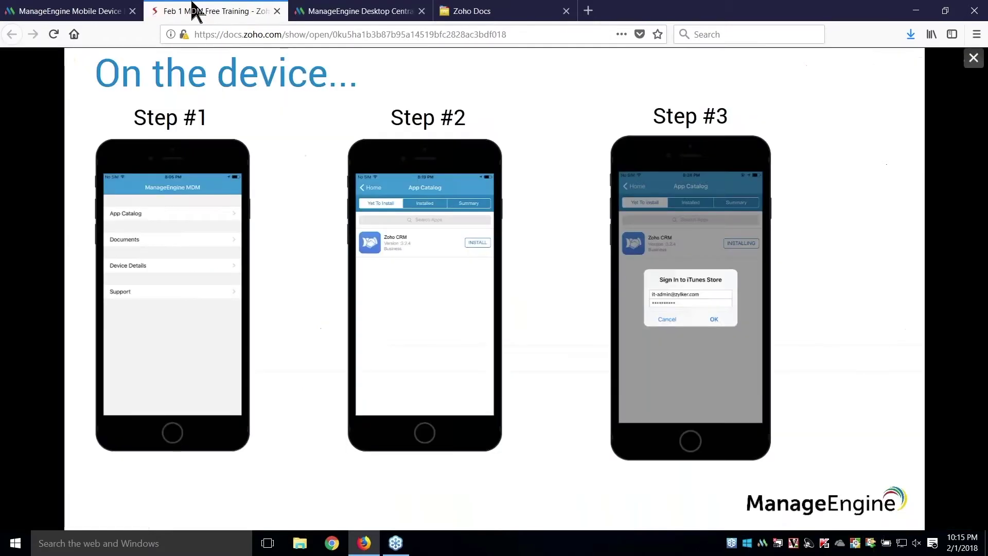
pyautogui.press('Right')
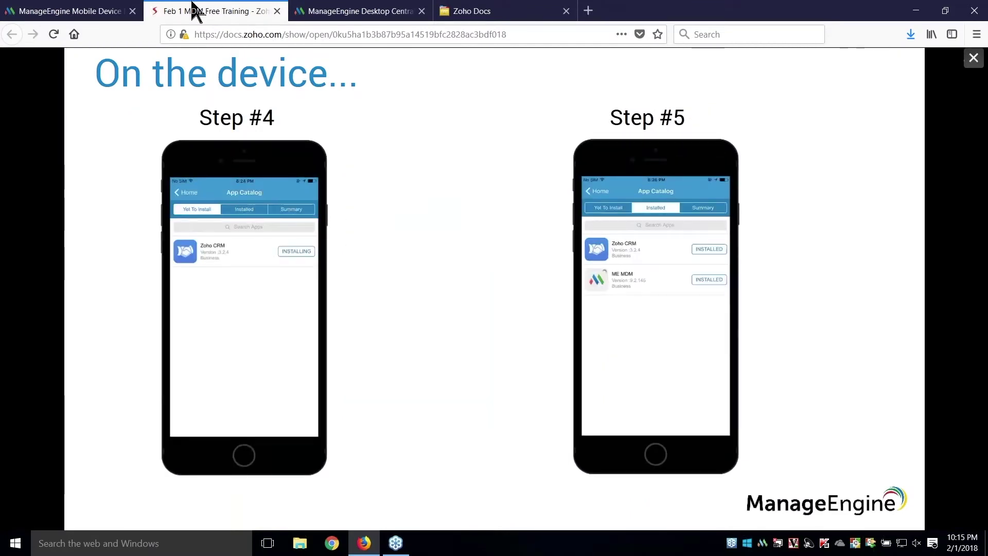
pyautogui.press('Right')
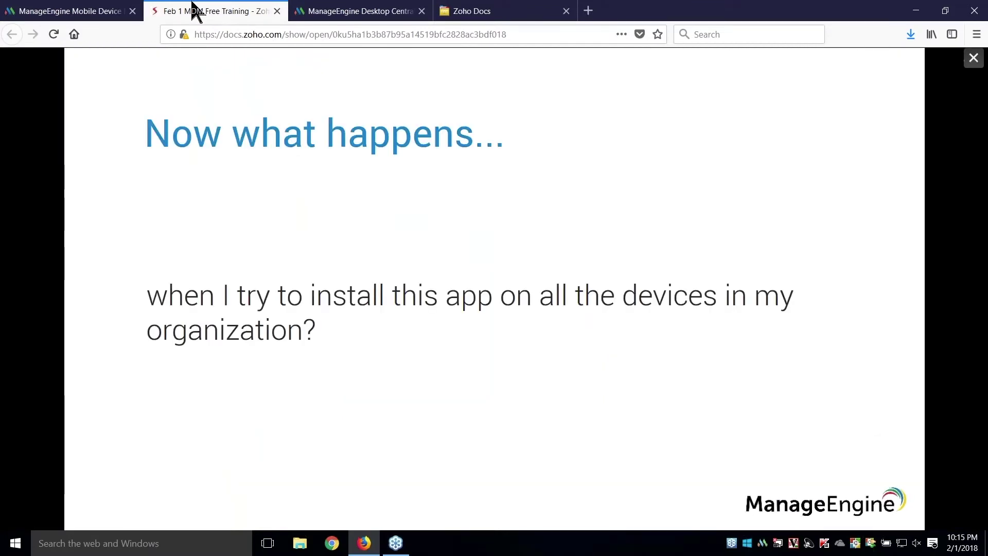
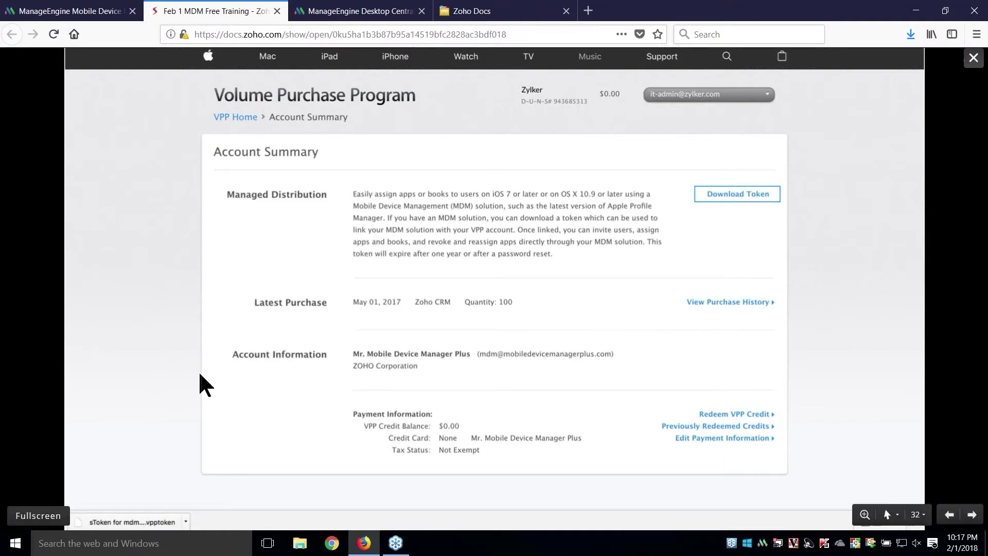
# - Review the configured VPP sToken details and 2/2 synced apps, then switch to the other console
pyautogui.click(333, 12)
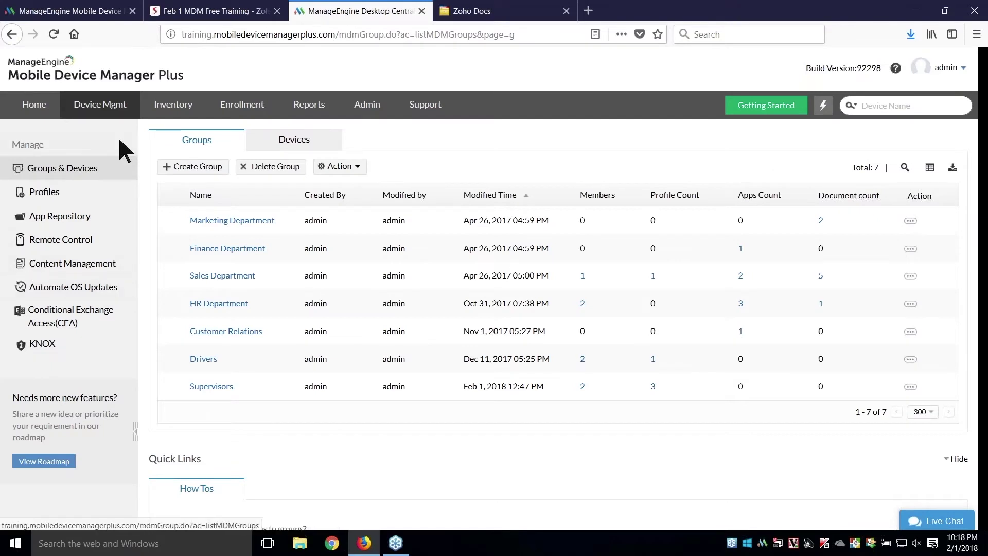
pyautogui.click(97, 220)
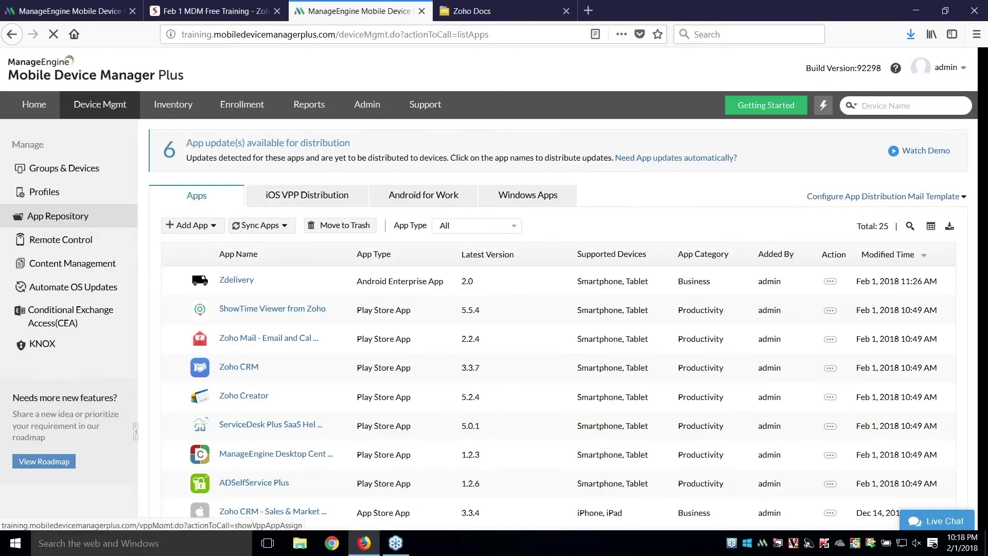
pyautogui.click(304, 201)
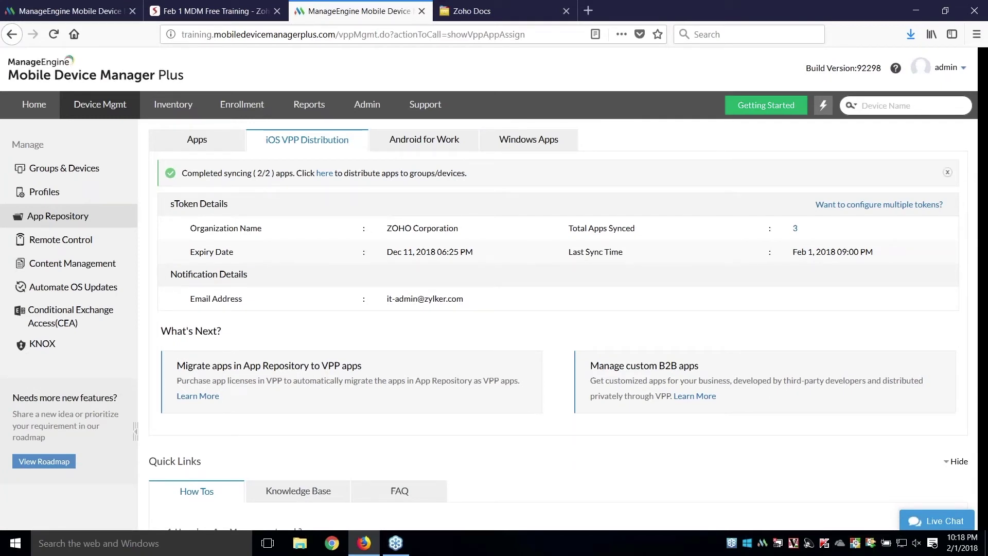
pyautogui.click(103, 10)
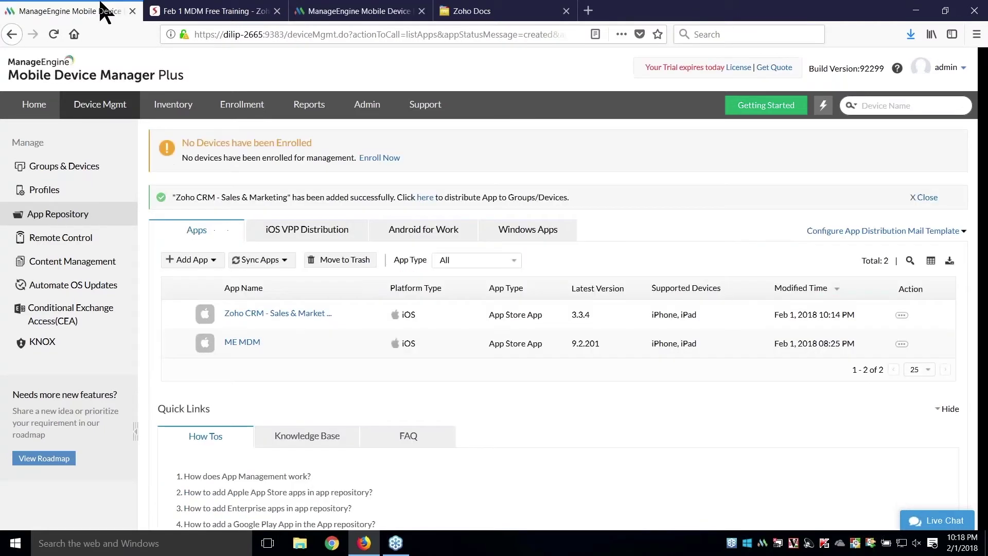
# - Open the iOS VPP sToken upload form and attach the downloaded Zylker.vpptoken file
pyautogui.click(304, 230)
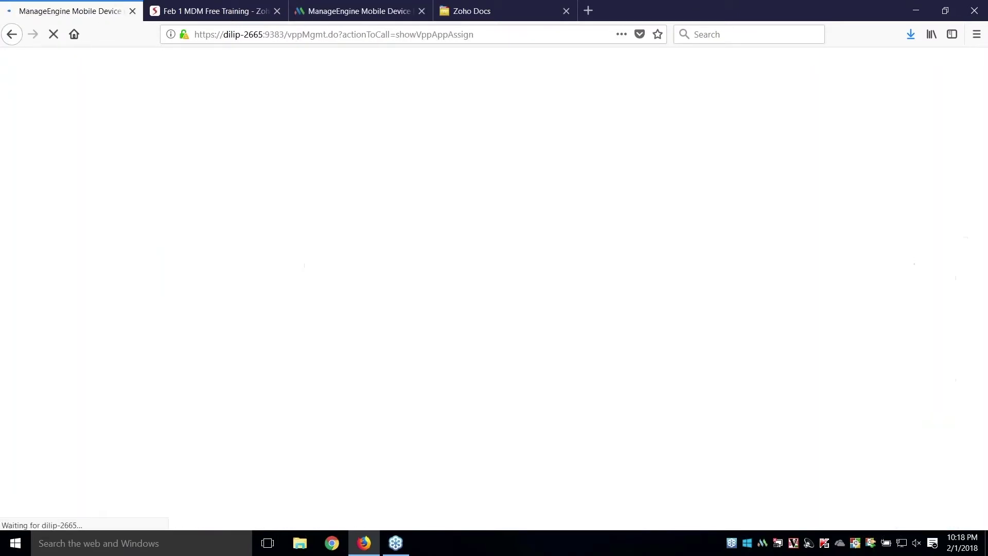
pyautogui.click(323, 398)
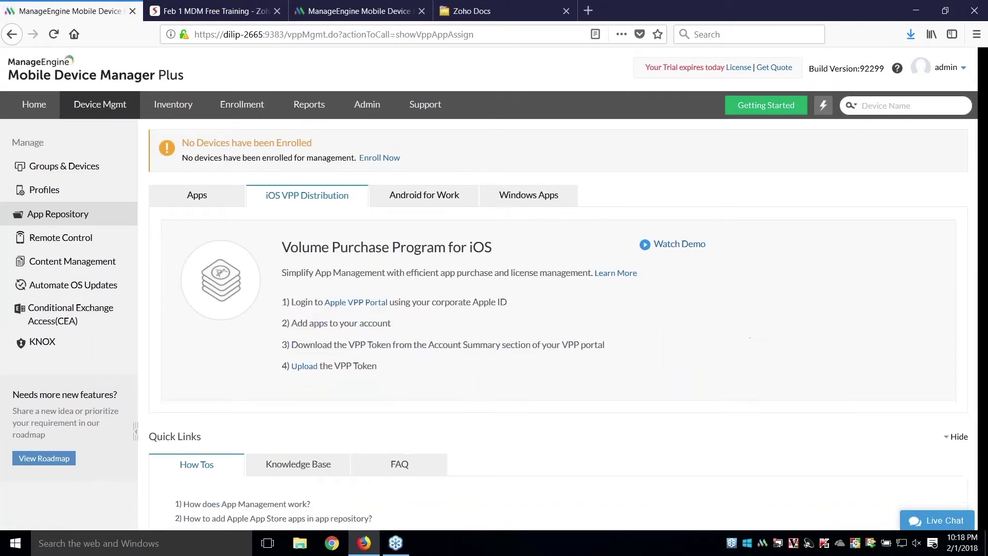
pyautogui.click(304, 368)
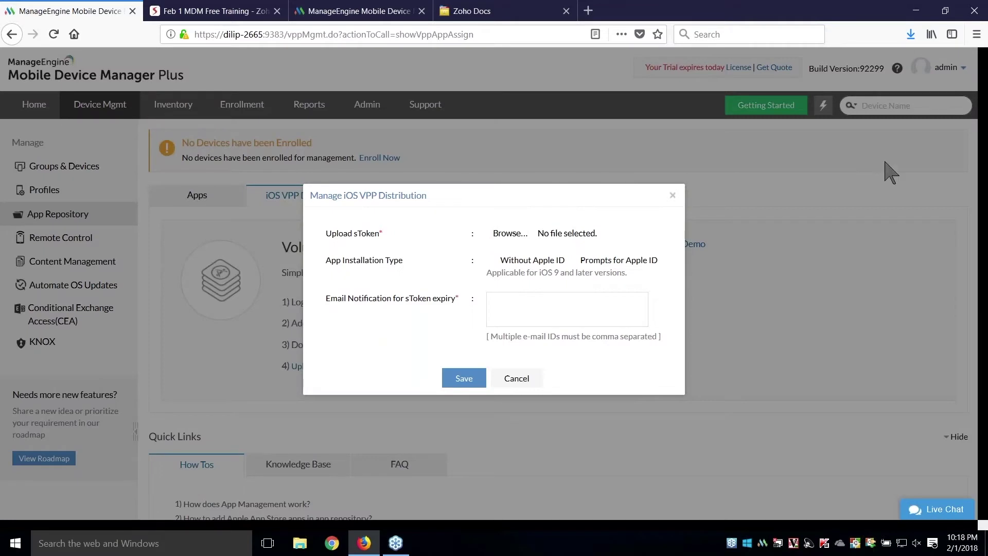
pyautogui.click(910, 33)
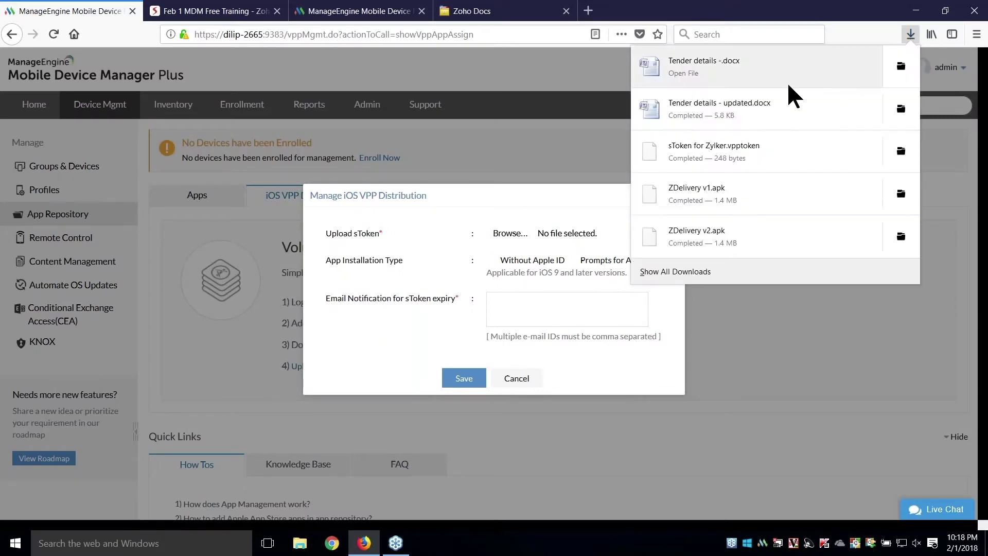
pyautogui.moveTo(755, 143); pyautogui.dragTo(521, 242)
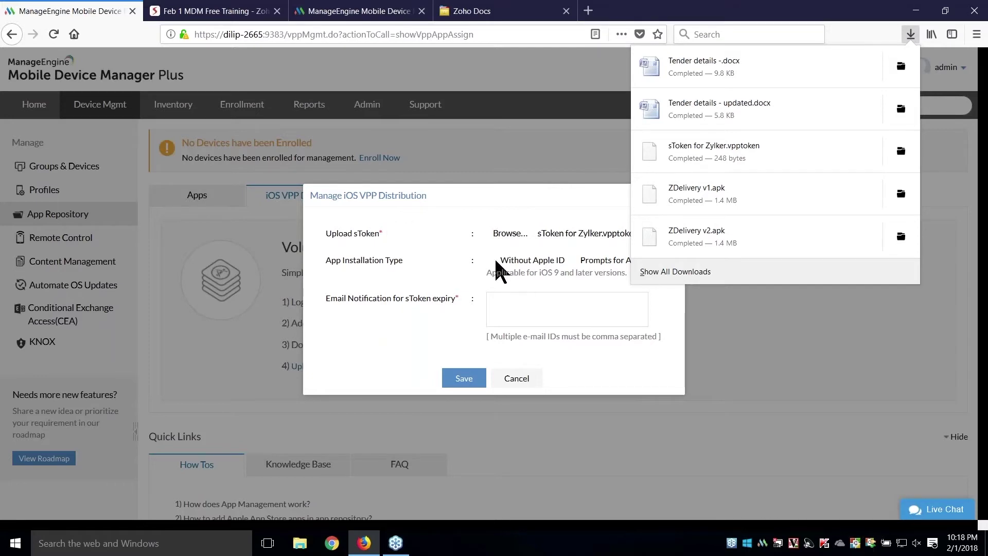
pyautogui.click(862, 321)
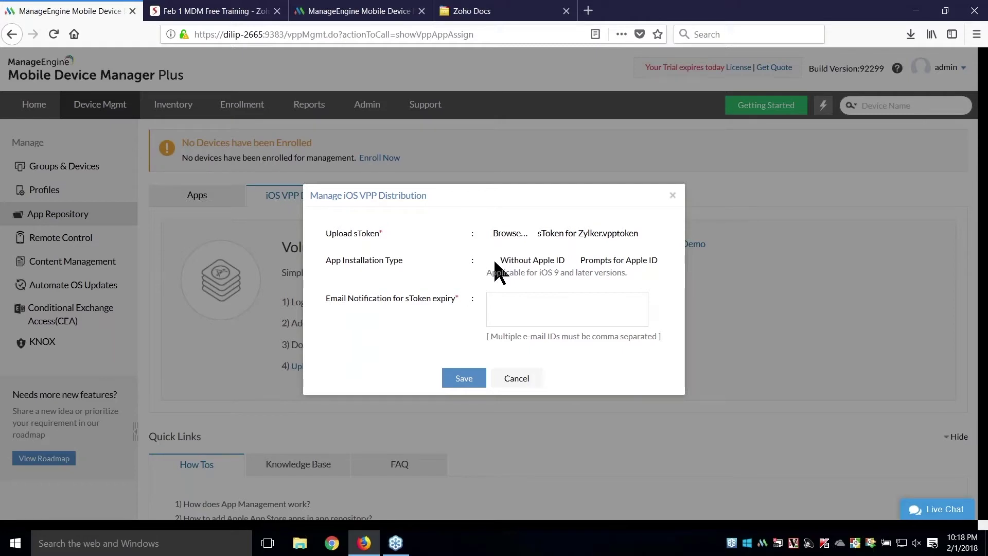
# - Enter the expiry-notification email address and save the sToken upload
pyautogui.click(504, 306)
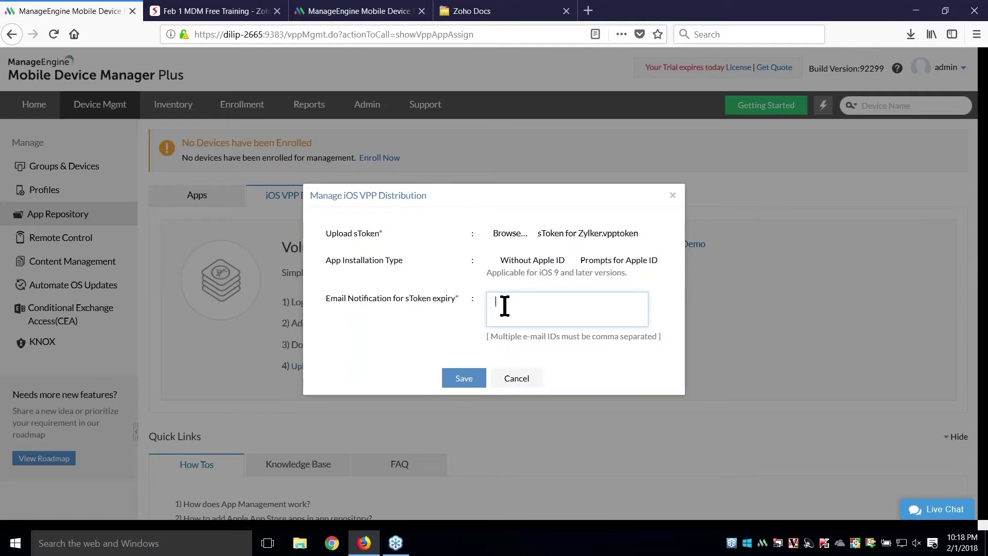
pyautogui.click(464, 378)
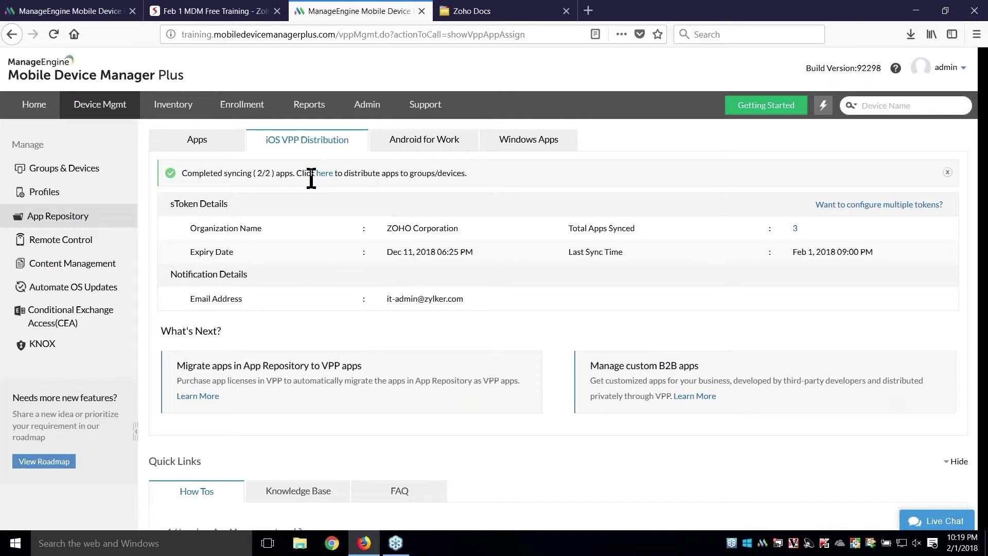
# - Advance the training slideshow through the VPP store search slides for Zoho CRM
pyautogui.click(238, 13)
pyautogui.press('Right')
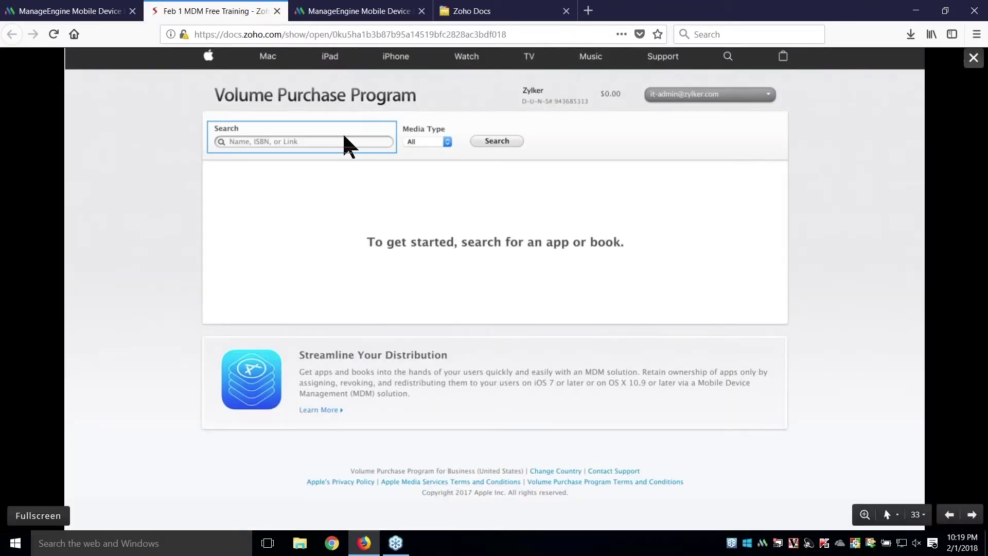
pyautogui.press('Right')
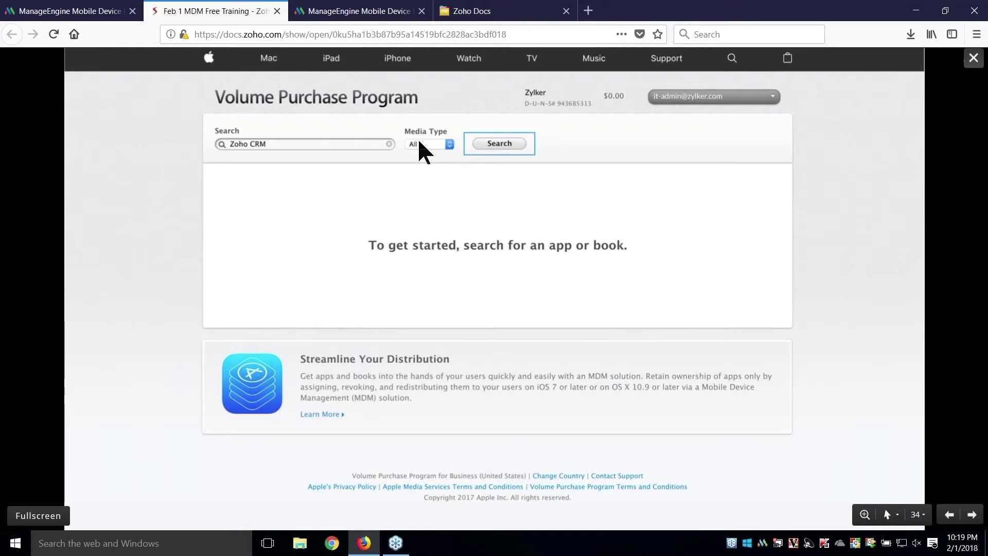
pyautogui.click(474, 145)
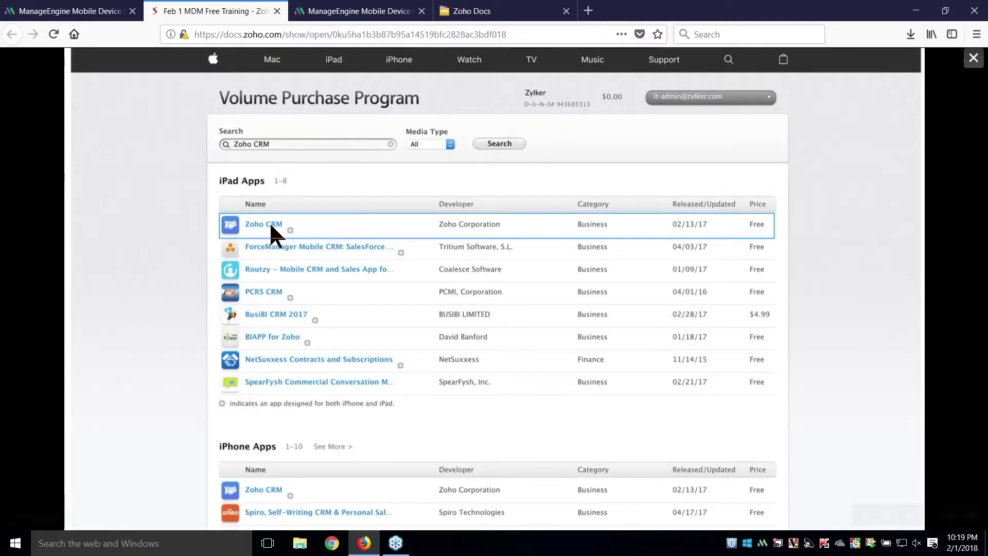
pyautogui.click(330, 222)
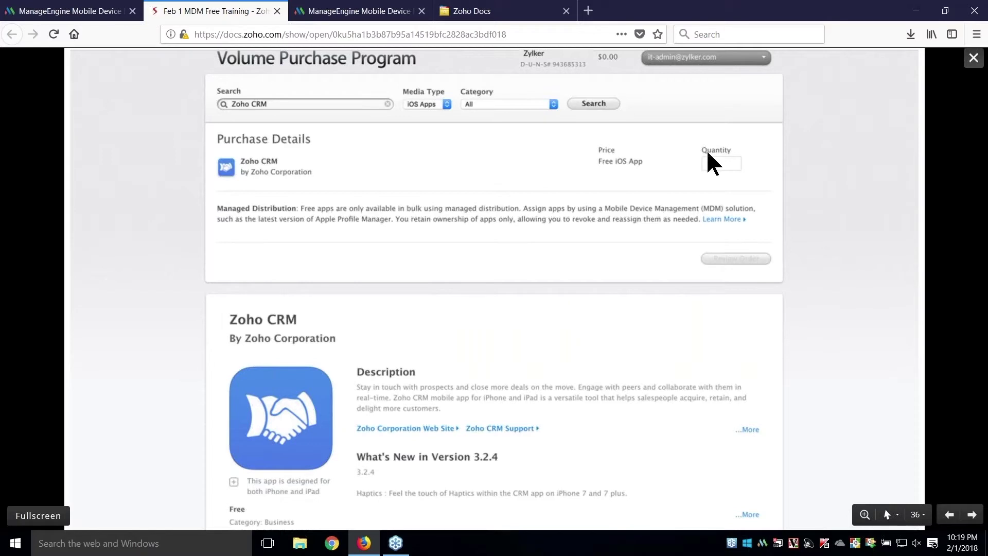
# - Step through the Zoho CRM purchase and order summary slides to 'Your order is complete'
pyautogui.click(533, 365)
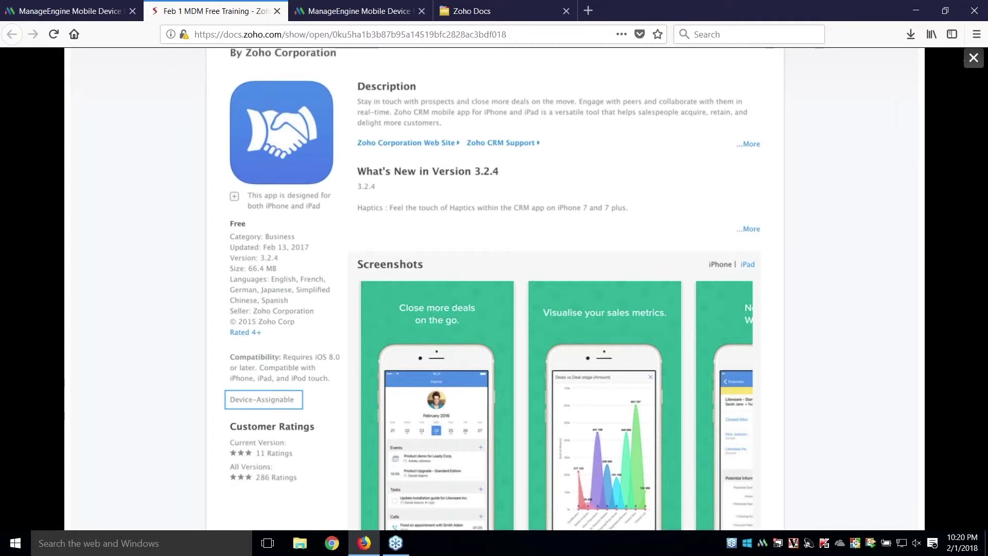
pyautogui.click(271, 407)
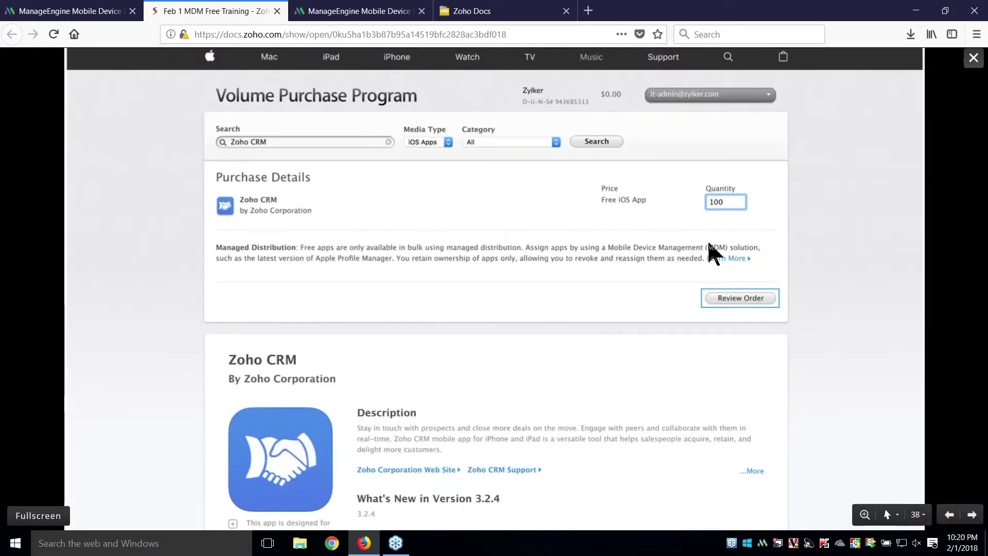
pyautogui.click(721, 296)
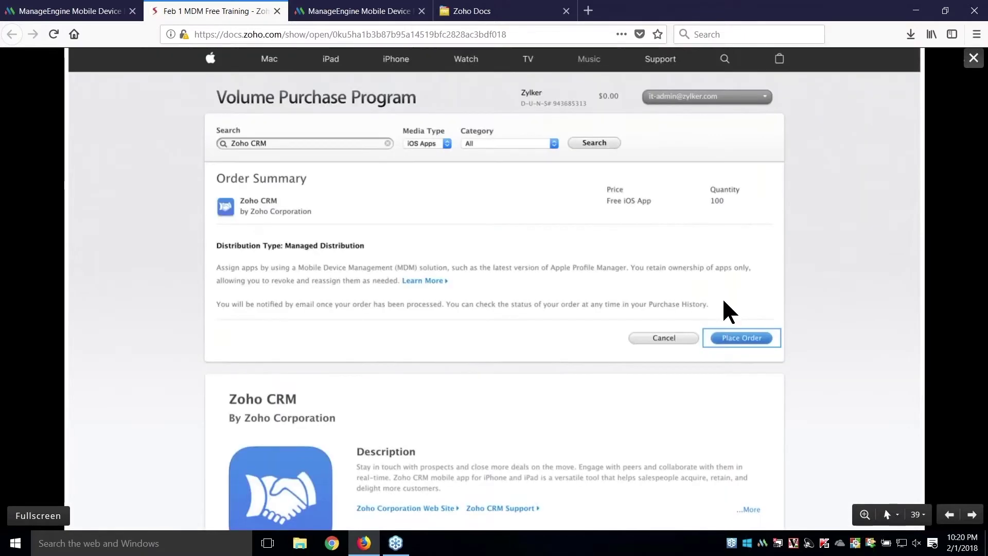
pyautogui.click(744, 340)
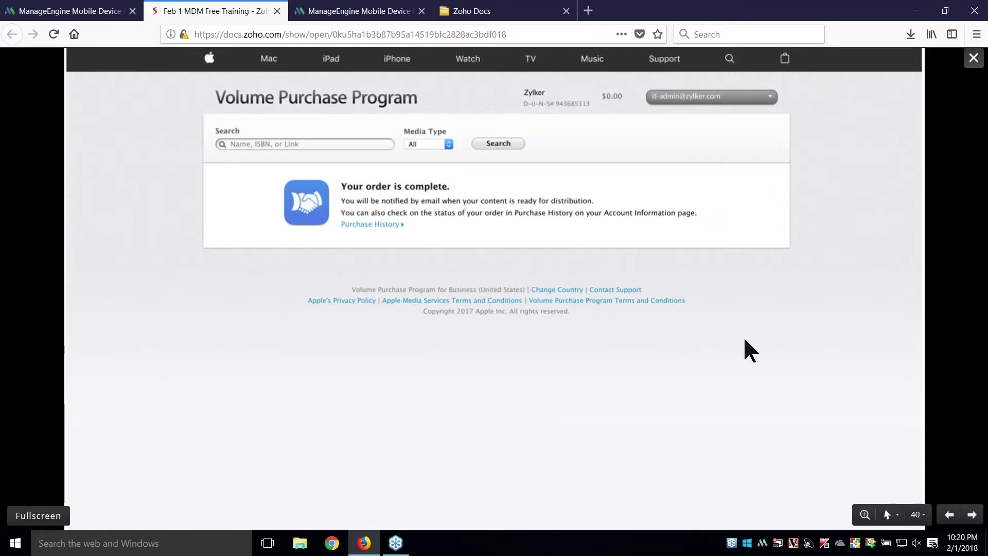
pyautogui.click(325, 10)
# - Sync the store apps into the App Repository
pyautogui.click(92, 216)
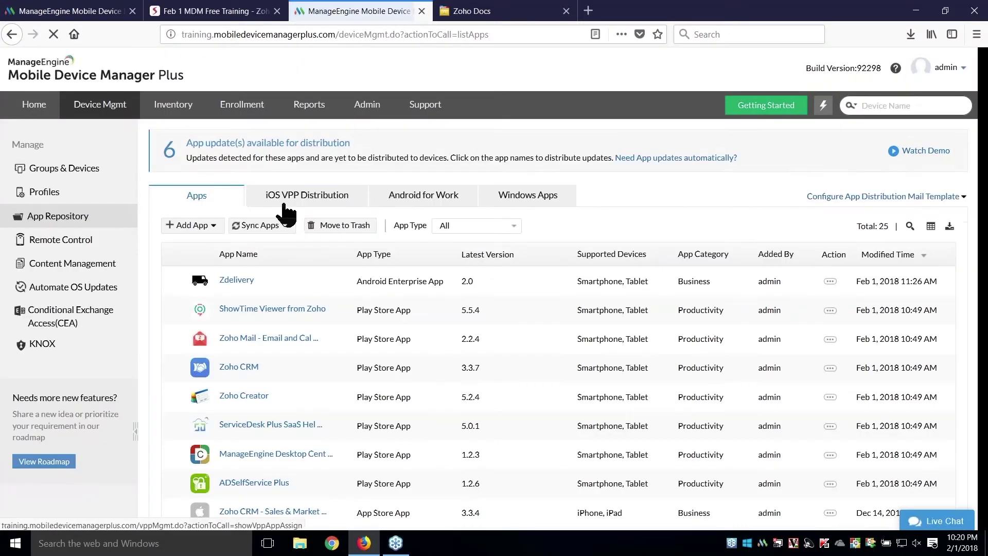
pyautogui.click(282, 226)
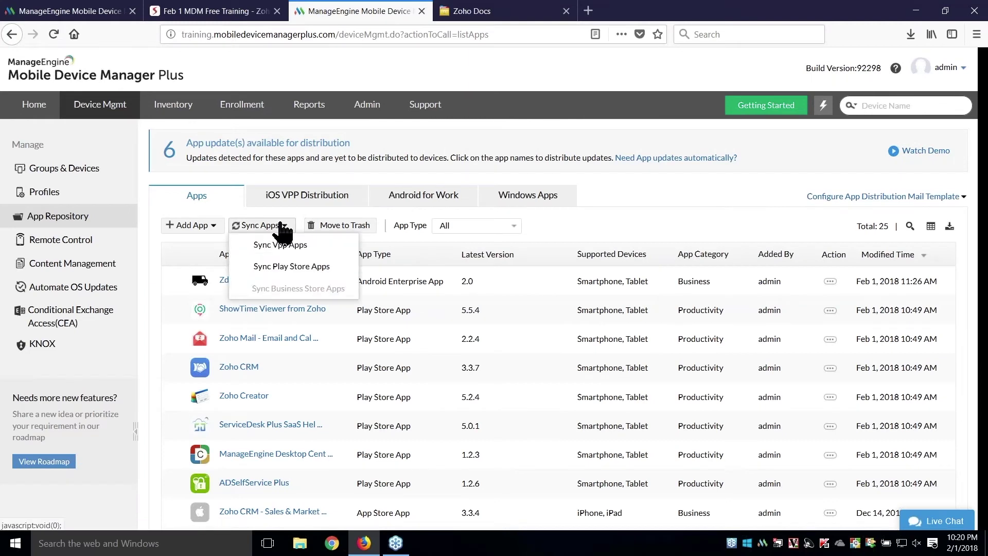
pyautogui.click(315, 267)
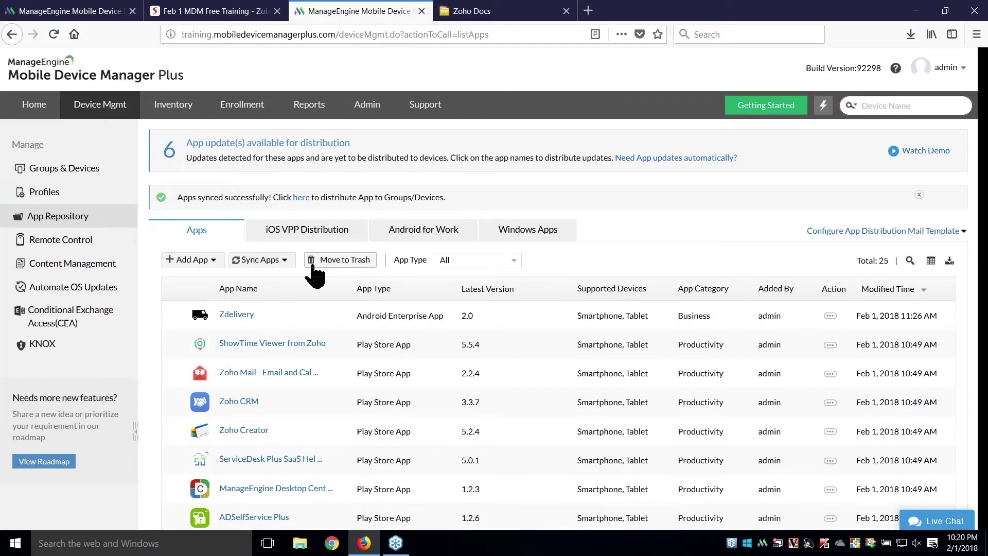
# - Confirm Zoho CRM - Sales & Marketing shows 198/200 licenses available
pyautogui.scroll(-2, 313, 273)
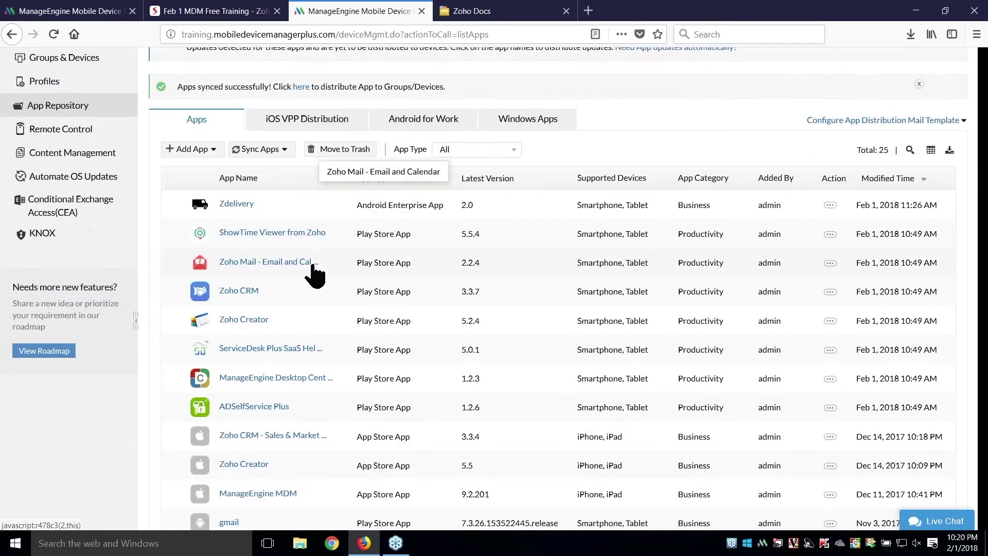
pyautogui.scroll(-1, 339, 279)
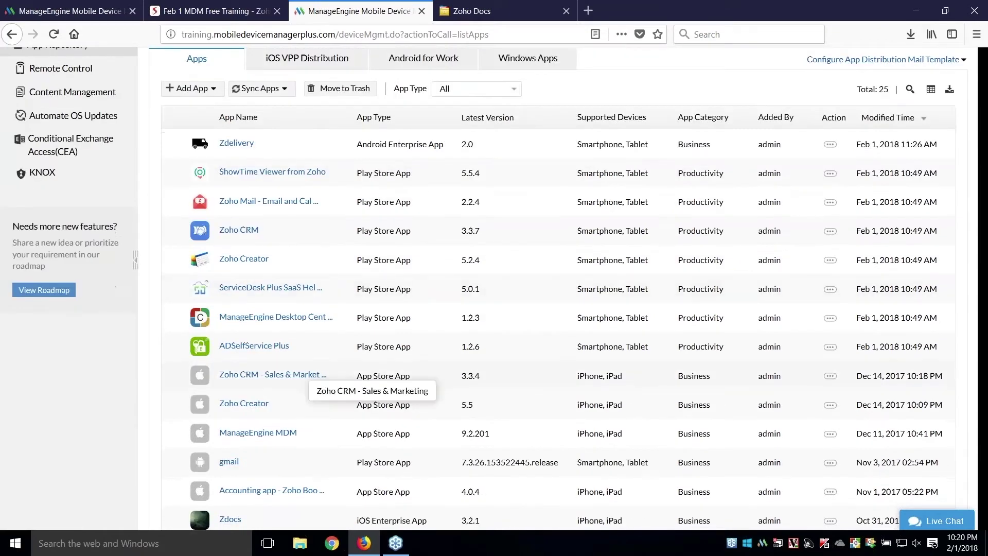
pyautogui.click(298, 376)
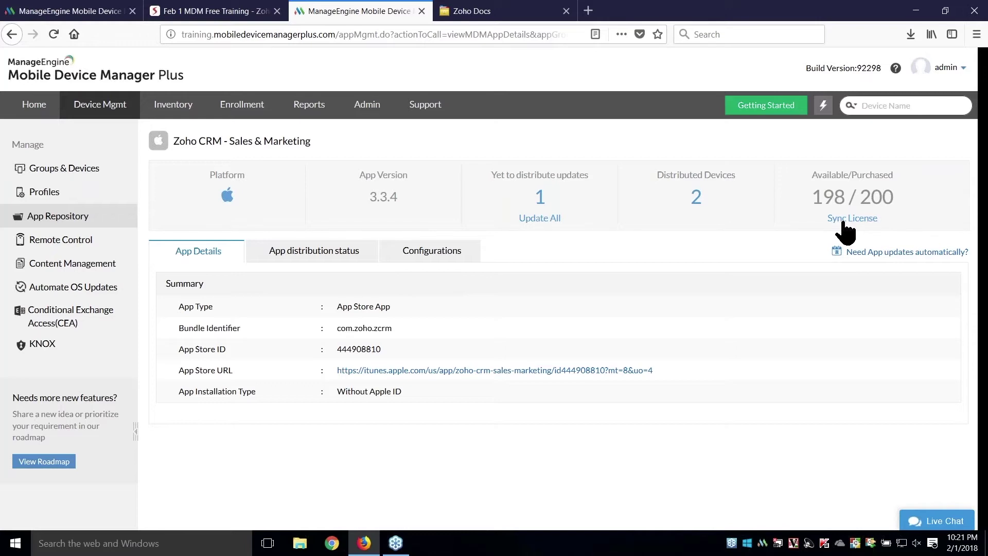
pyautogui.click(58, 175)
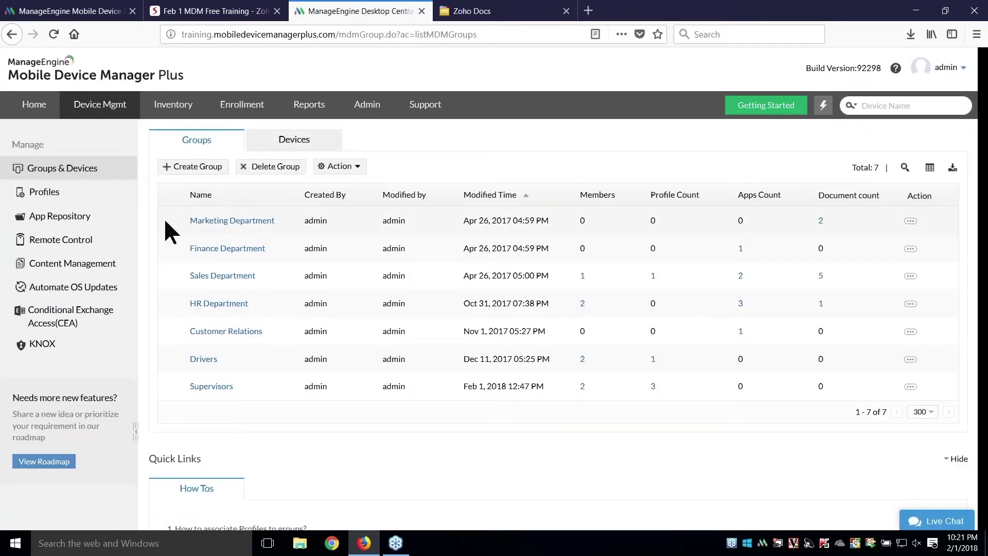
# - Distribute Zoho CRM - Sales & Marketing to Marketing Department, then advance to the VPP device steps slide
pyautogui.click(910, 222)
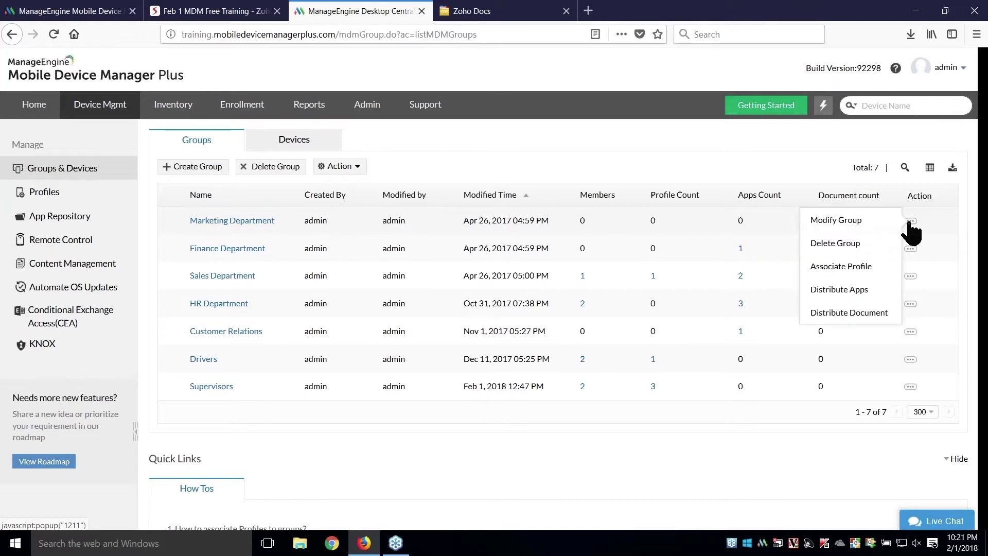
pyautogui.click(861, 288)
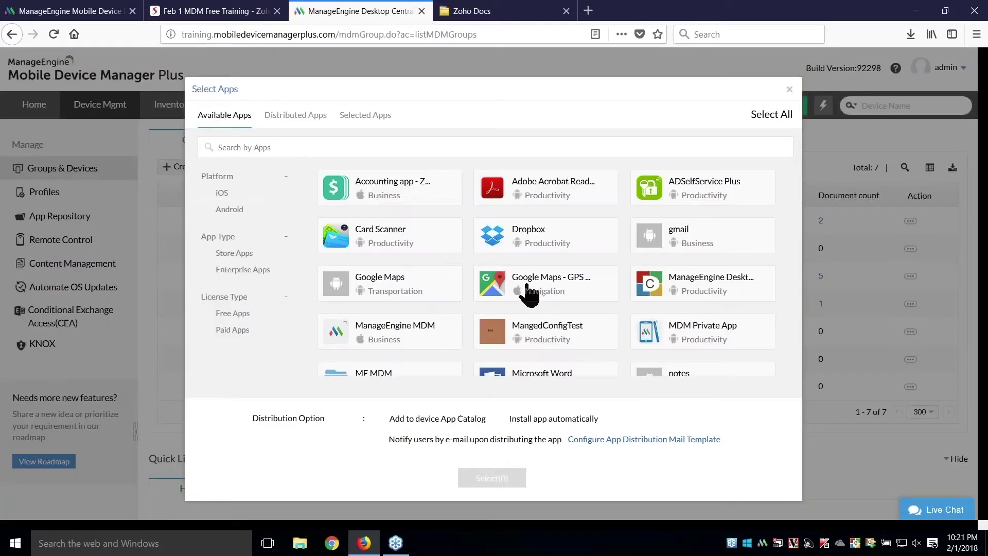
pyautogui.scroll(-2, 529, 292)
pyautogui.scroll(-3, 528, 293)
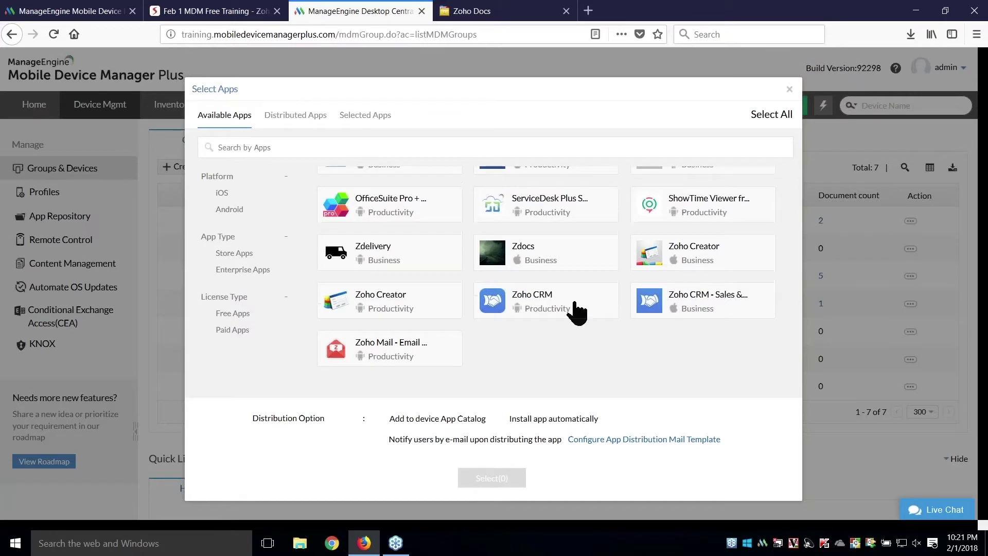
pyautogui.click(749, 311)
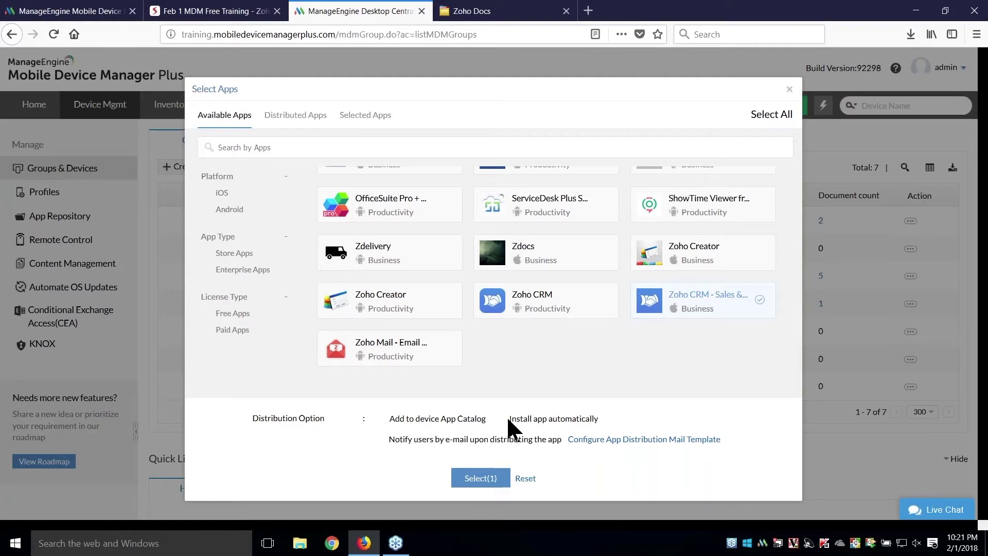
pyautogui.click(486, 481)
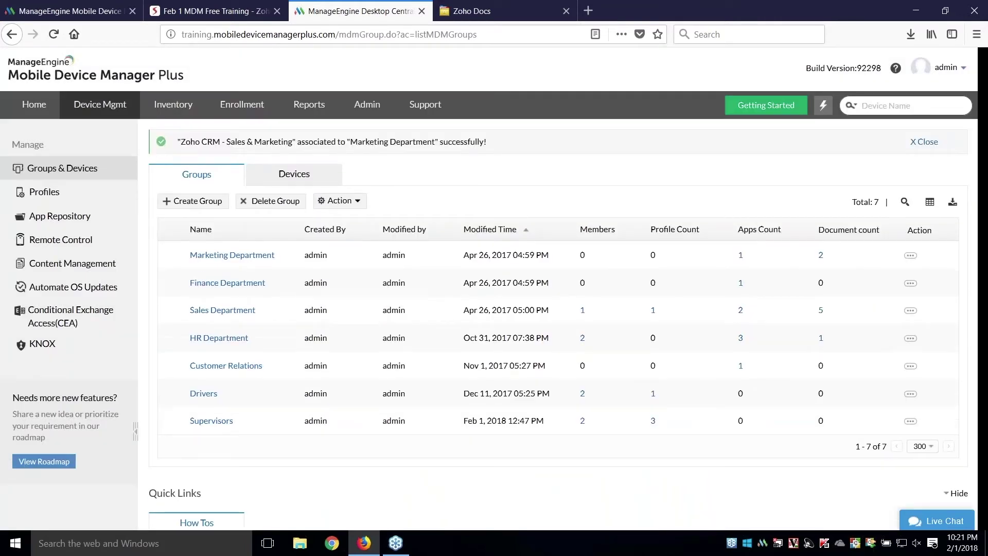
pyautogui.click(238, 6)
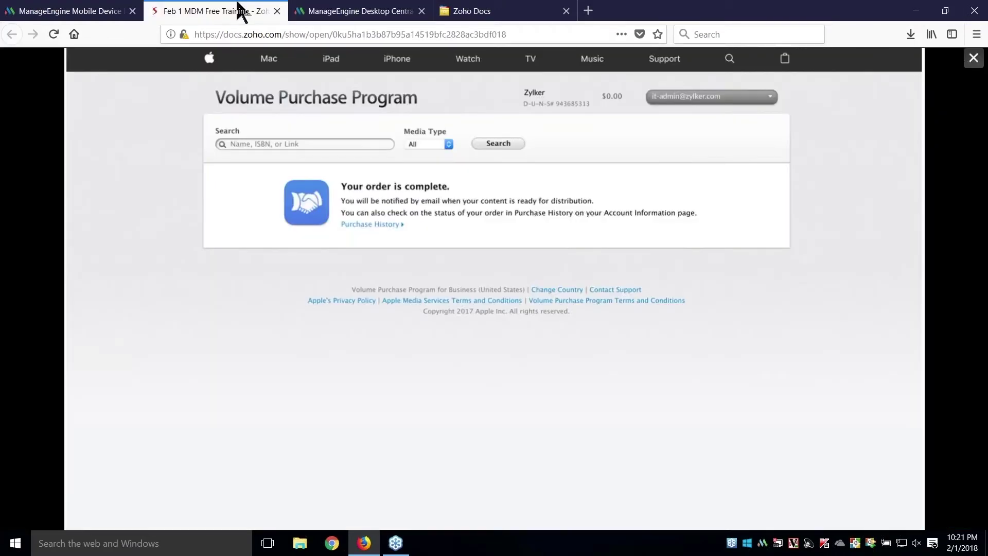
pyautogui.press('Right')
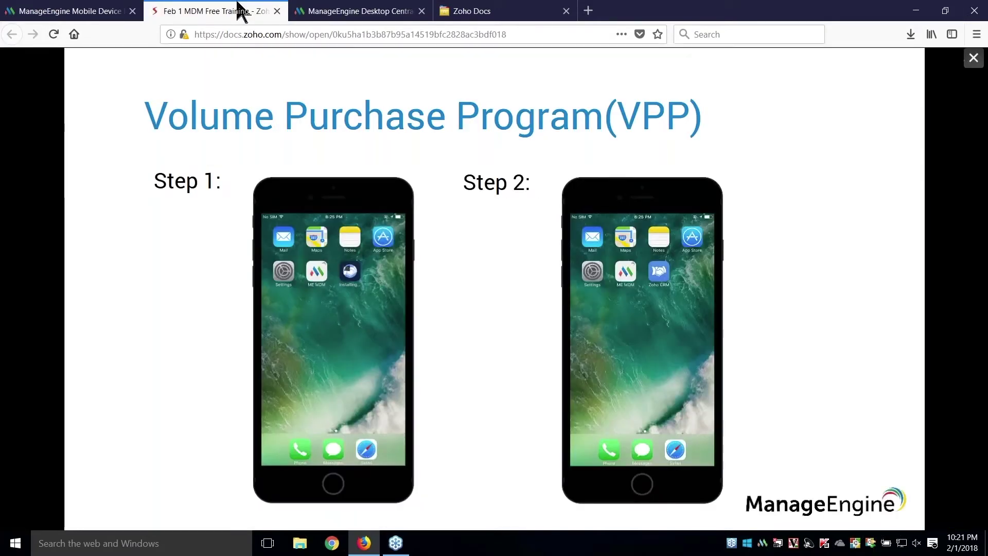
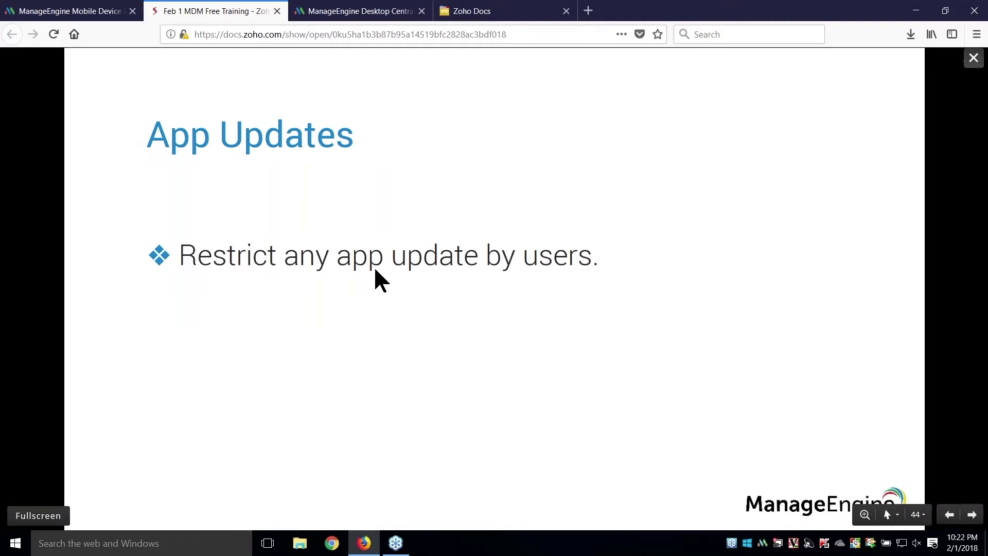
# - Reveal the bullet on forcing critical app updates, then bring up the MDM App Repository
pyautogui.click(374, 266)
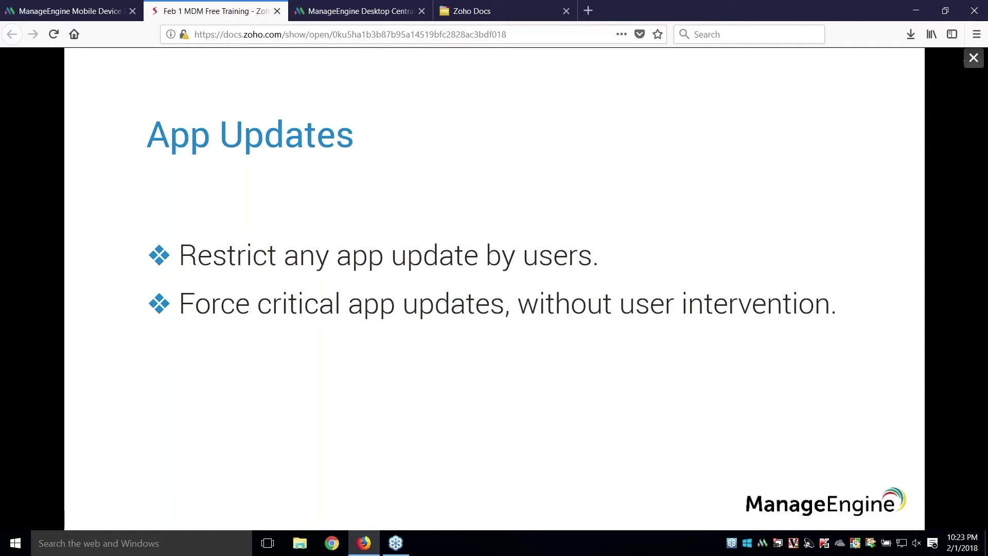
pyautogui.click(376, 11)
pyautogui.click(73, 219)
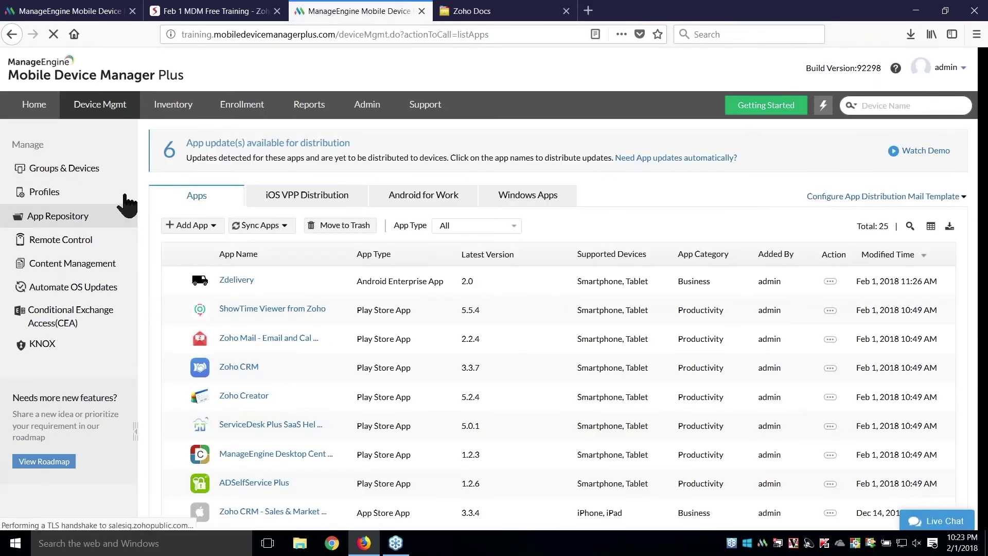
# - Filter to the 6 apps with updates and check Zoho Creator's per-device distribution status
pyautogui.click(172, 155)
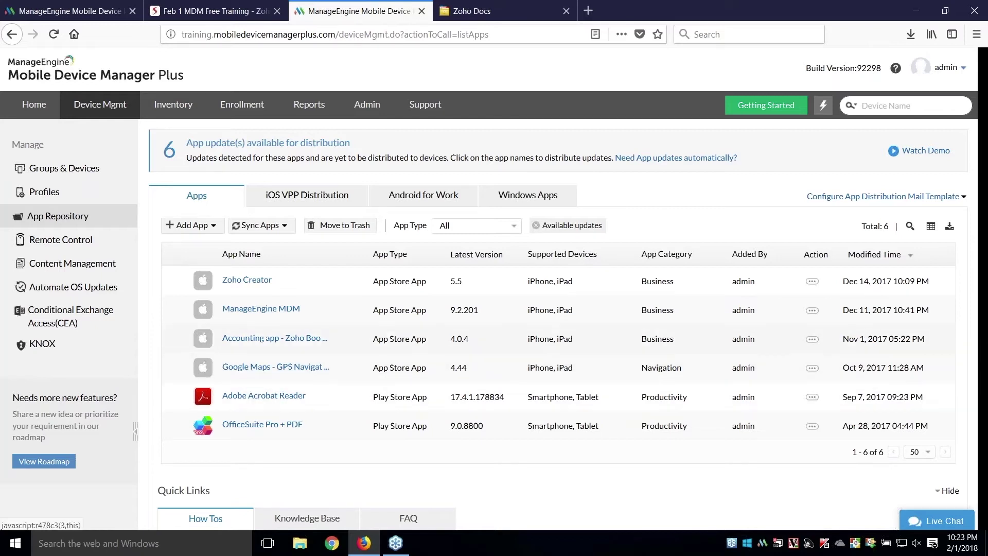
pyautogui.click(242, 284)
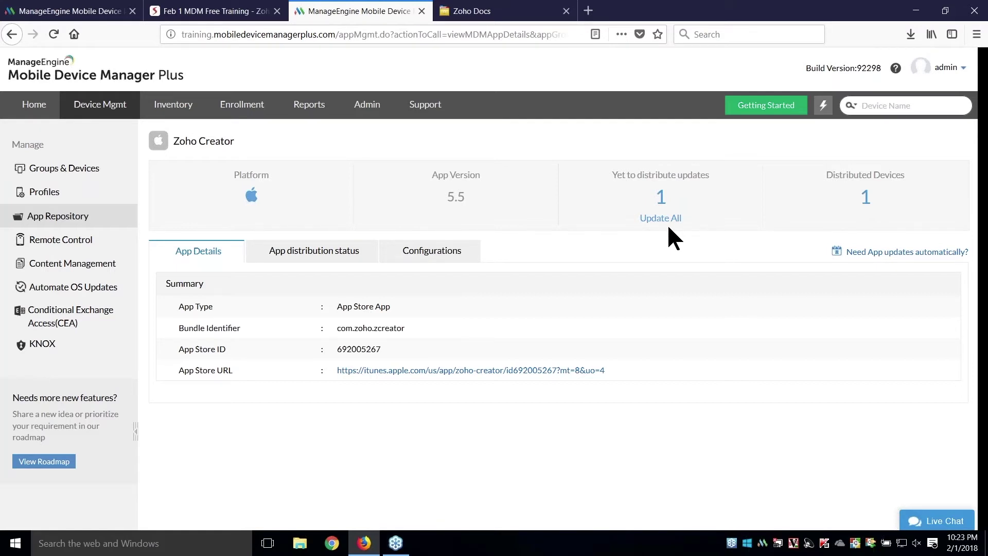
pyautogui.click(341, 266)
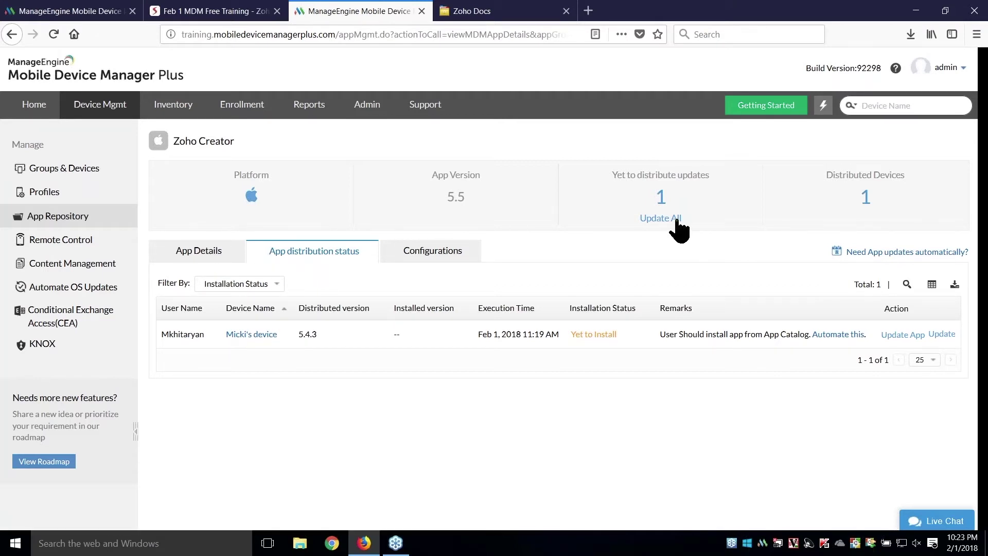
pyautogui.click(232, 11)
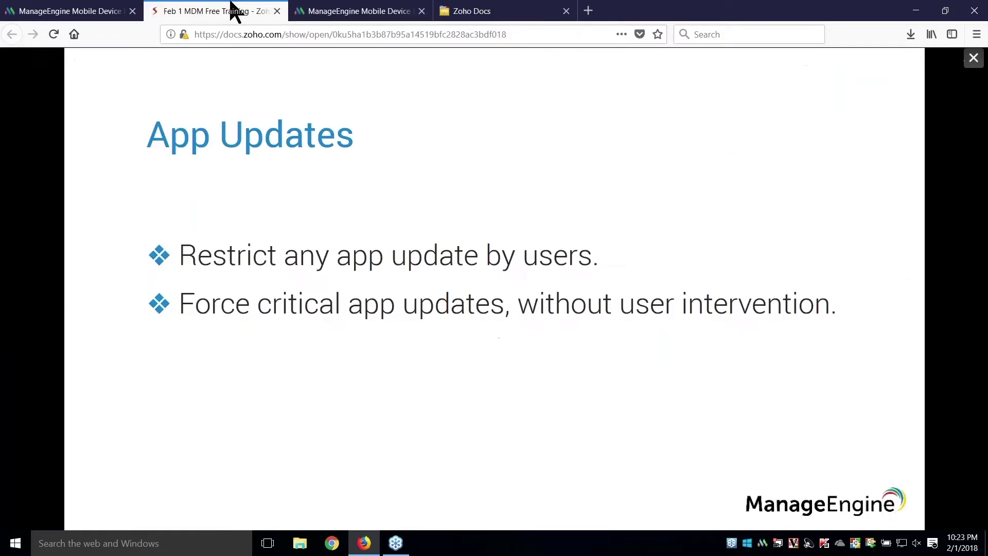
# - Advance past Google Play for Work and its Android 5.0 prerequisite to the workflow diagram slide
pyautogui.press('Right')
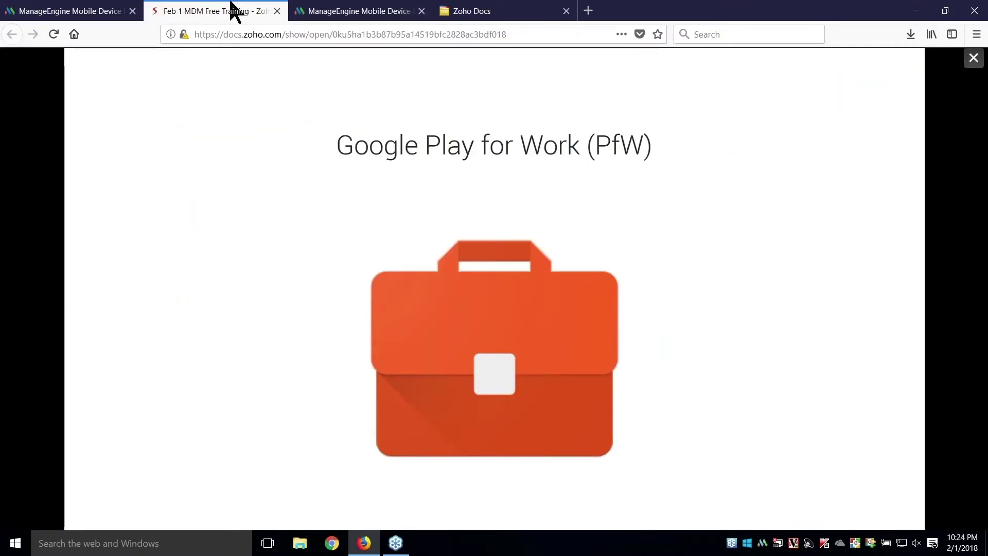
pyautogui.press('Right')
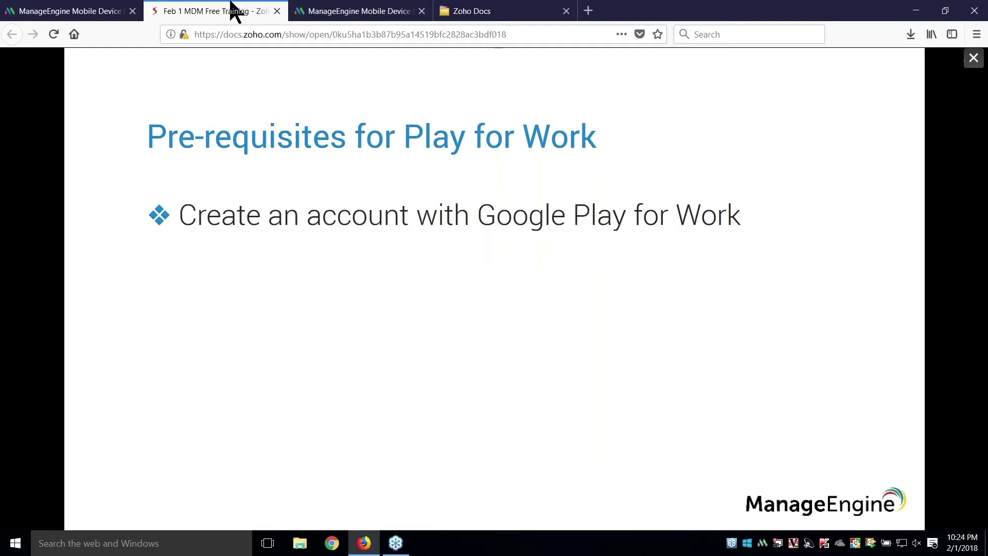
pyautogui.press('Right')
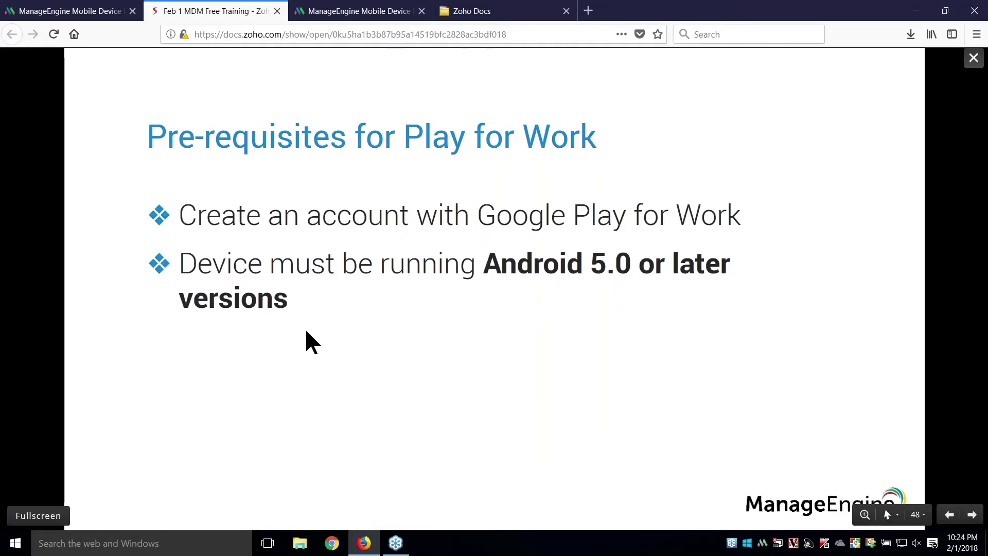
pyautogui.click(278, 330)
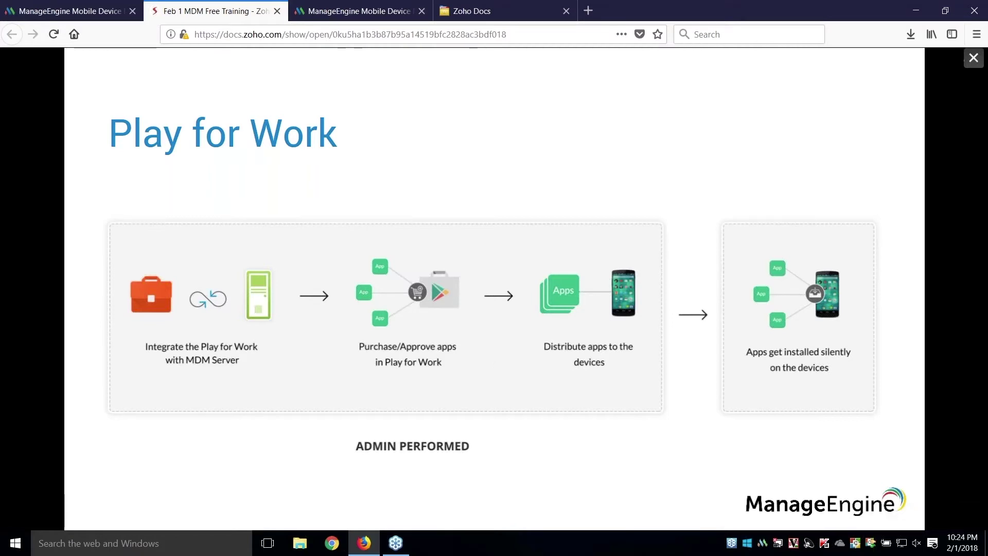
pyautogui.click(355, 11)
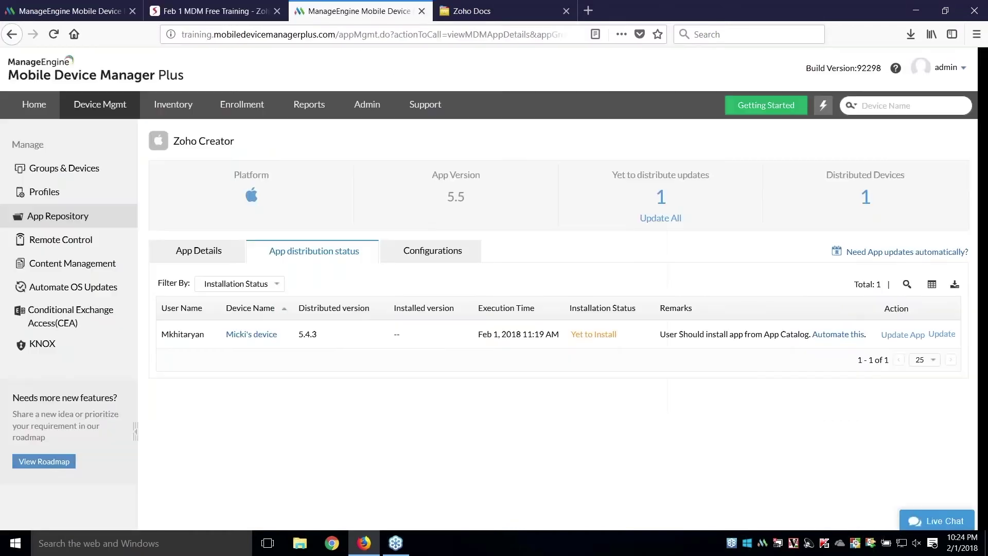
# - Start Android for Work registration without G Suite, redirecting to Google Play
pyautogui.click(384, 100)
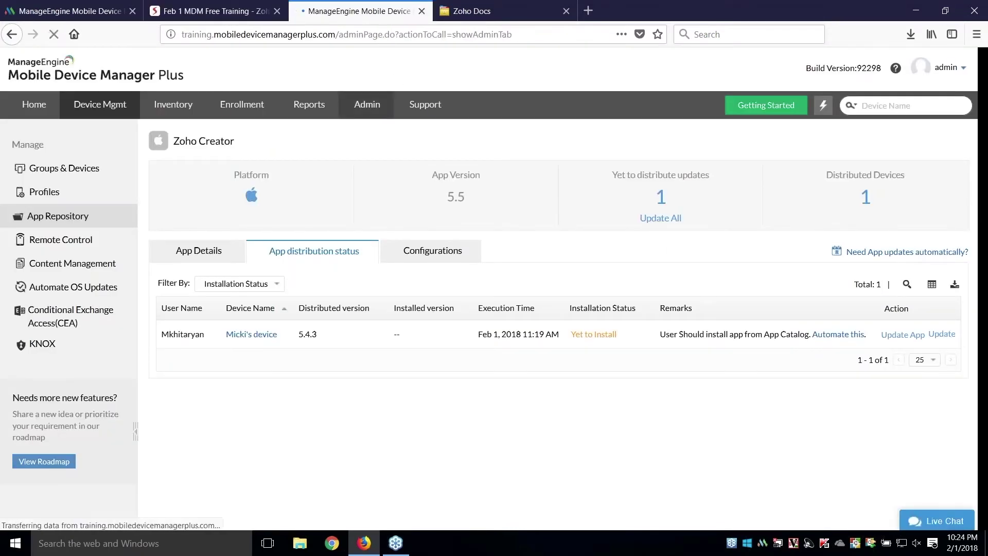
pyautogui.click(70, 359)
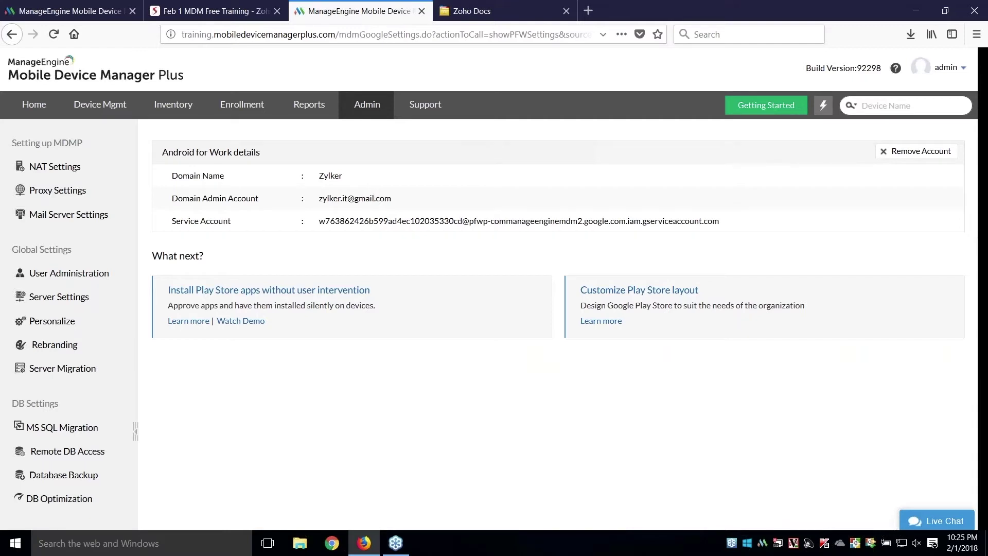
pyautogui.click(100, 9)
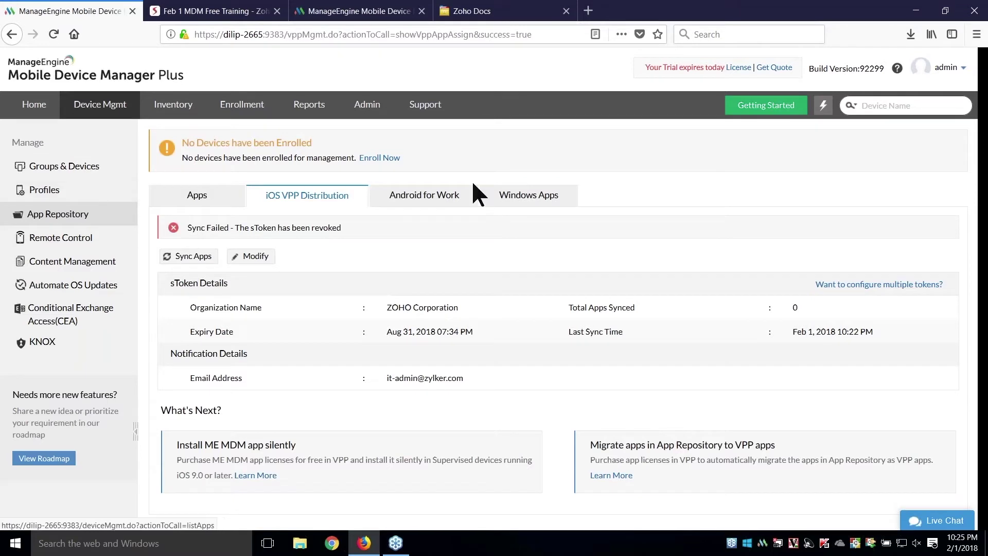
pyautogui.click(448, 196)
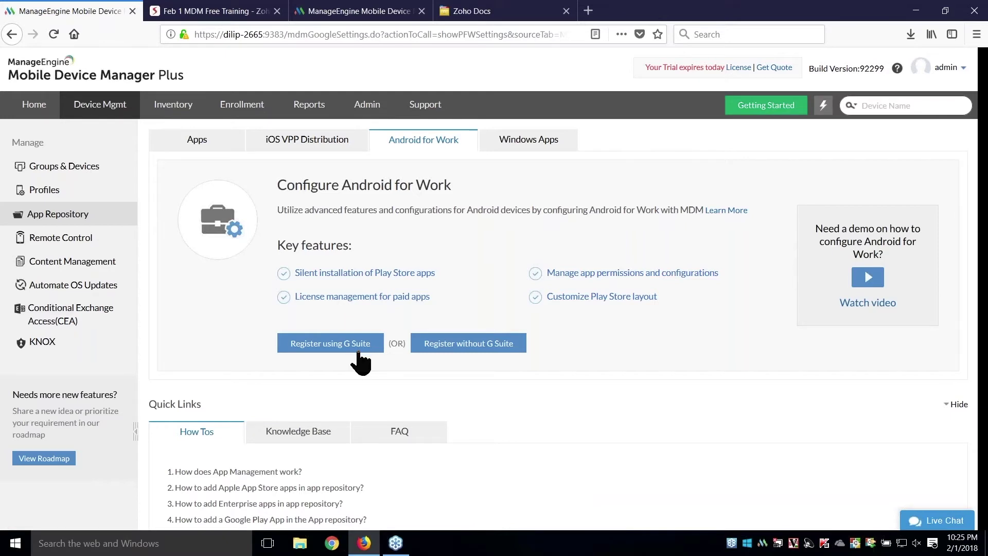
pyautogui.click(456, 351)
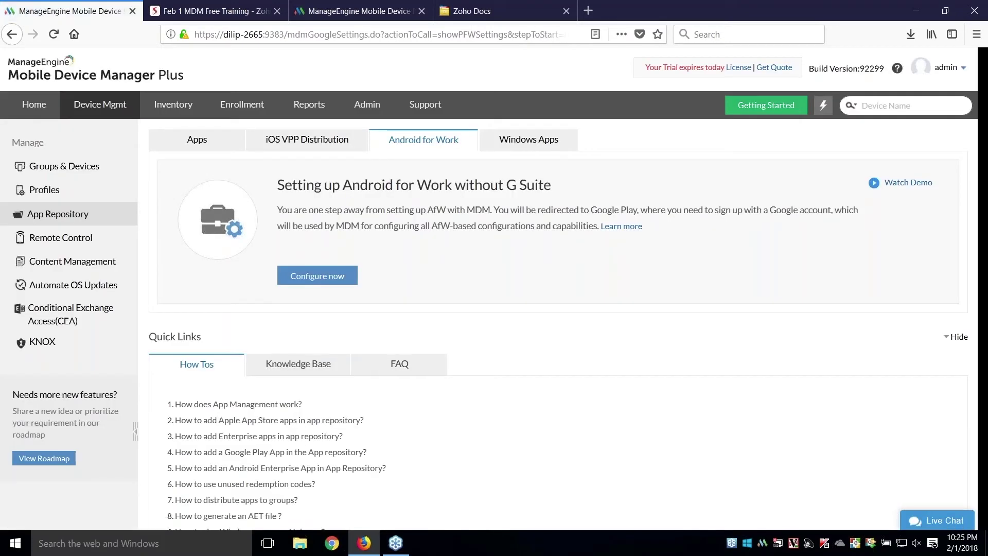
pyautogui.click(350, 280)
pyautogui.hotkey('ctrl', 'Tab')
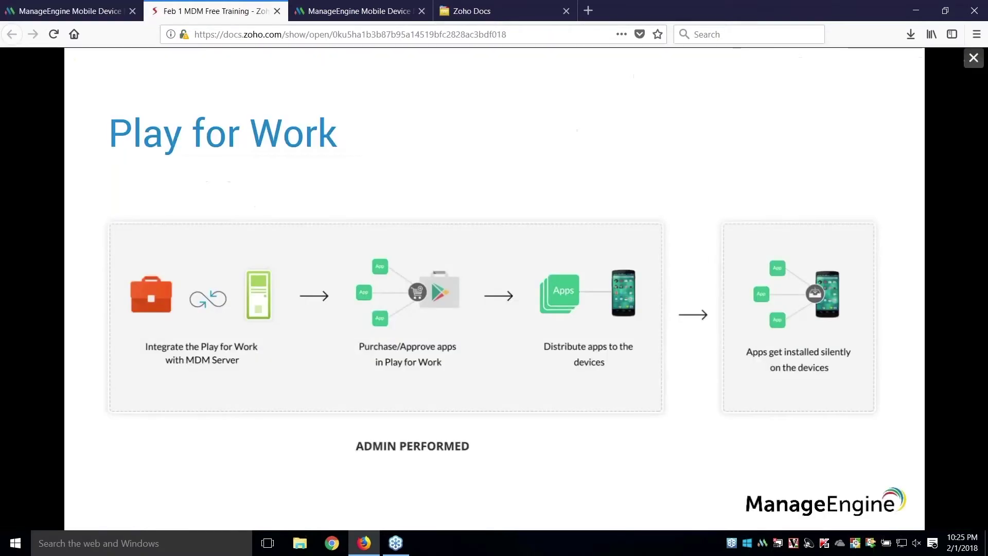
# - Advance through the Bring Android to work, Organization details and Set up complete slides
pyautogui.press('Right')
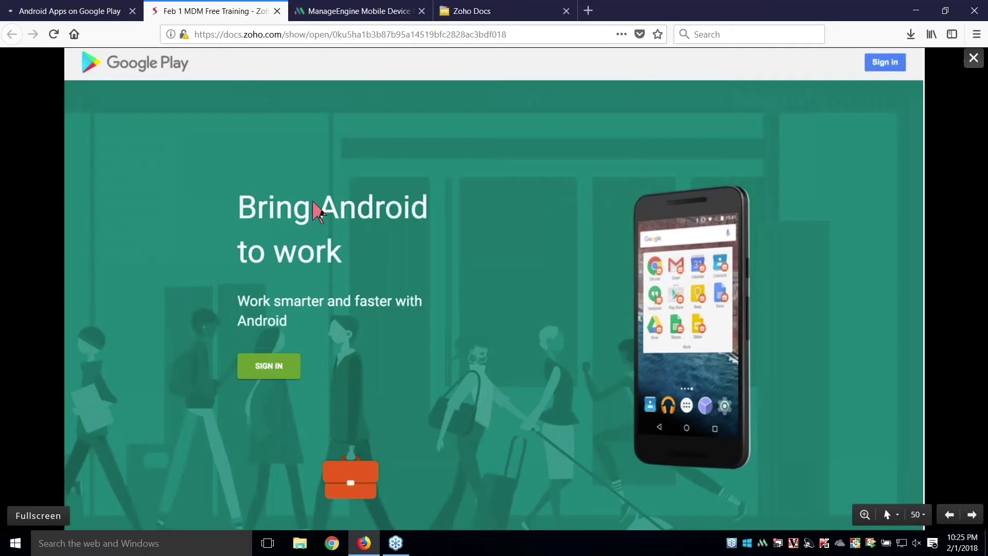
pyautogui.click(262, 364)
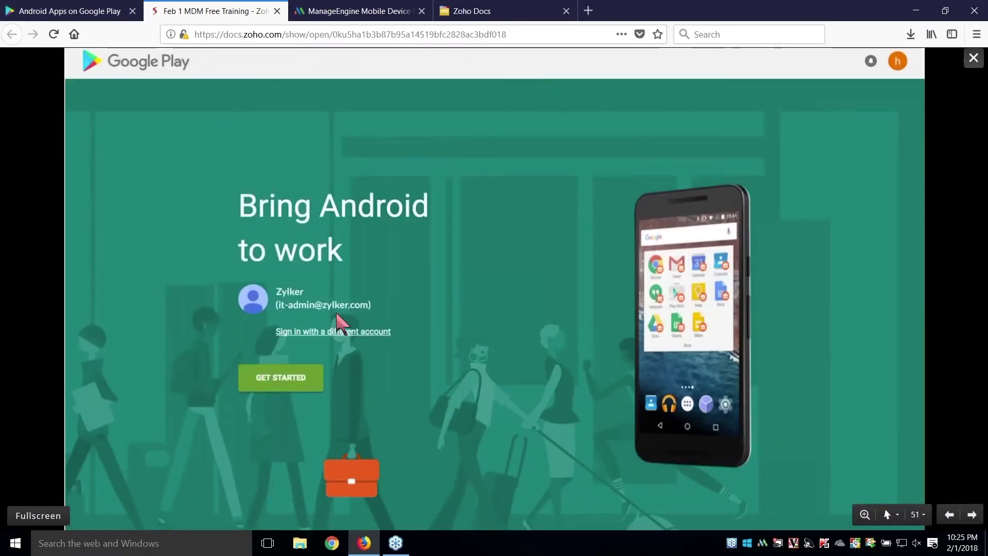
pyautogui.click(309, 386)
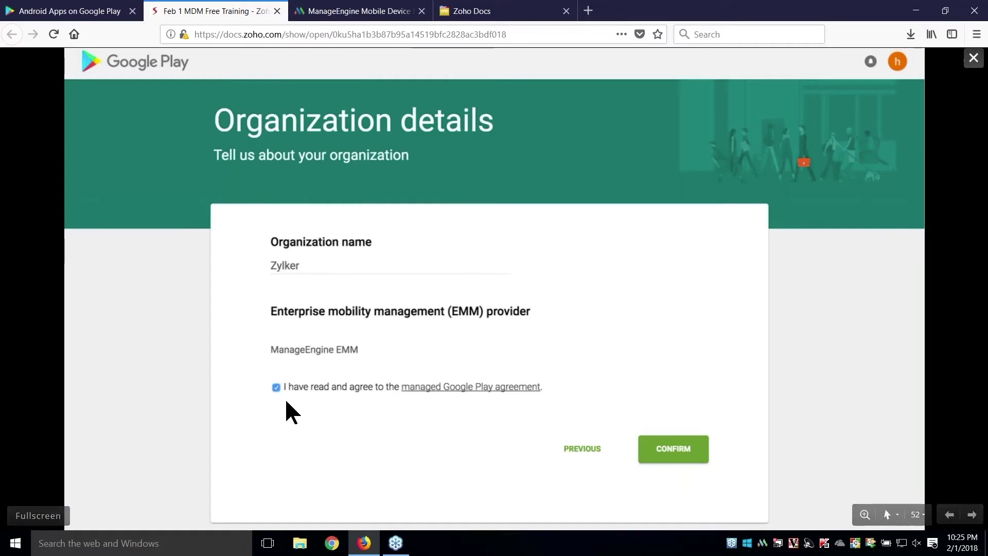
pyautogui.click(640, 462)
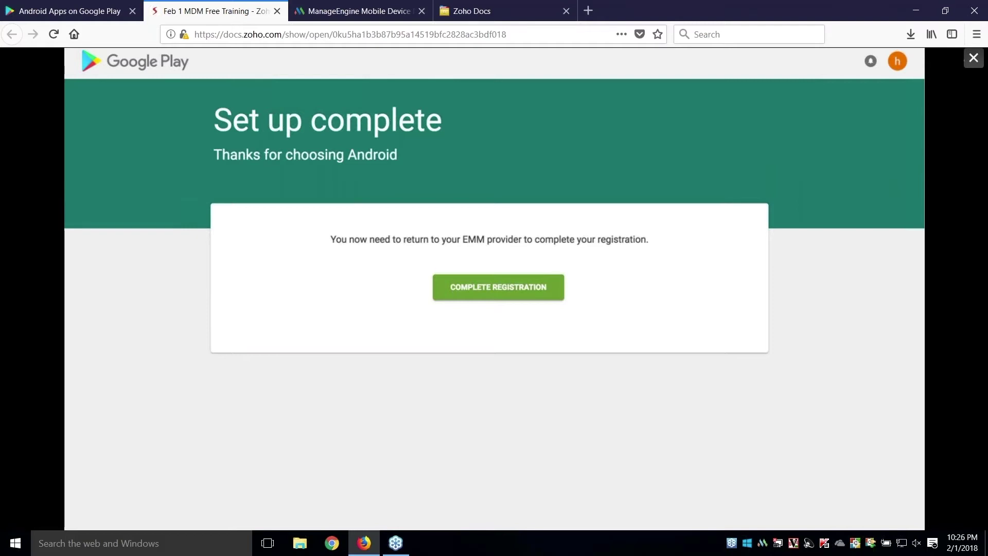
pyautogui.click(334, 10)
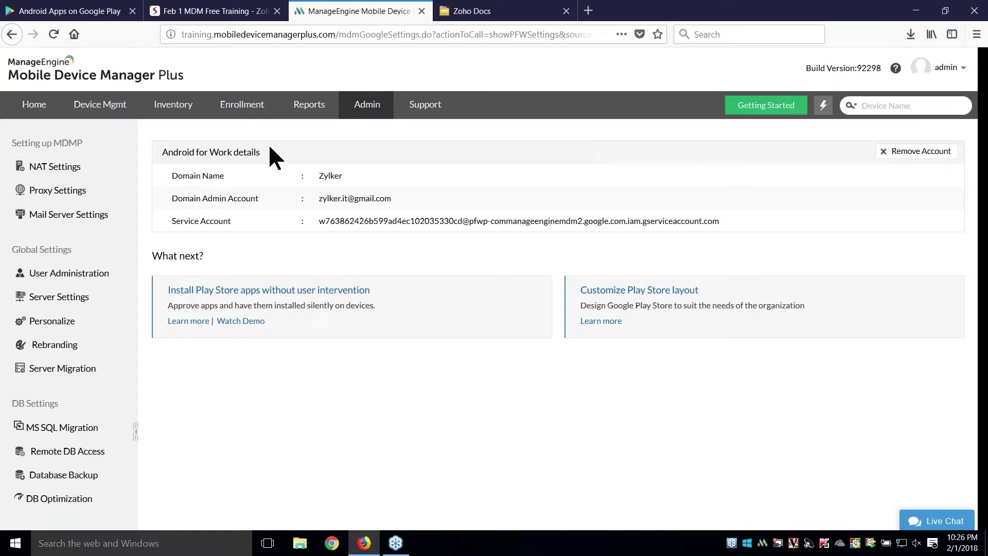
pyautogui.click(222, 5)
pyautogui.press('Right')
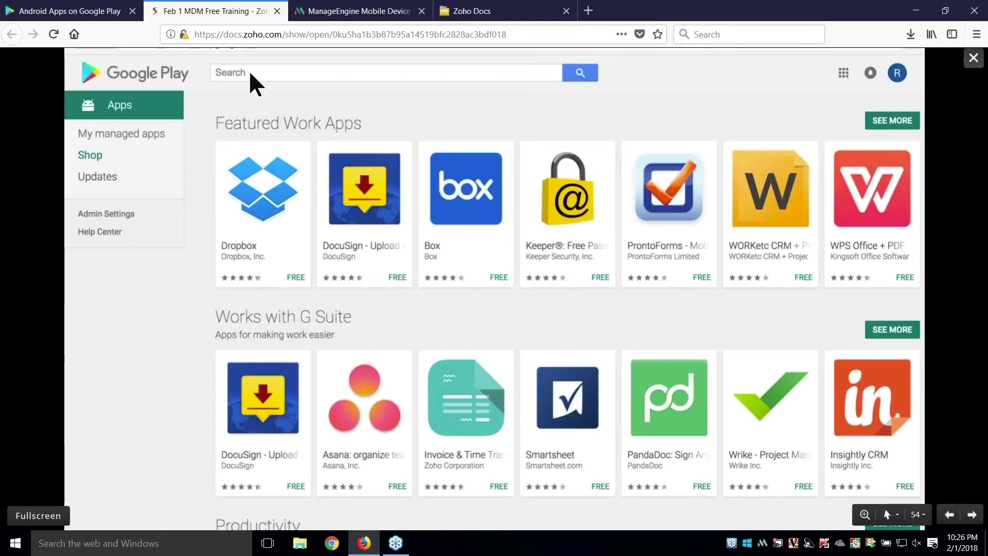
# - Step through slides showing the Zoho CRM search, its app page and the approve-permissions dialog
pyautogui.press('Right')
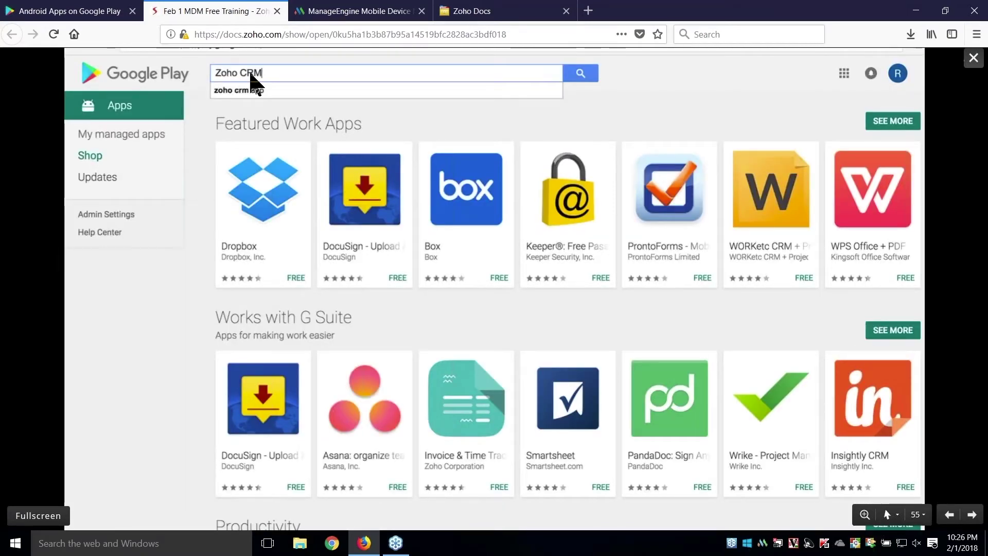
pyautogui.click(583, 76)
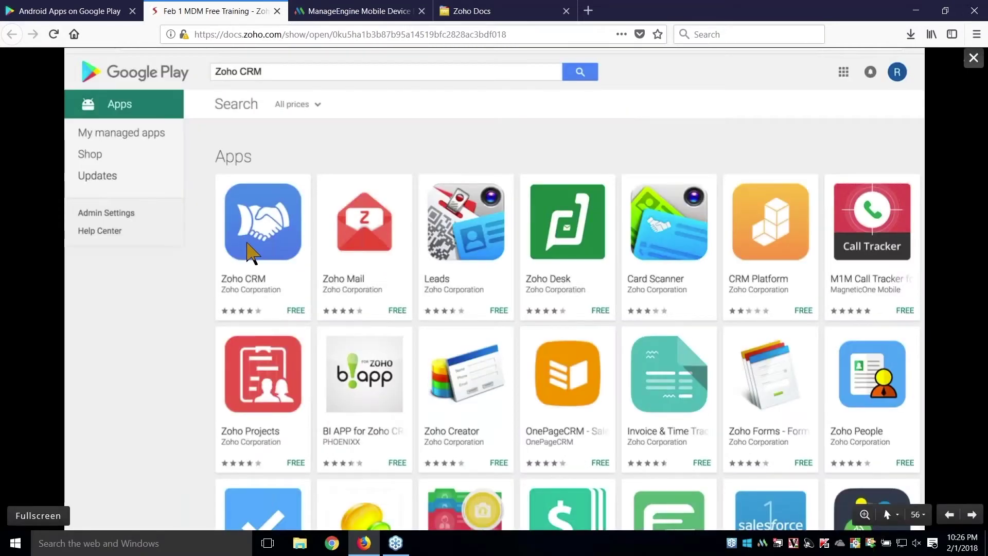
pyautogui.click(249, 252)
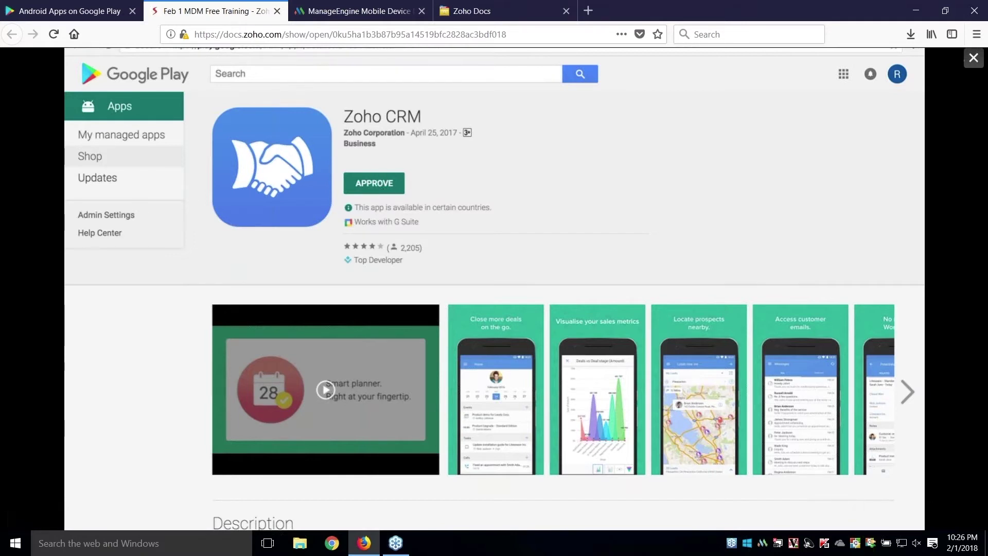
pyautogui.click(372, 183)
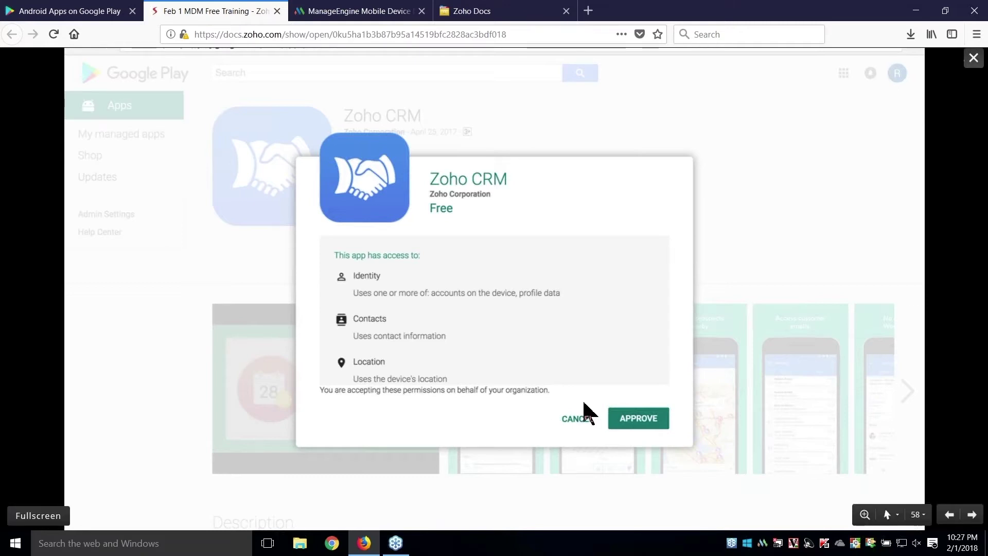
pyautogui.click(625, 430)
pyautogui.click(369, 10)
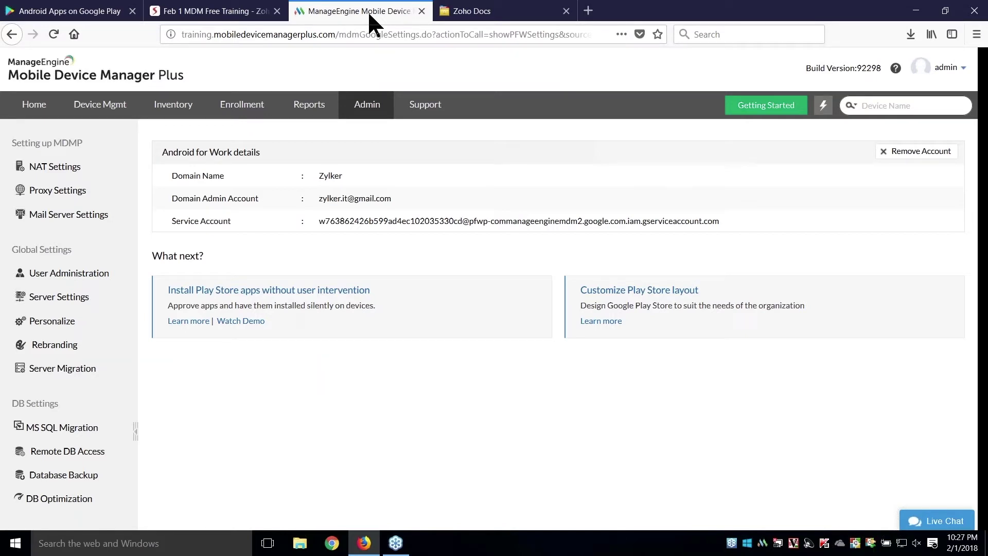
# - Sync the approved Play Store apps into the App Repository
pyautogui.click(106, 113)
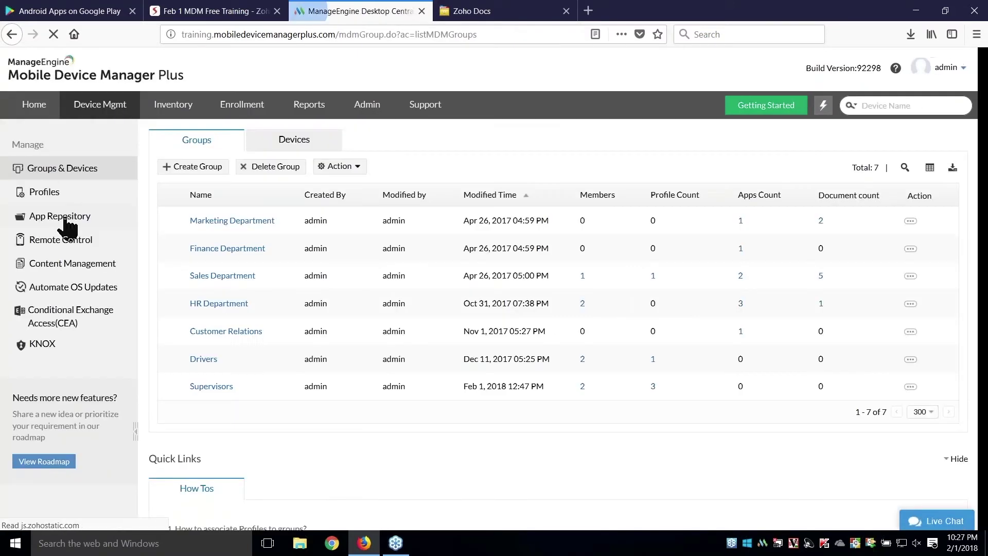
pyautogui.click(77, 215)
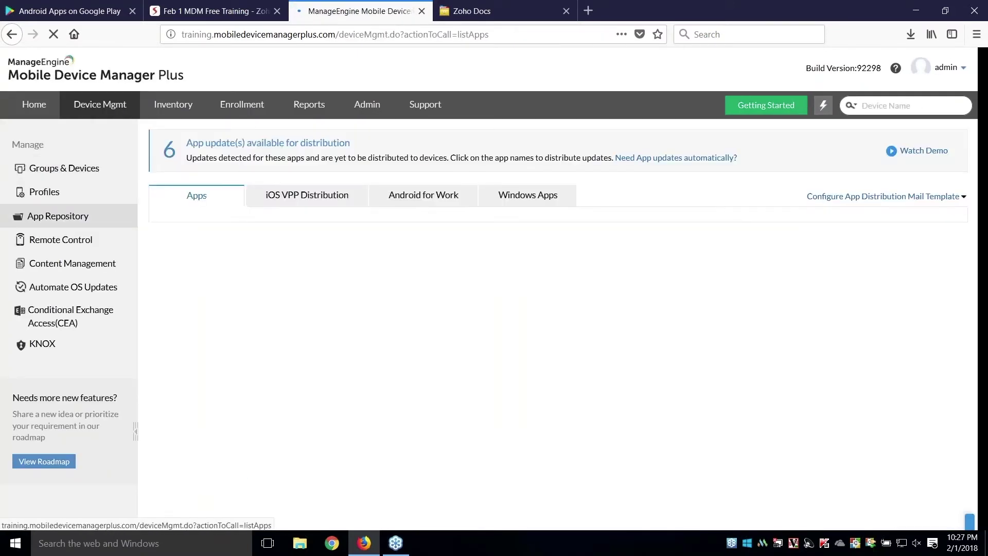
pyautogui.click(254, 227)
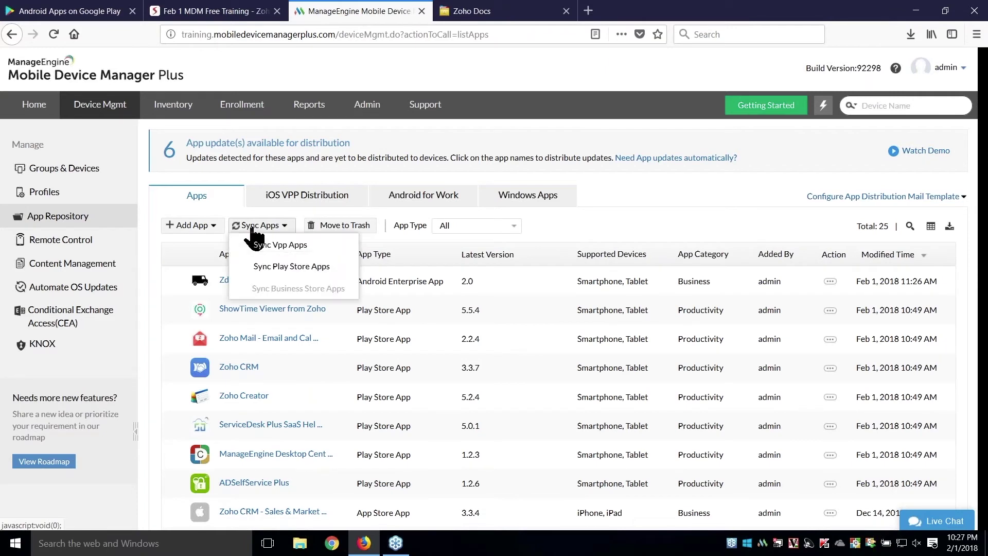
pyautogui.click(291, 267)
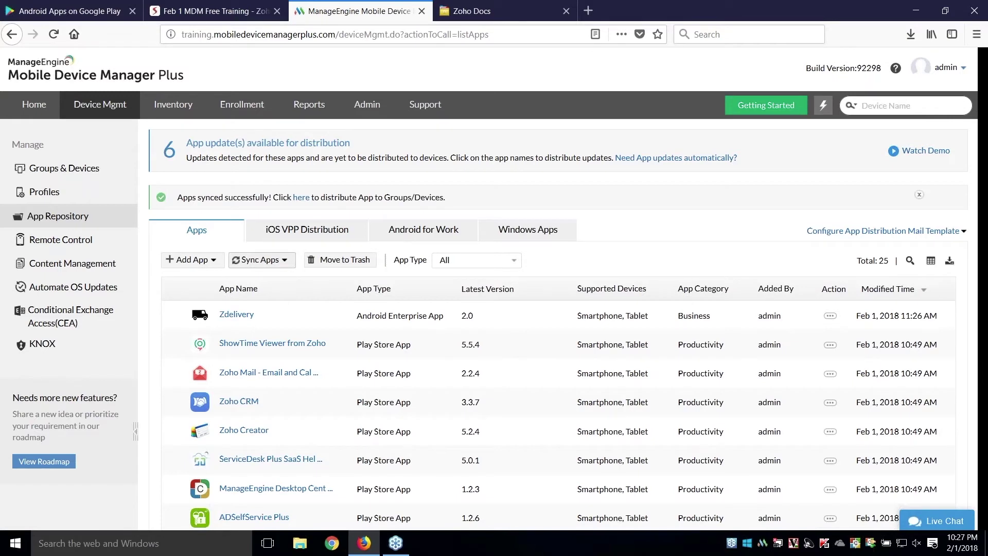
# - Open Zoho CRM's app details on its Permissions tab
pyautogui.scroll(-3, 257, 299)
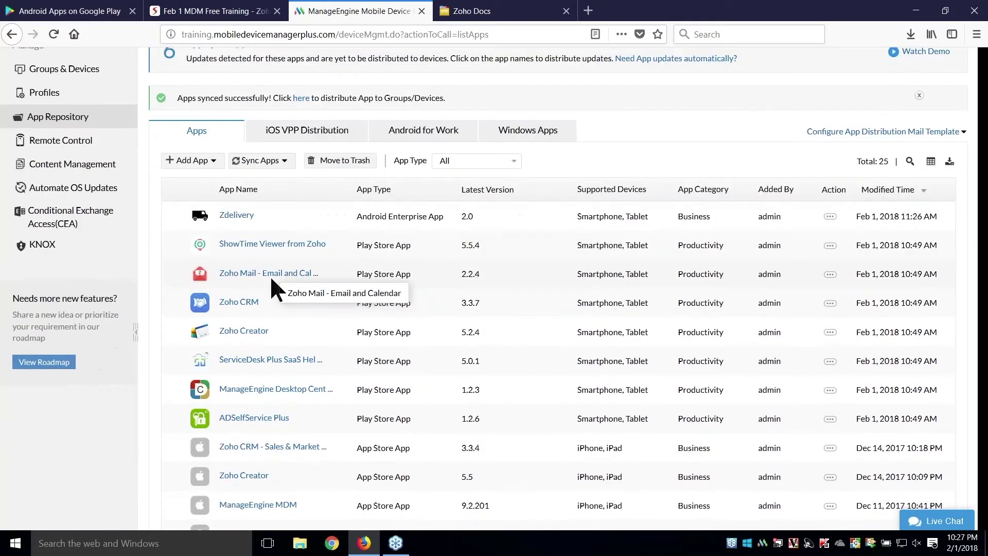
pyautogui.click(240, 302)
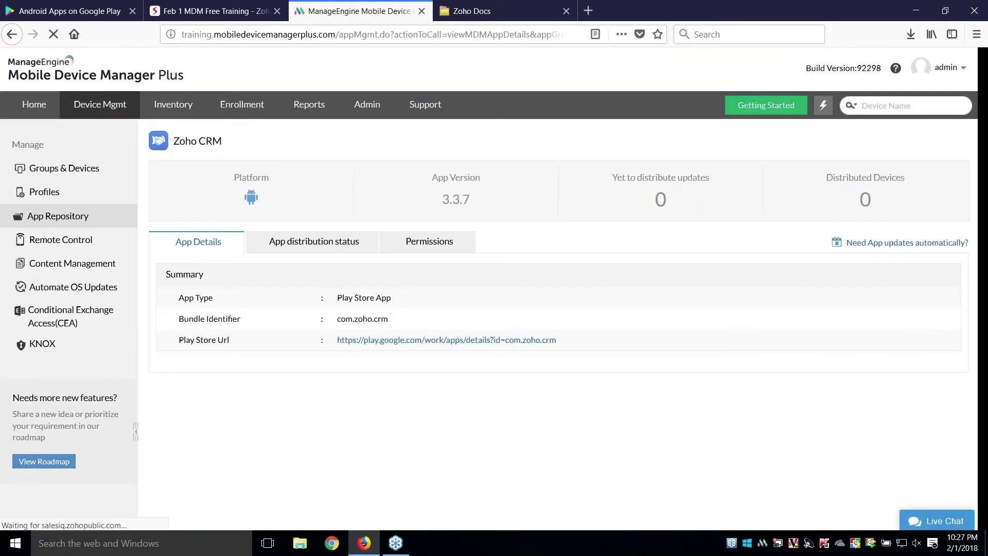
pyautogui.click(408, 243)
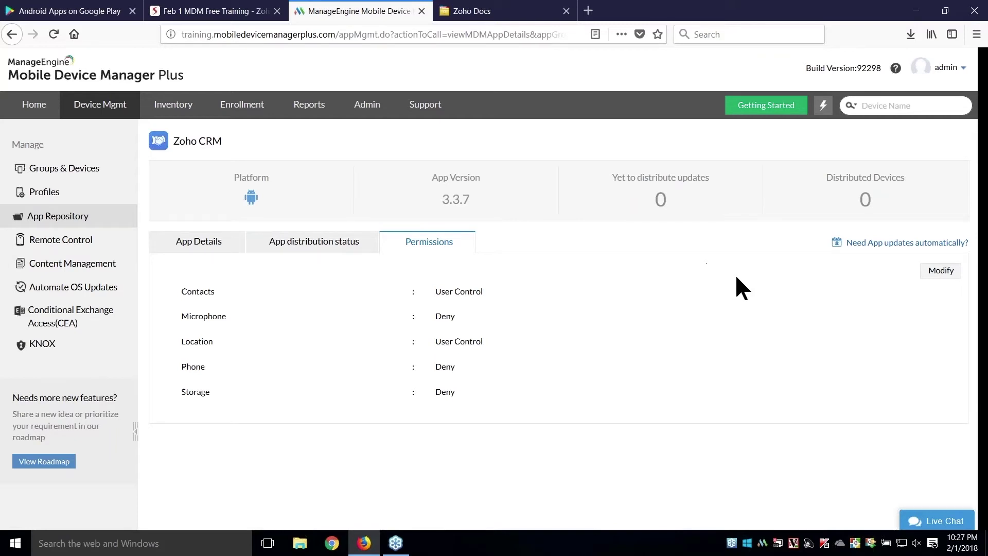
# - Modify and save Zoho CRM's Allow/Deny/User Control permission settings
pyautogui.click(937, 277)
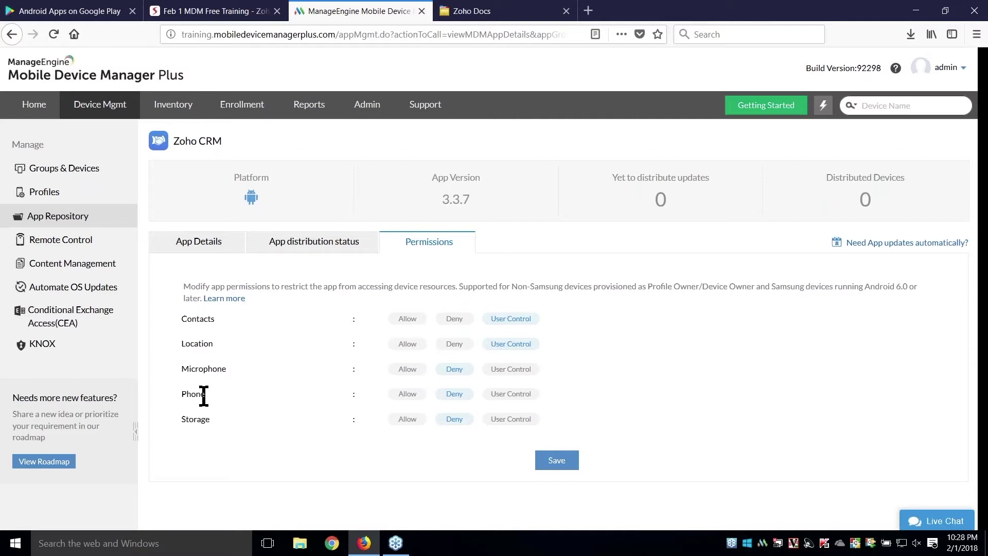
pyautogui.click(562, 456)
pyautogui.click(231, 13)
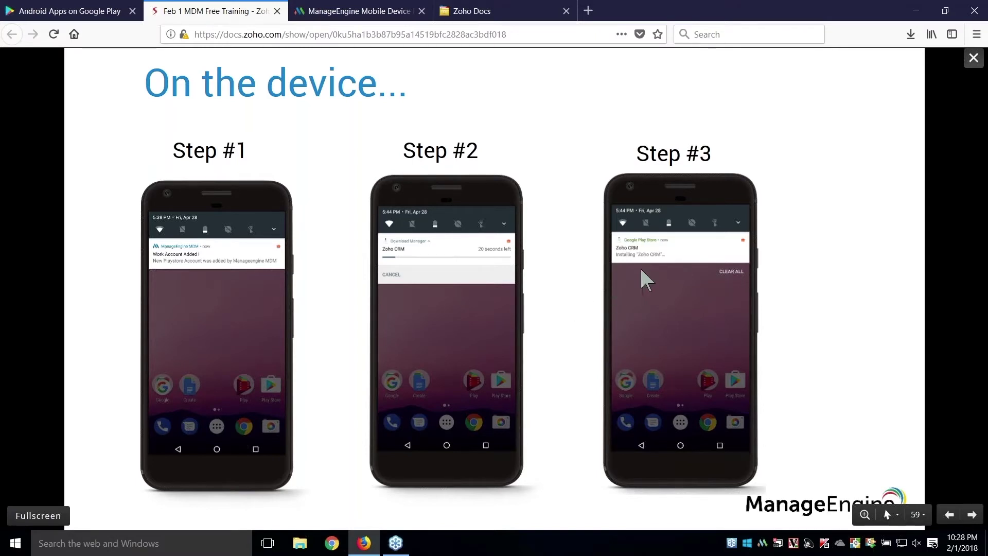
# - Move from the Steps #1-3 slide to the Steps #4-6 slide
pyautogui.press('Right')
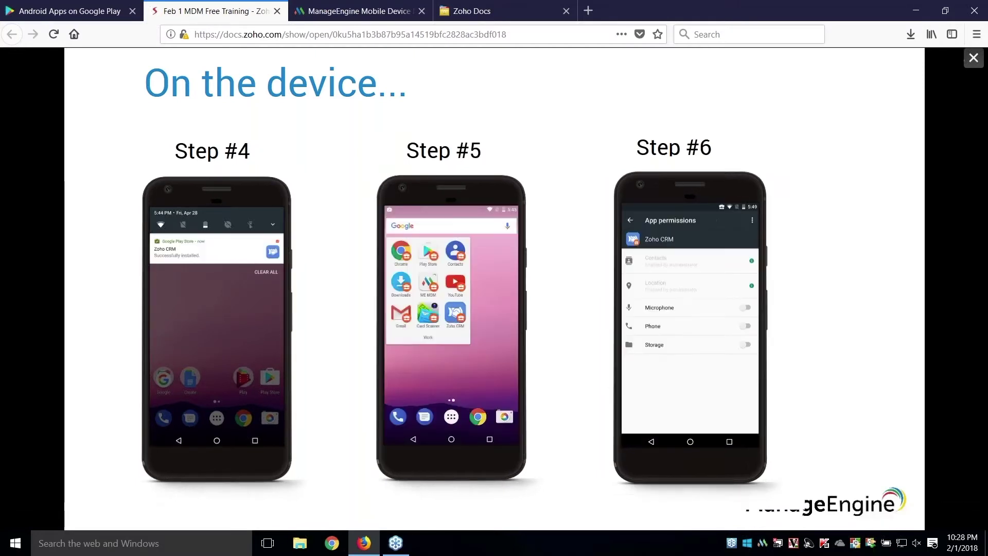
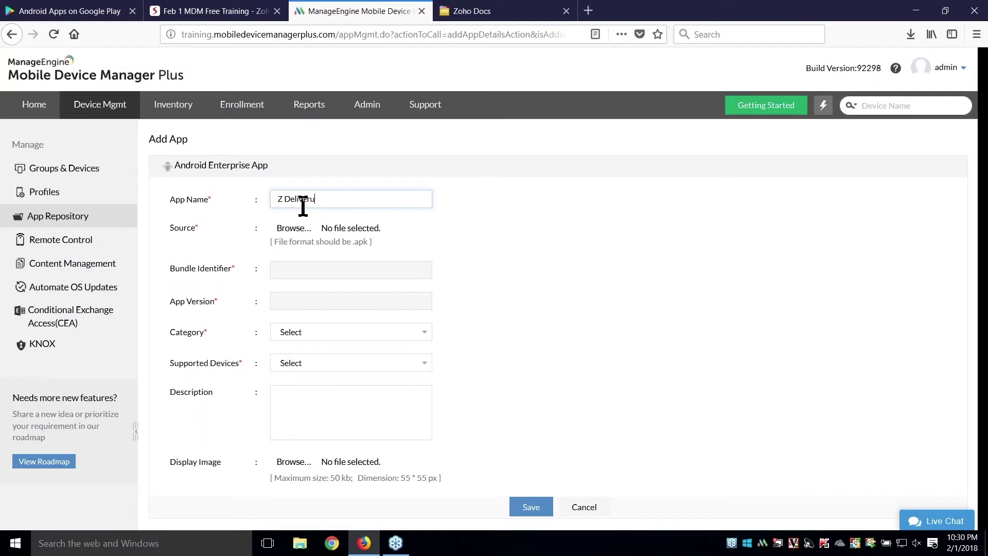
# - Attach ZDelivery v1.apk from Firefox Downloads as the app's source file
pyautogui.click(912, 33)
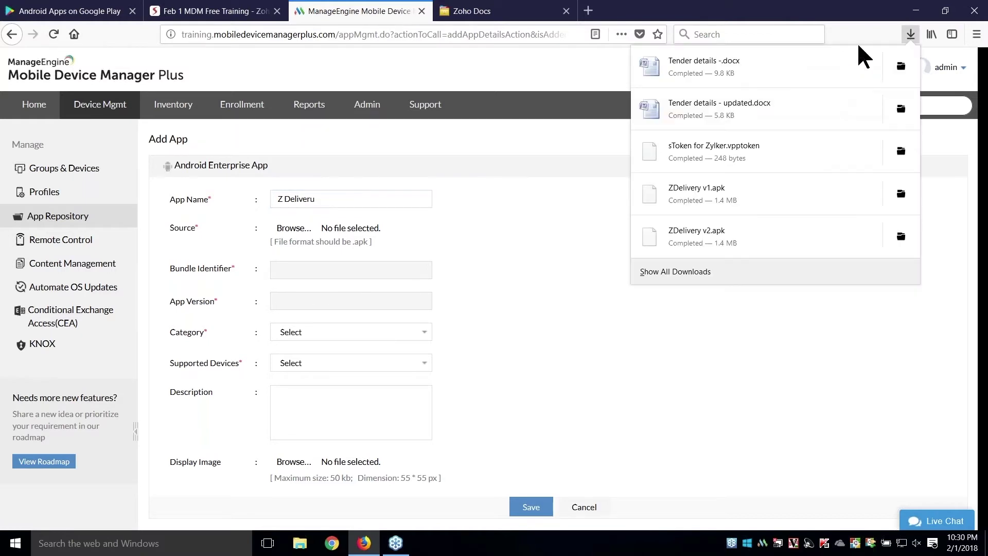
pyautogui.moveTo(749, 194); pyautogui.dragTo(310, 235)
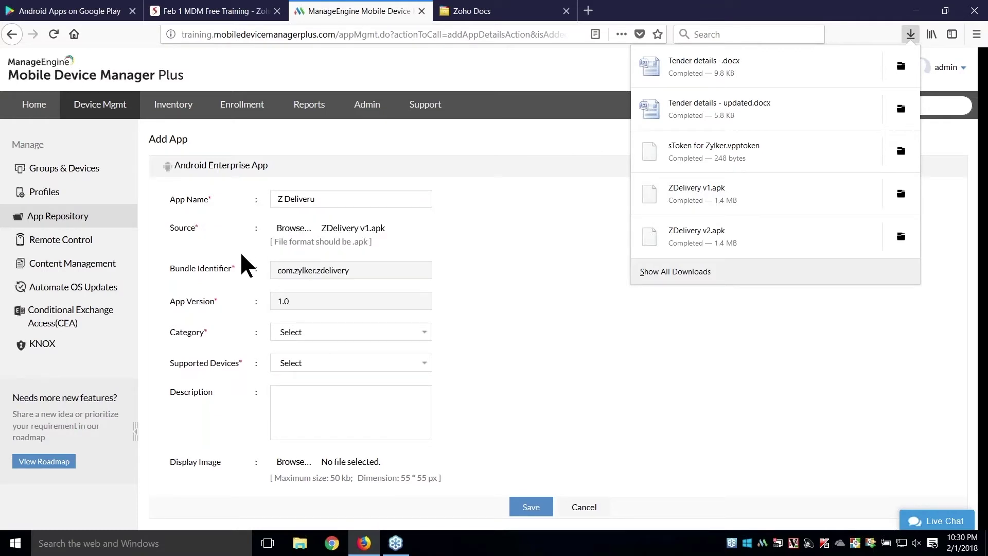
pyautogui.click(911, 36)
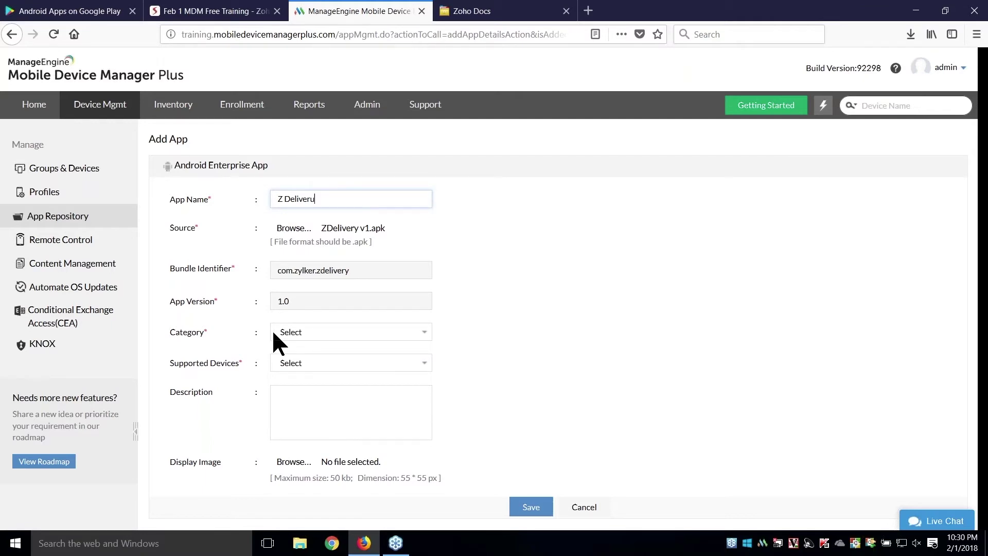
# - Set the app category to Productivity and supported devices to Smartphone, Tablet
pyautogui.click(291, 332)
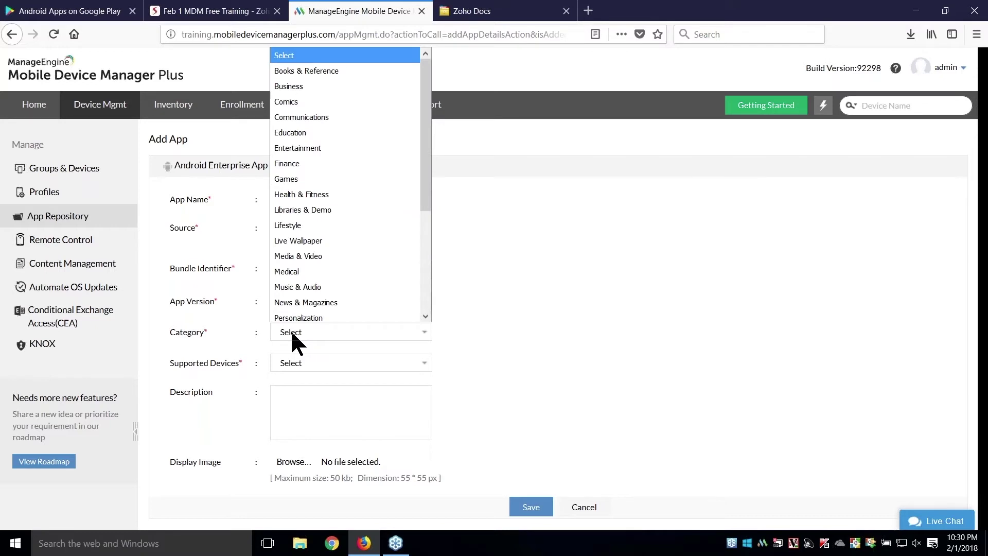
pyautogui.click(309, 315)
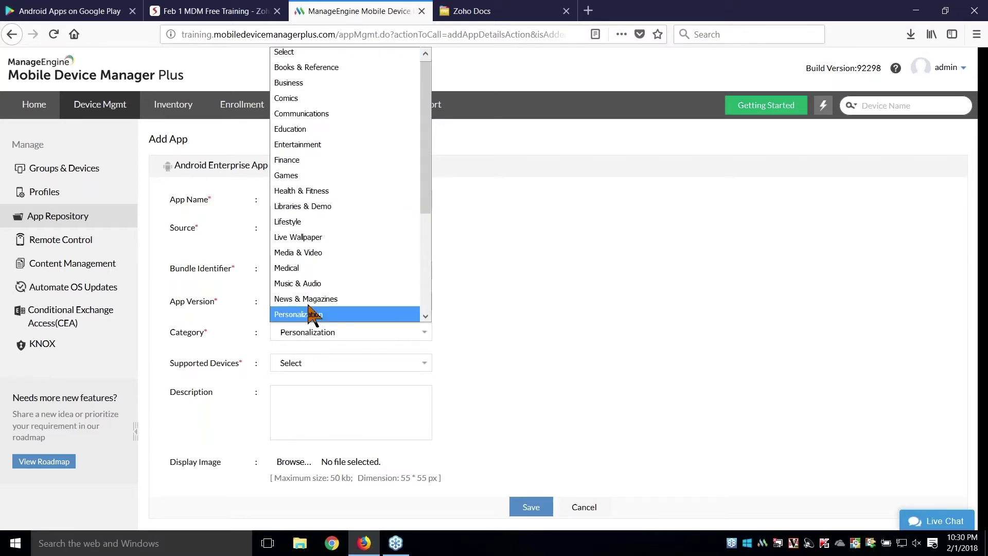
pyautogui.press('Down')
pyautogui.press('Down')
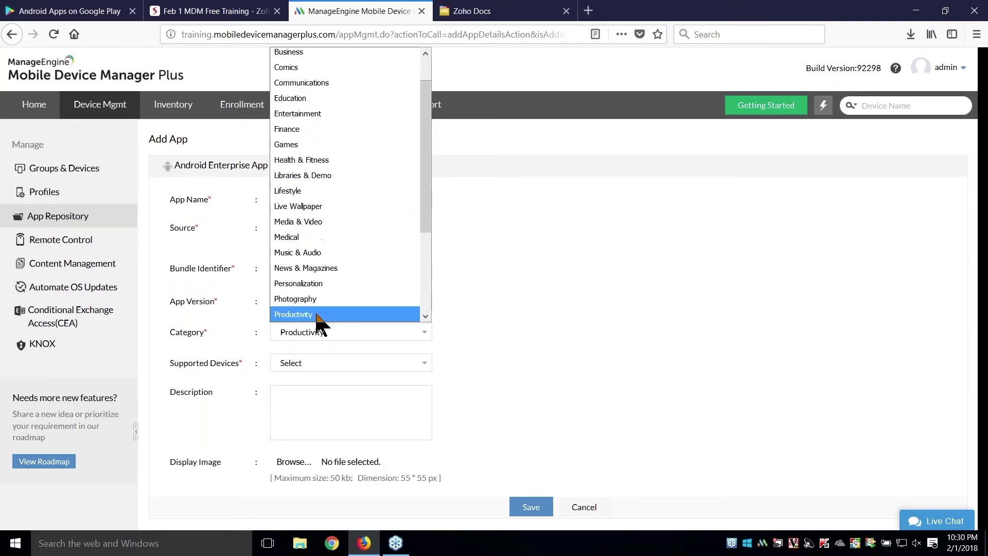
pyautogui.click(316, 314)
pyautogui.click(331, 362)
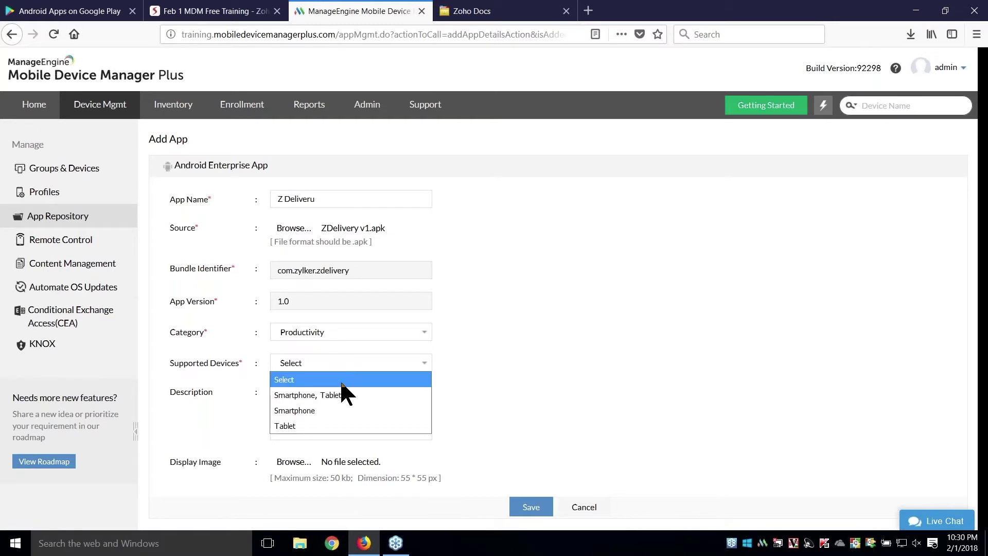
pyautogui.click(342, 397)
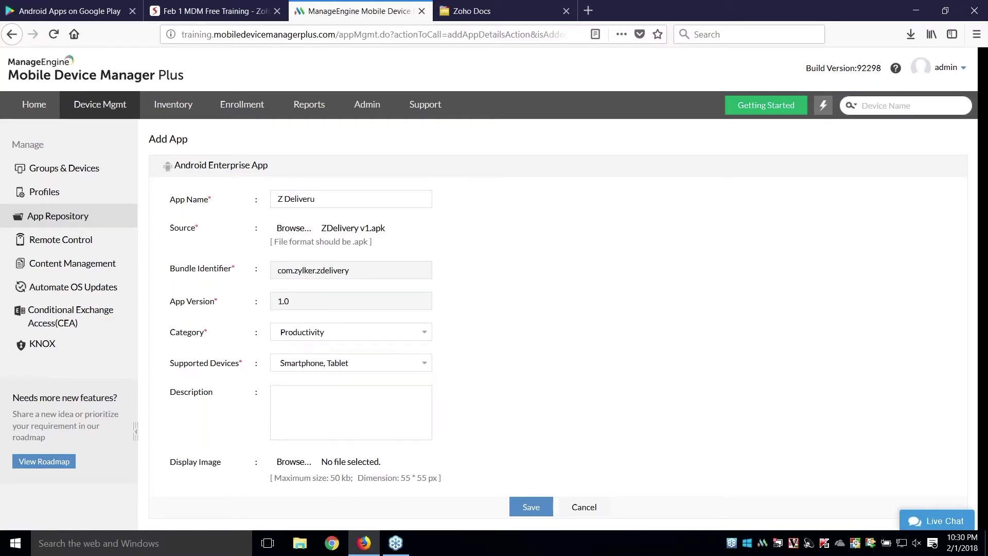
pyautogui.scroll(-1, 238, 457)
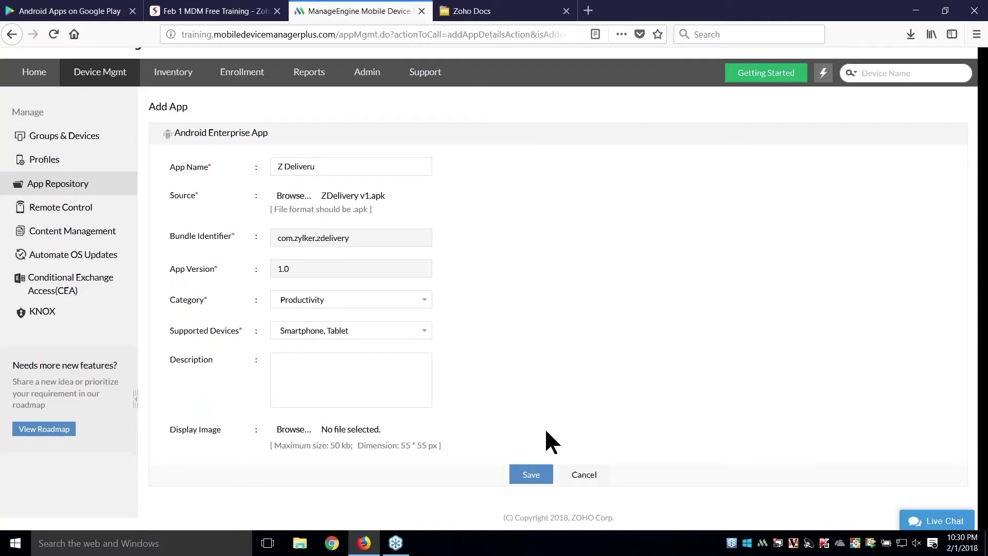
pyautogui.scroll(1, 530, 351)
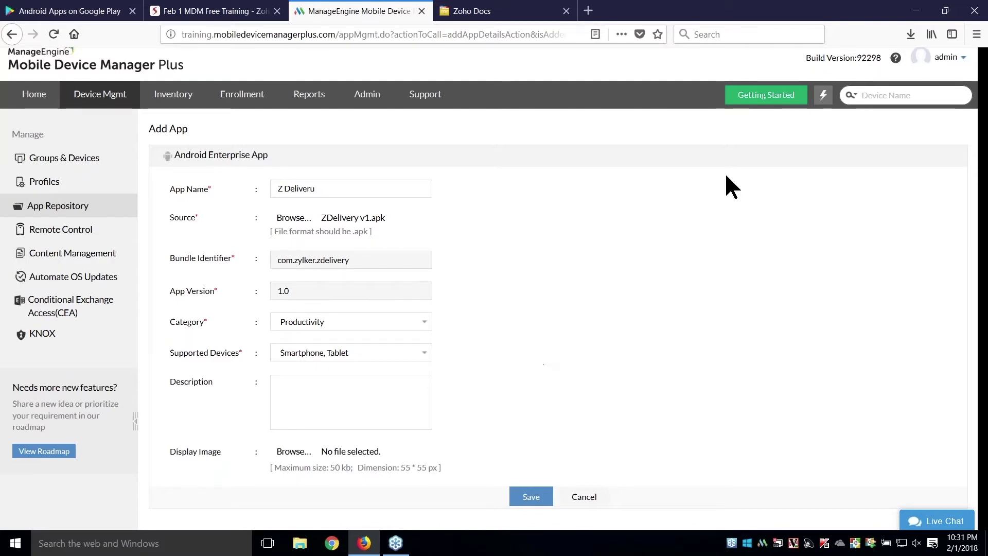
# - Replace the source file with ZDelivery v2.apk and save the app
pyautogui.click(910, 35)
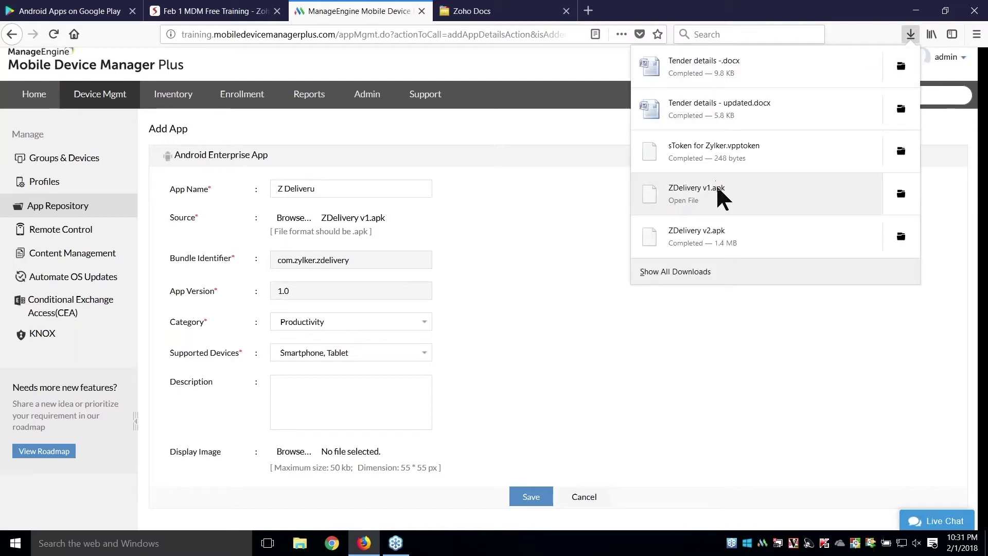
pyautogui.moveTo(722, 219); pyautogui.dragTo(294, 219)
pyautogui.click(507, 248)
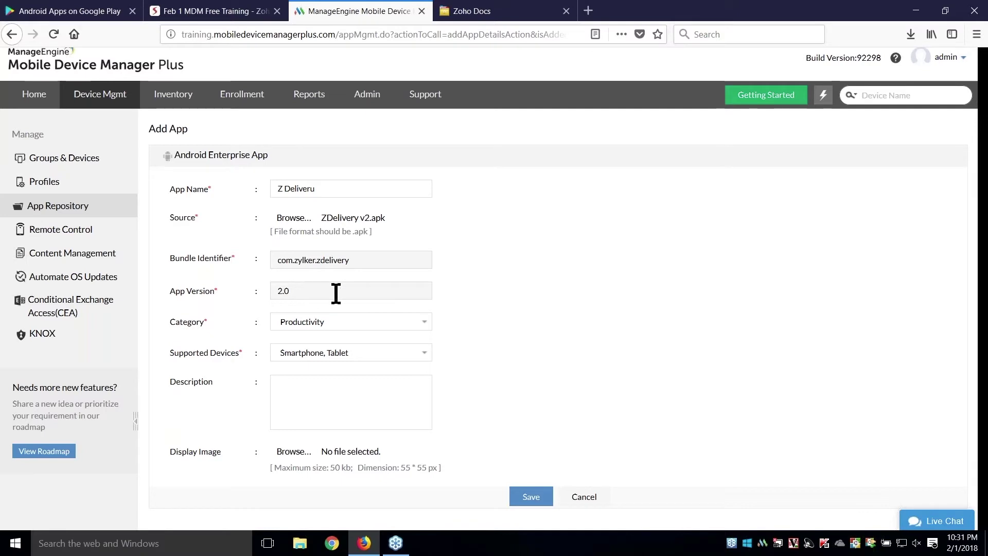
pyautogui.scroll(-1, 511, 309)
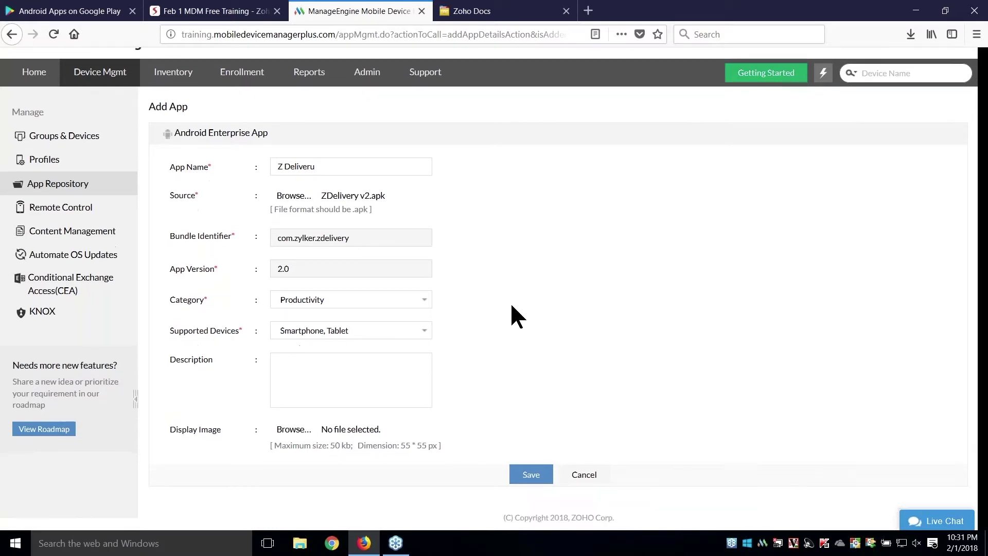
pyautogui.click(530, 472)
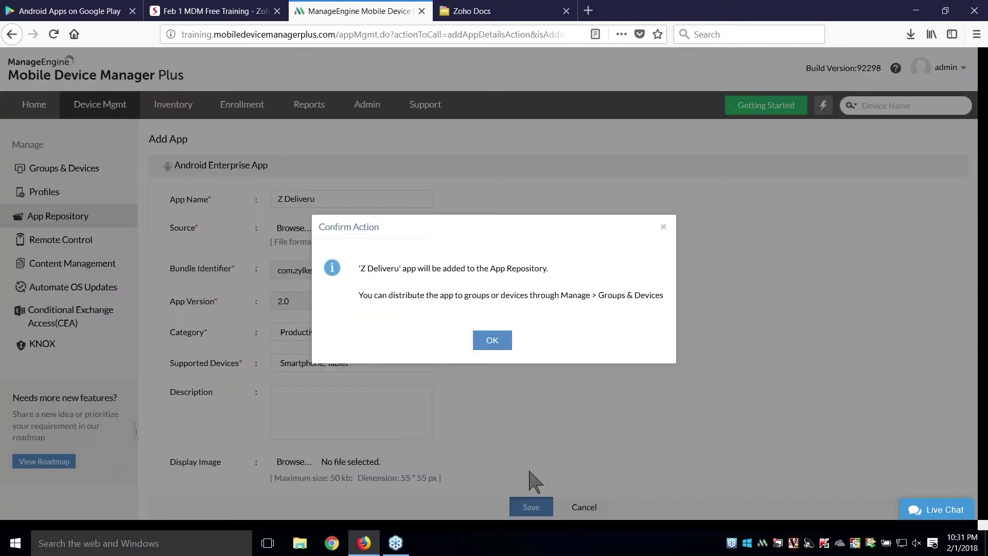
# - Confirm adding Z Deliveru to the App Repository, then advance the training deck one slide
pyautogui.click(492, 341)
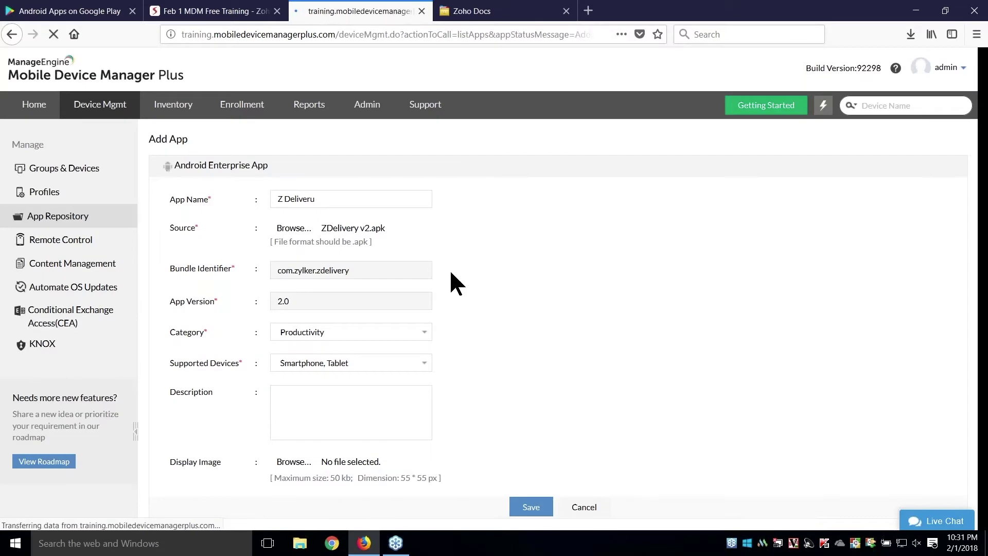
pyautogui.click(238, 15)
pyautogui.press('Right')
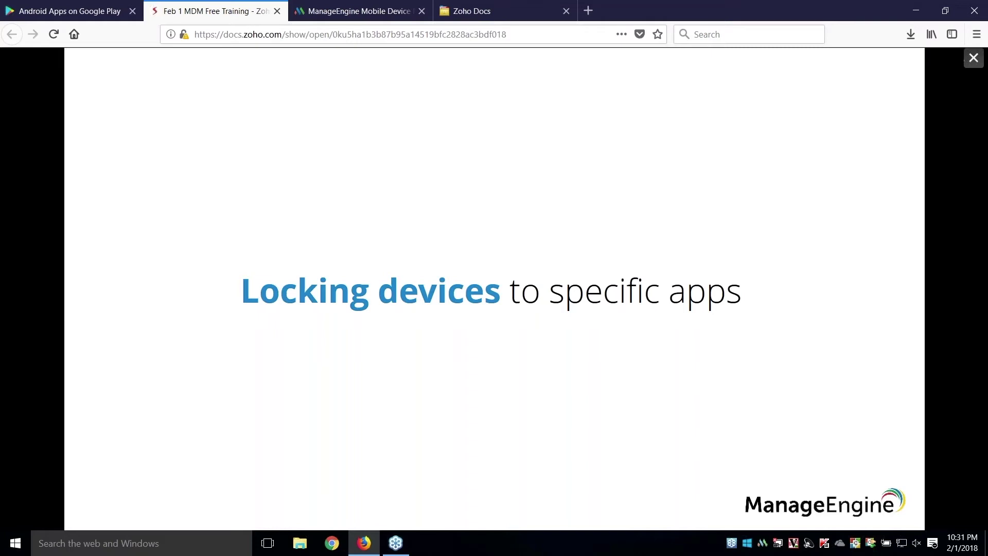
# - Step through the Kiosk slide and its bullets to the logistics Scenario slide
pyautogui.press('Right')
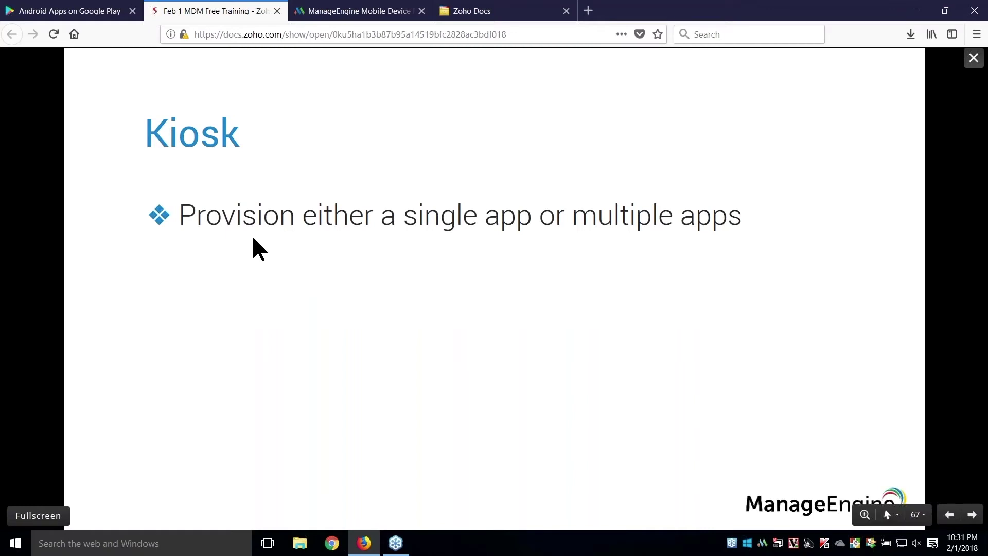
pyautogui.press('Right')
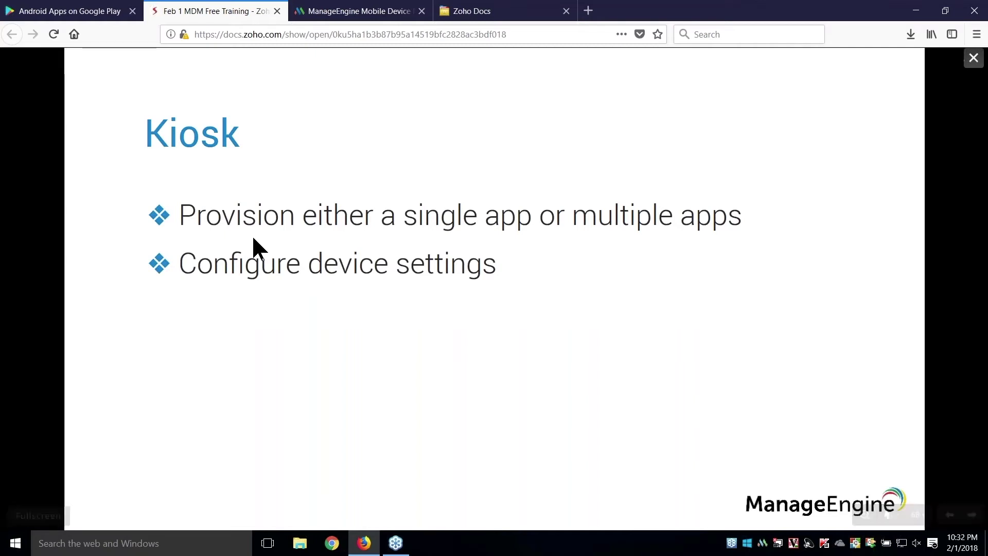
pyautogui.press('Right')
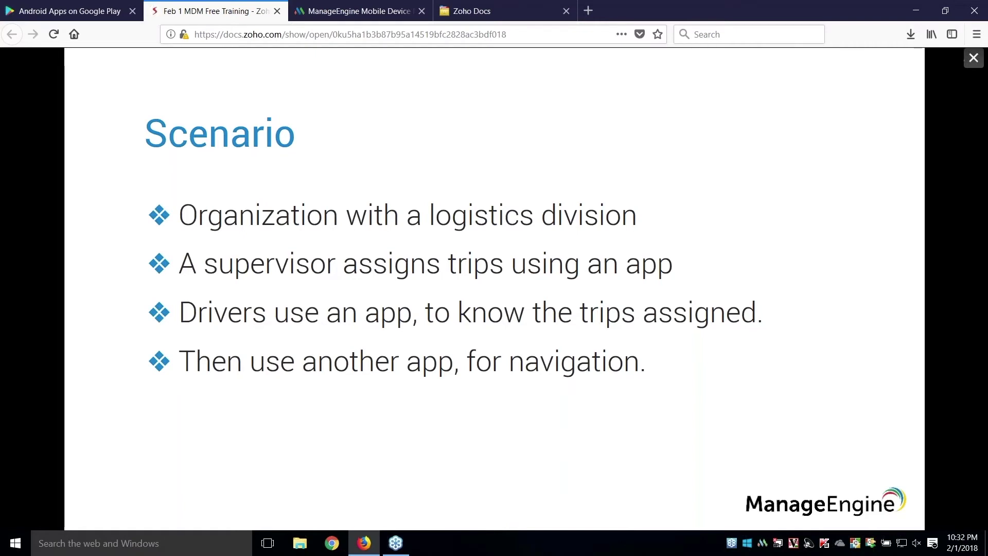
# - Start creating a new Android configuration profile
pyautogui.click(341, 12)
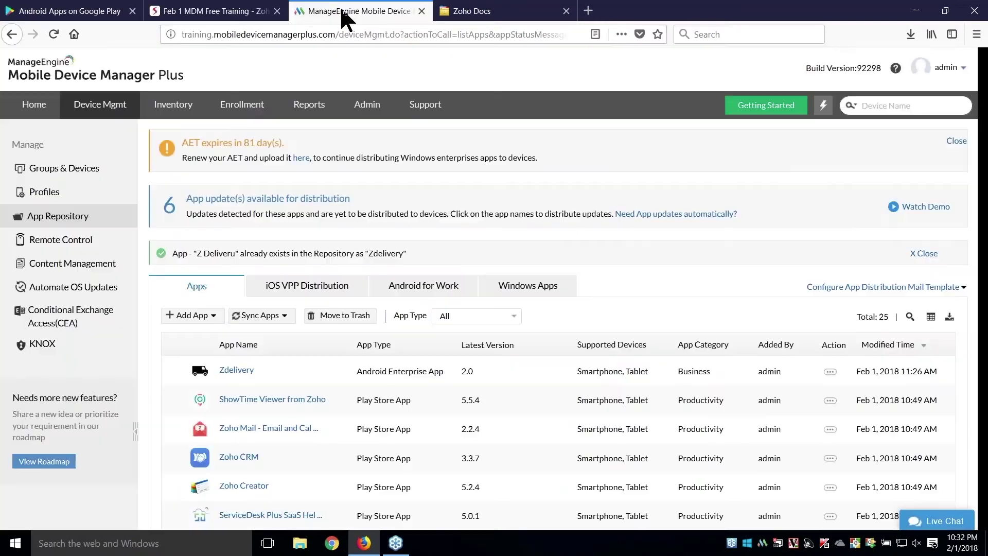
pyautogui.click(97, 192)
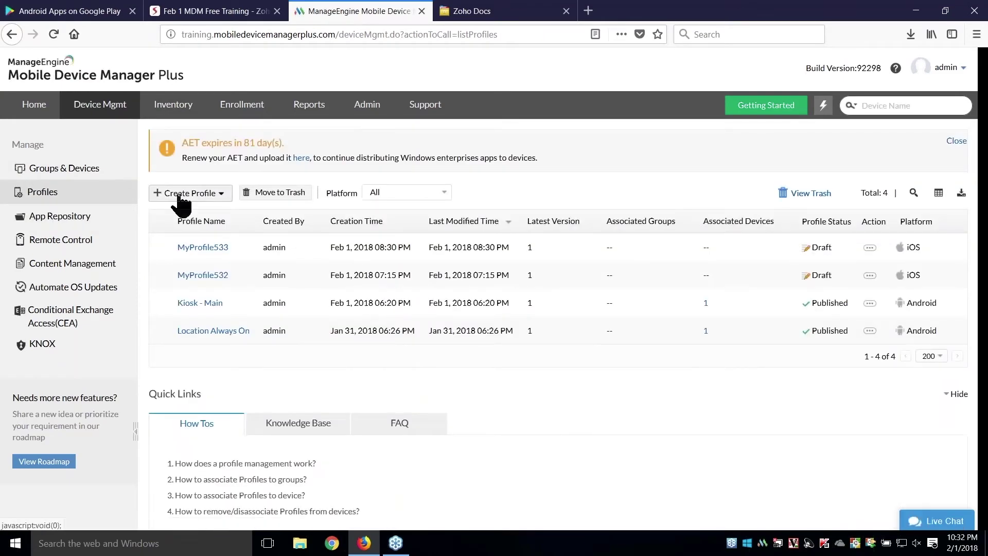
pyautogui.click(180, 194)
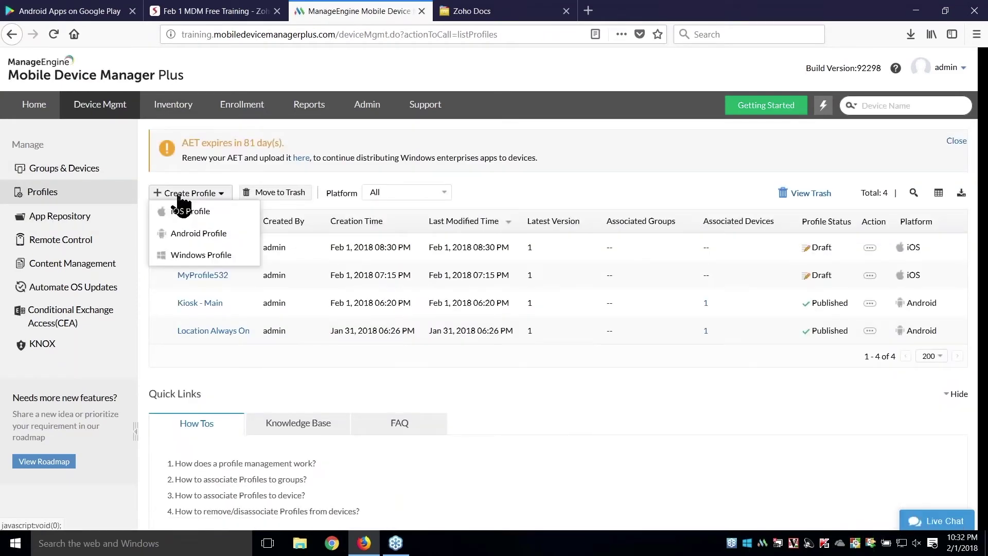
pyautogui.click(208, 233)
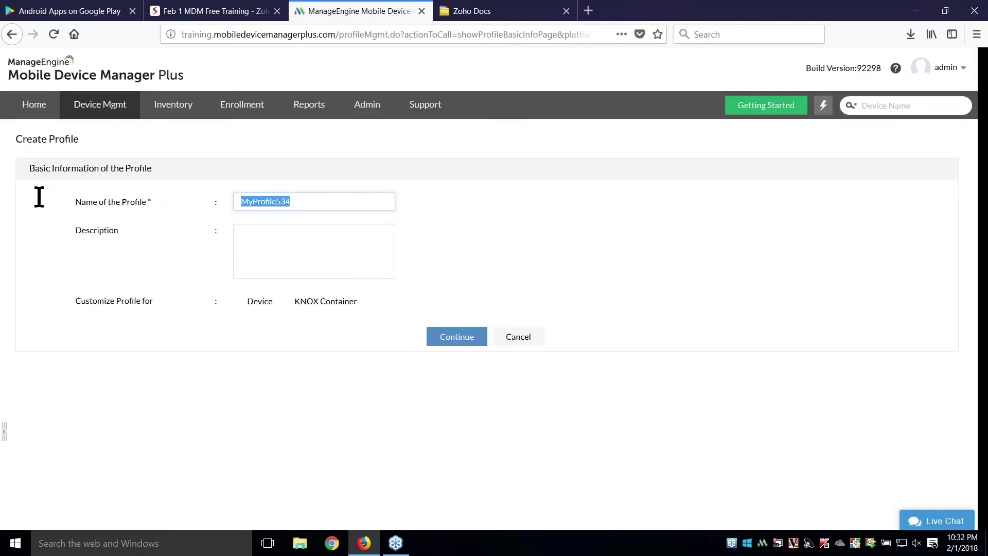
# - Name the profile Kiosk123, after Kiosk and Kiosk1 are rejected as duplicates
pyautogui.write('Kio')
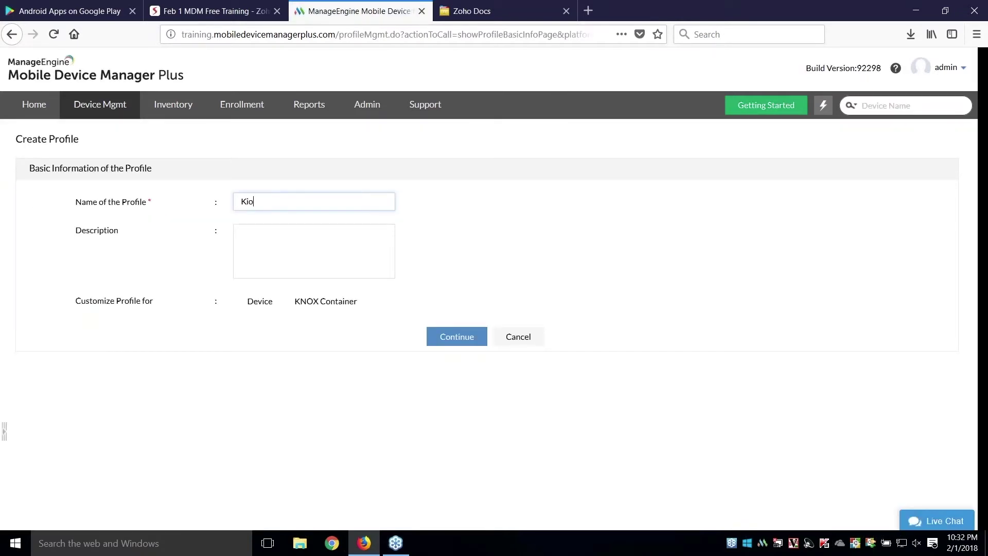
pyautogui.write('sk')
pyautogui.click(449, 340)
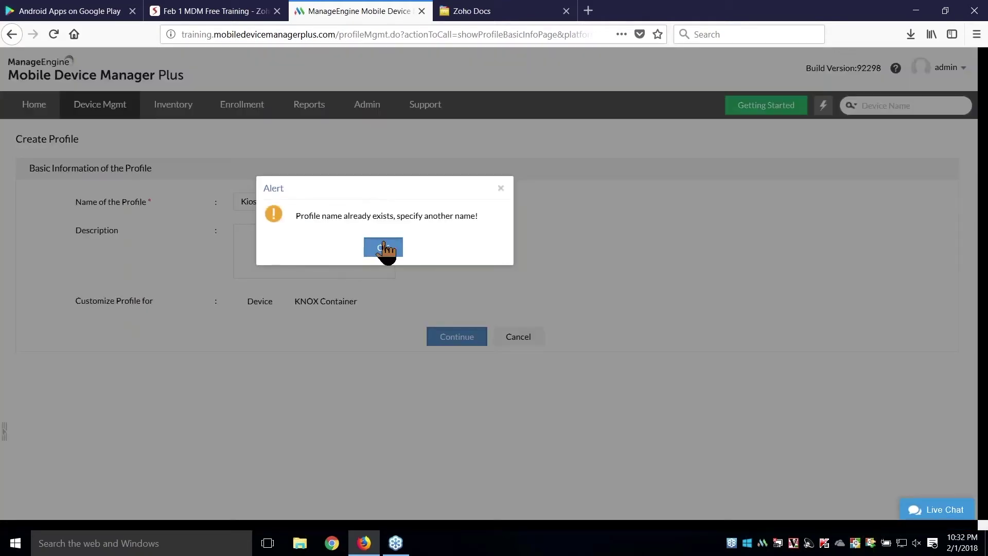
pyautogui.click(385, 248)
pyautogui.click(386, 202)
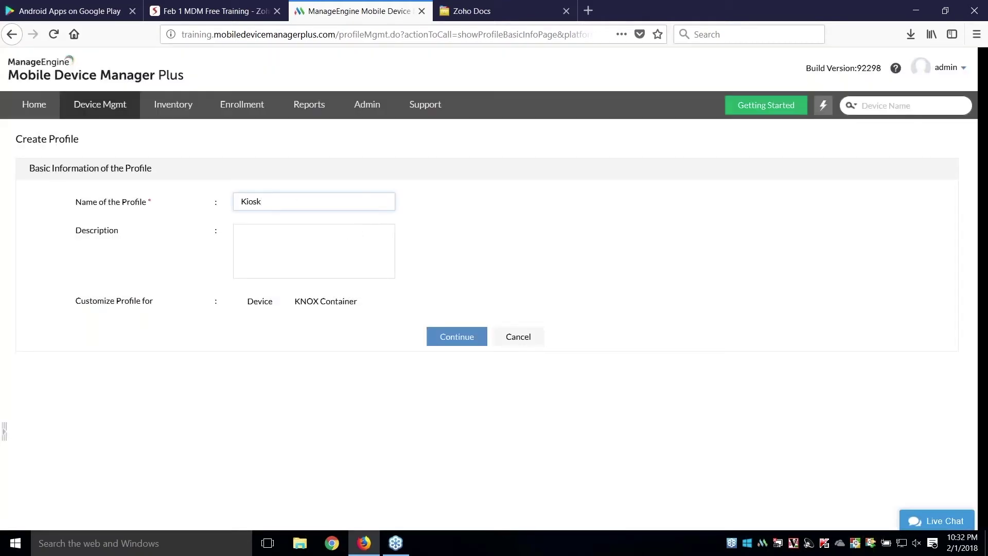
pyautogui.write('1')
pyautogui.click(452, 340)
pyautogui.click(383, 247)
pyautogui.click(328, 202)
pyautogui.write('23')
pyautogui.click(455, 342)
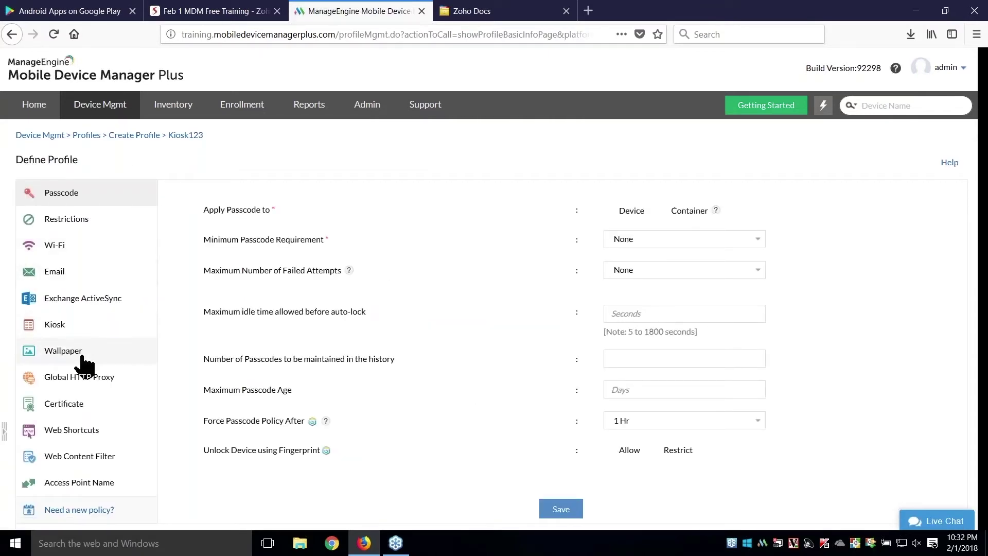
# - Add a Kiosk policy with Z Delivery as the only allowed app
pyautogui.scroll(-3, 83, 359)
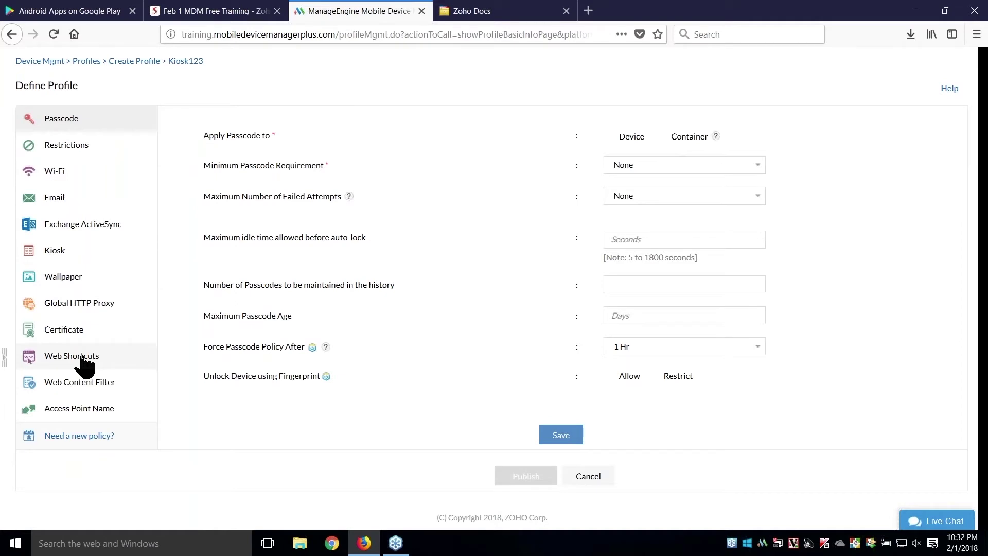
pyautogui.click(77, 253)
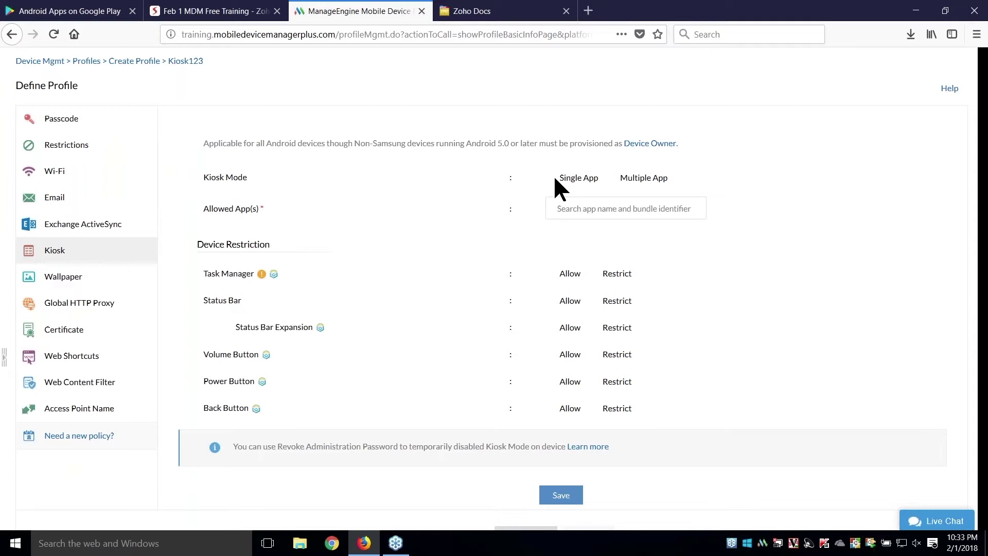
pyautogui.click(574, 215)
pyautogui.write('z ')
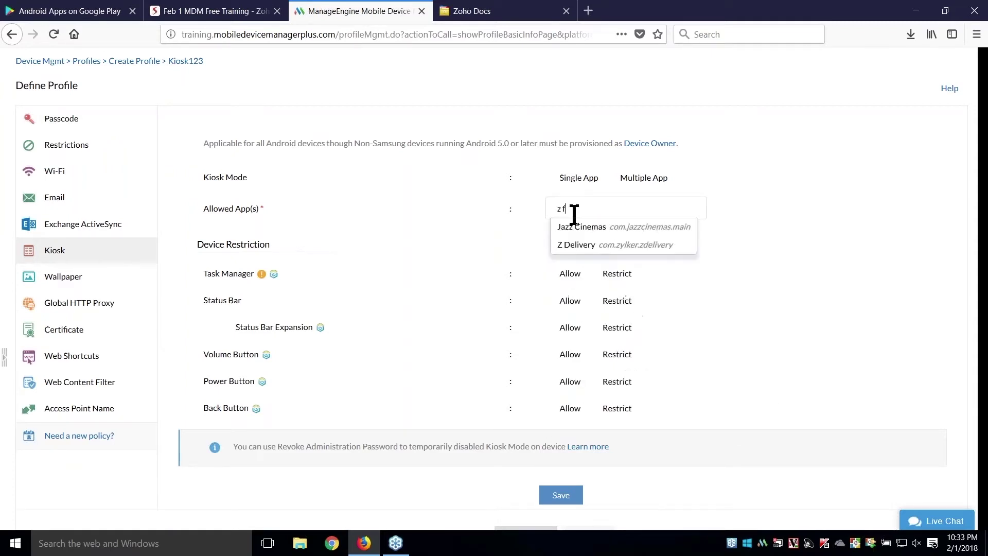
pyautogui.write('d')
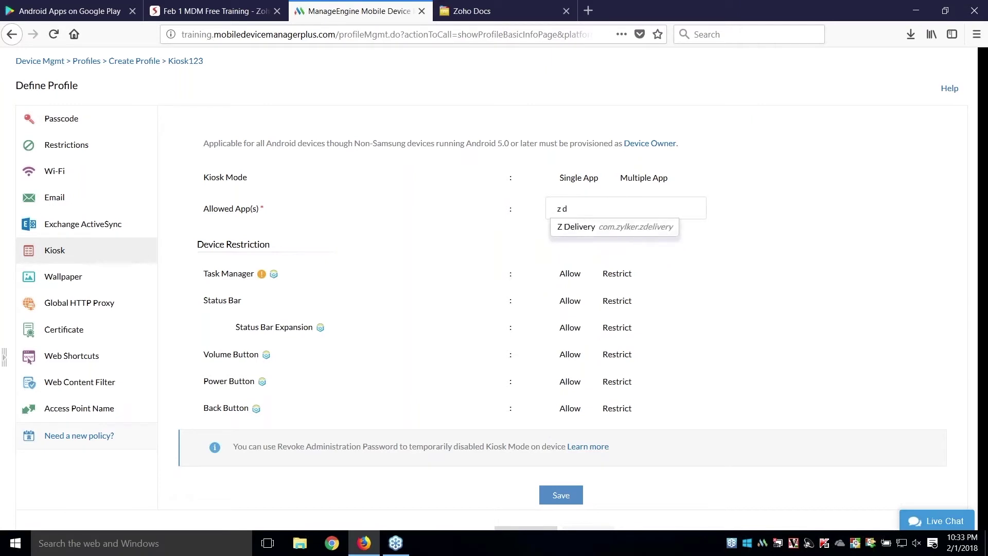
pyautogui.click(580, 223)
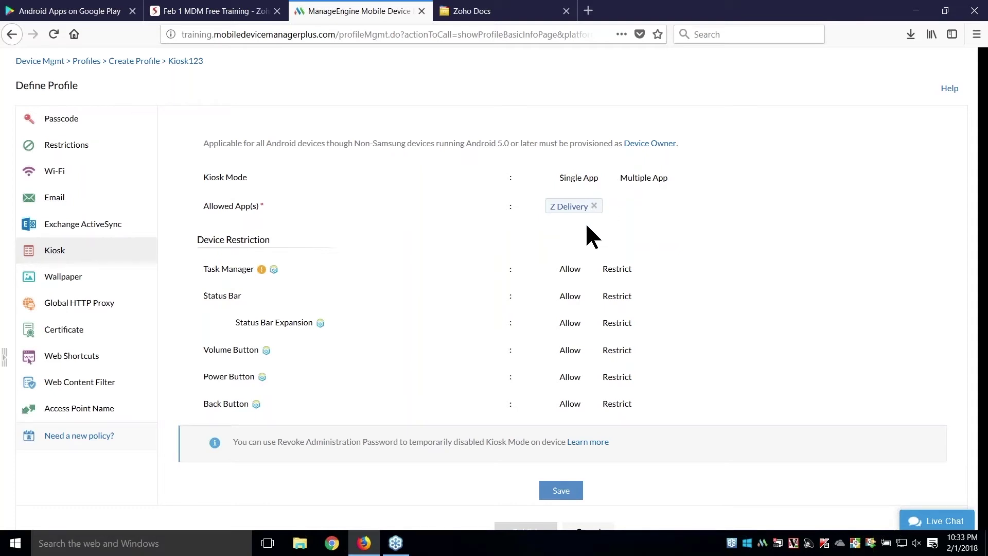
# - Save the kiosk policy and publish the Kiosk123 profile
pyautogui.scroll(-1, 520, 271)
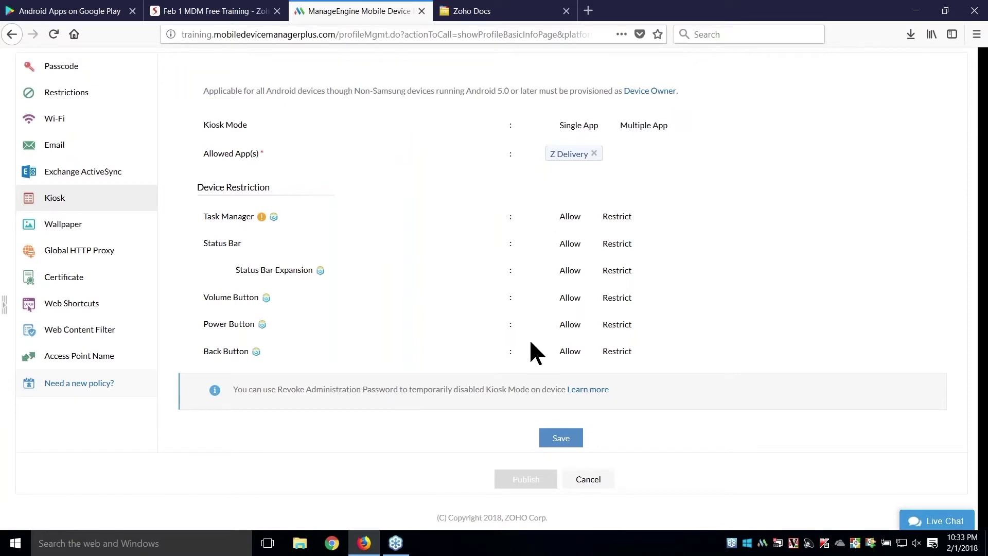
pyautogui.click(566, 438)
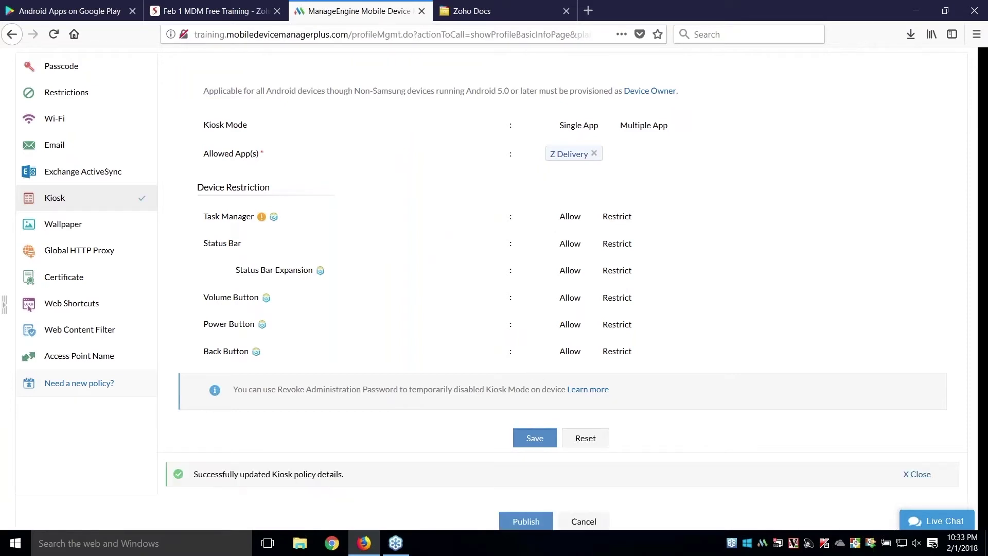
pyautogui.click(534, 518)
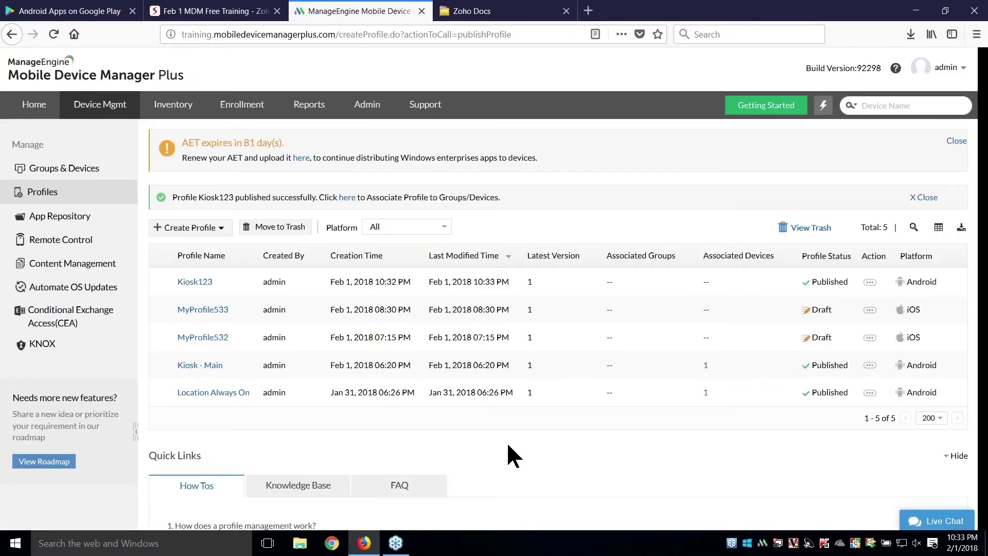
# - Associate the Kiosk123 profile with the Drivers group
pyautogui.click(349, 198)
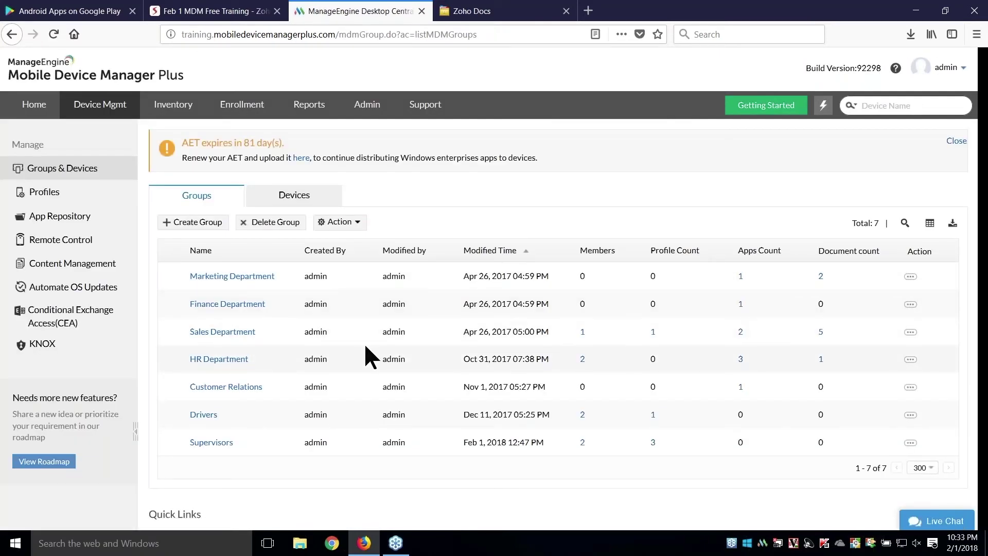
pyautogui.click(909, 418)
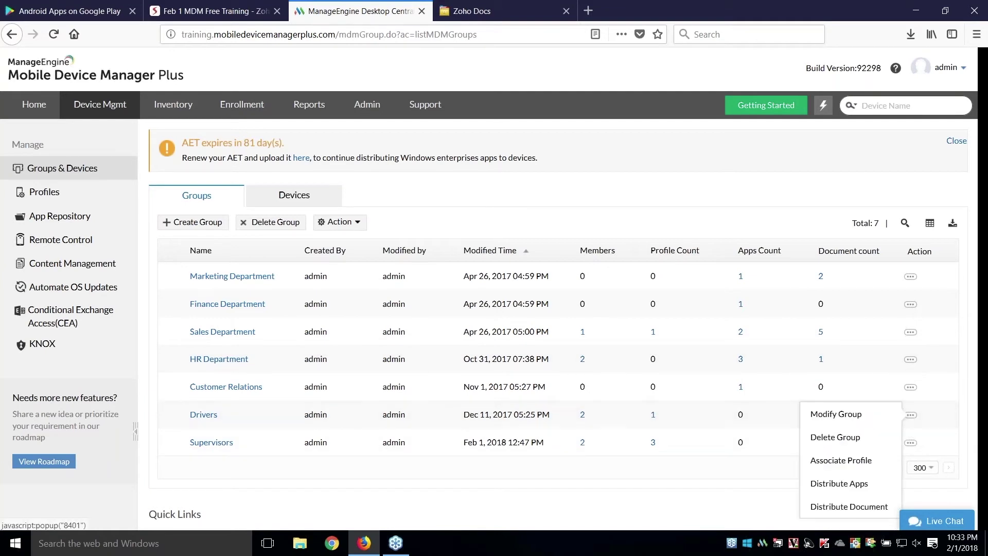
pyautogui.click(859, 463)
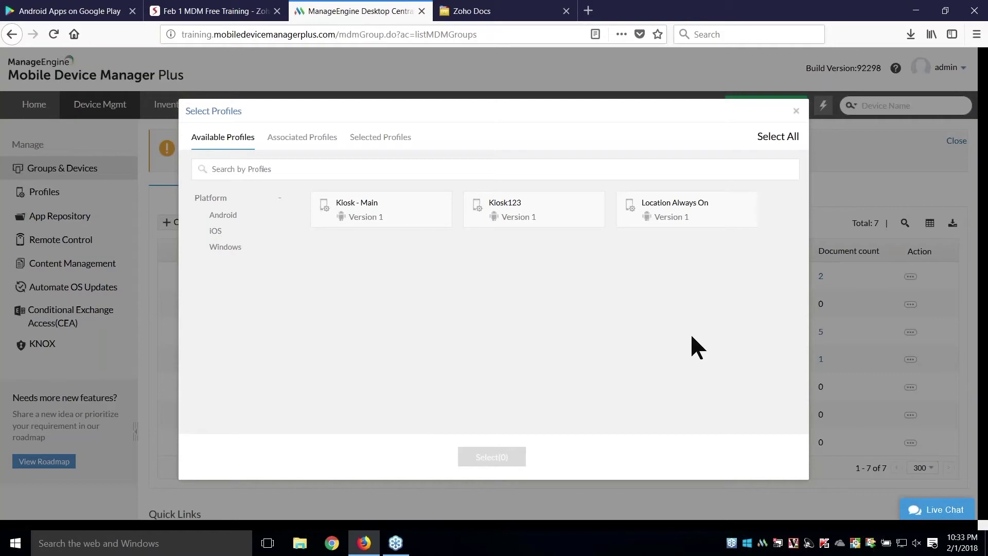
pyautogui.click(596, 221)
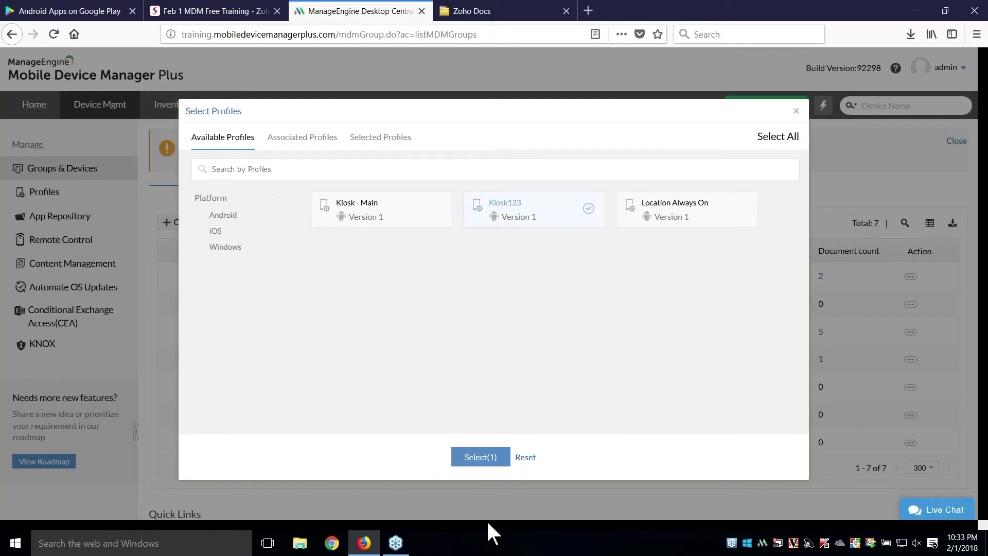
pyautogui.click(480, 457)
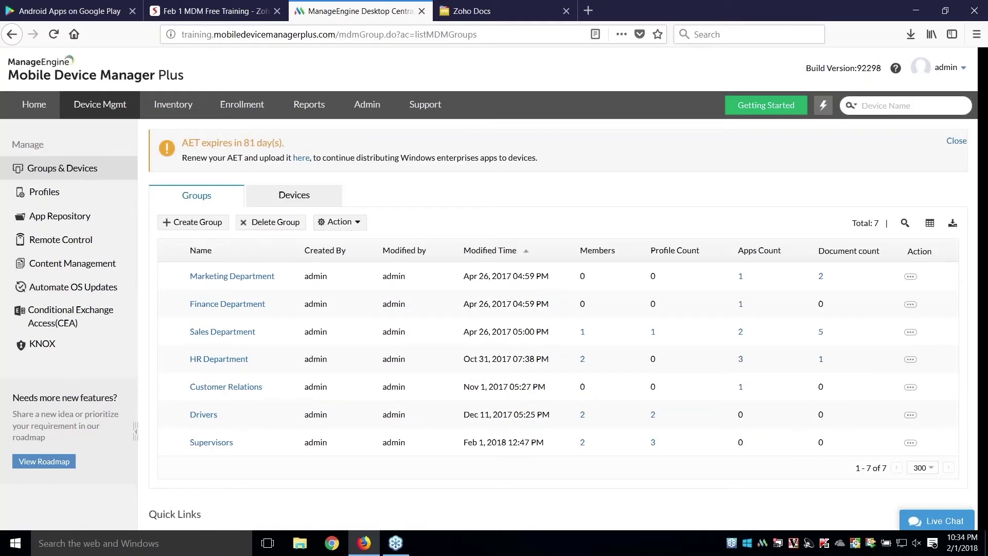
# - Step the training deck past the supervisor and driver device slides to Remote location and troubleshoot
pyautogui.click(215, 11)
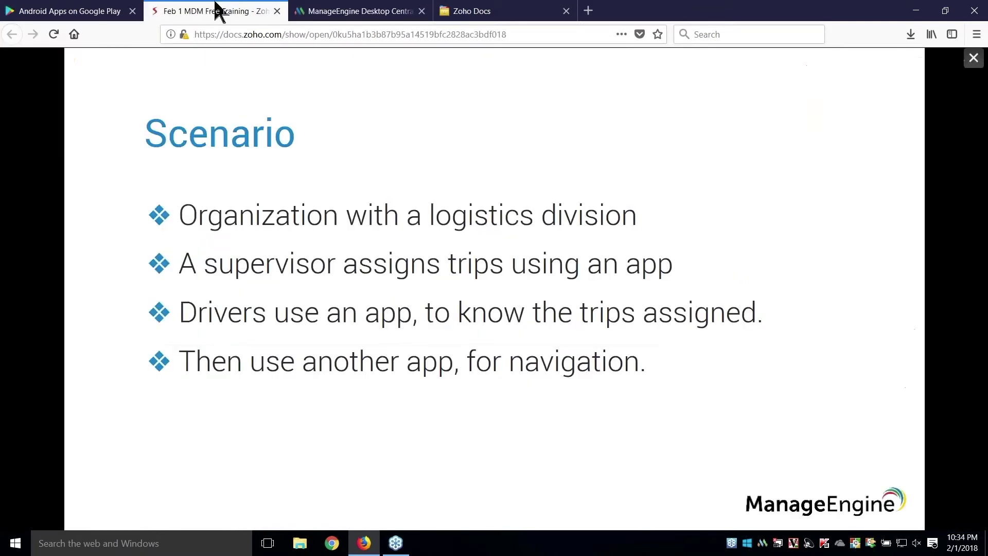
pyautogui.press('Right')
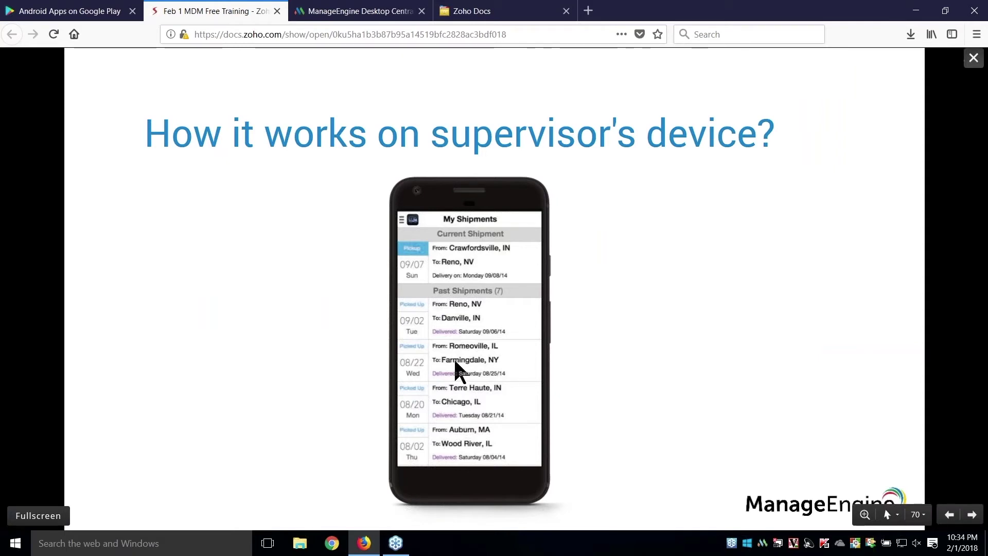
pyautogui.click(455, 362)
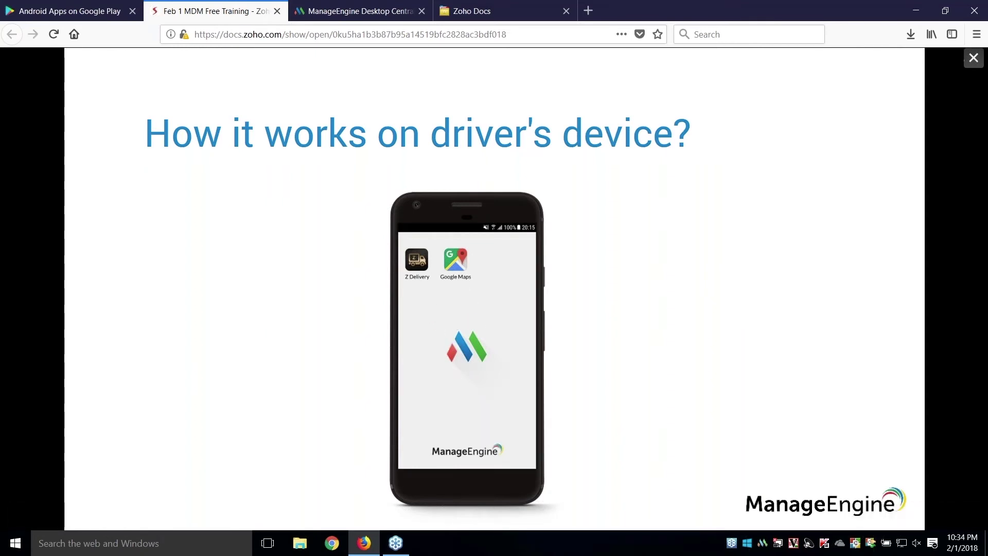
pyautogui.press('Right')
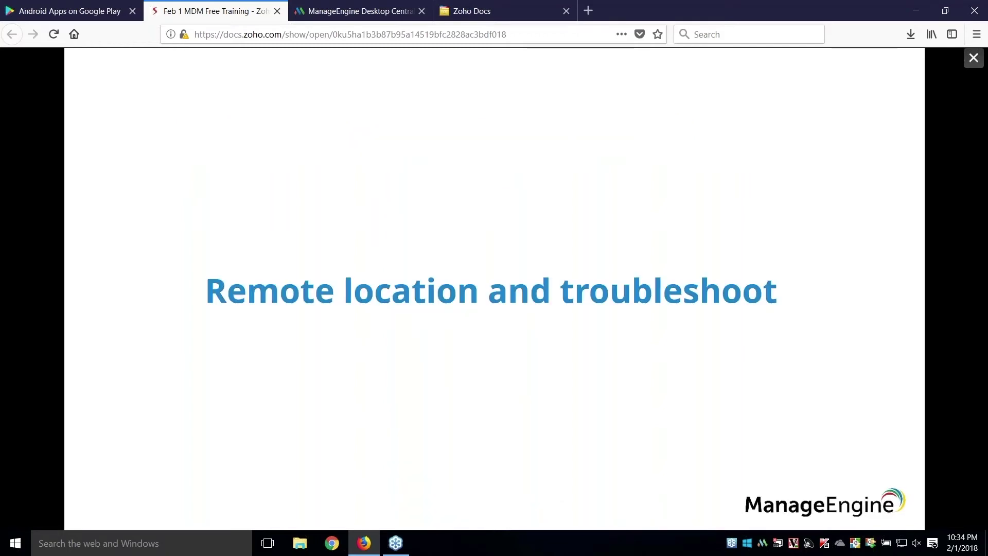
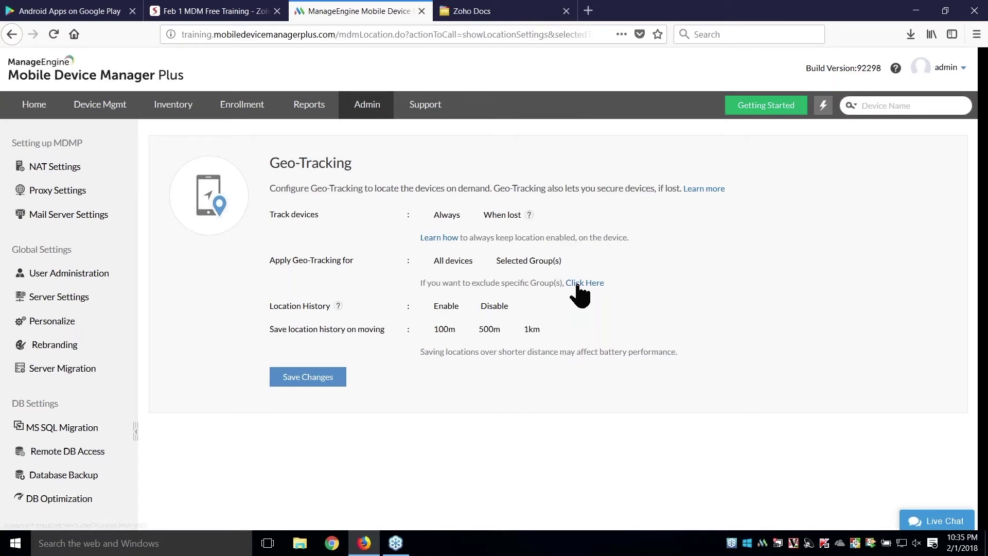
# - Reveal the empty excluded-groups field and save the Geo-Tracking settings
pyautogui.click(579, 284)
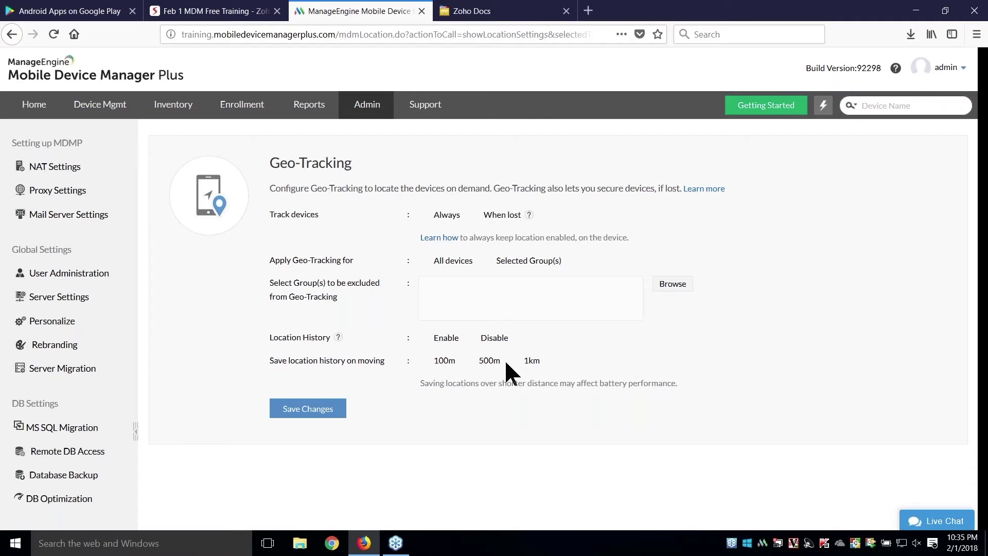
pyautogui.click(322, 412)
pyautogui.click(173, 116)
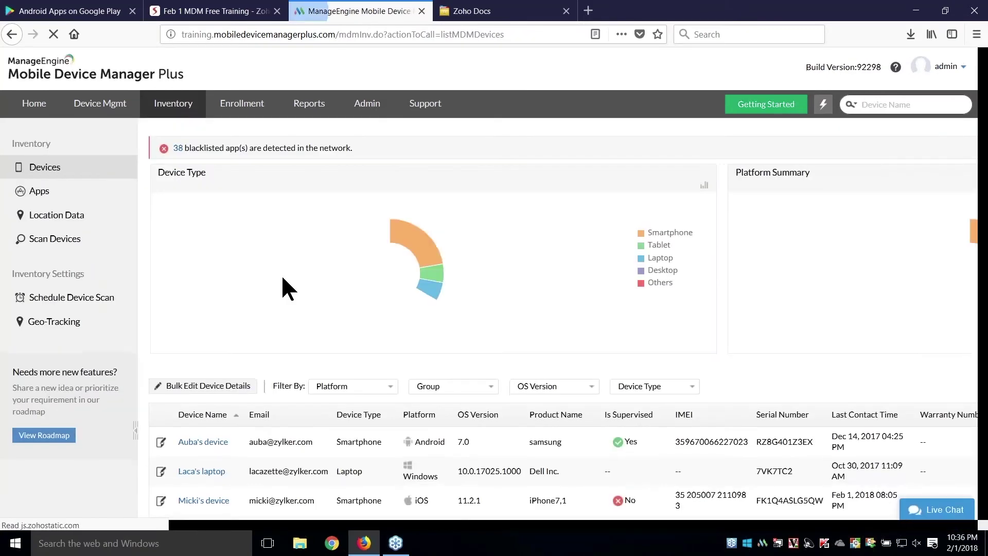
# - Open the S7 device's Geo-Tracking location history and review the Jan 30 entries
pyautogui.scroll(-5, 282, 278)
pyautogui.click(217, 353)
pyautogui.click(574, 221)
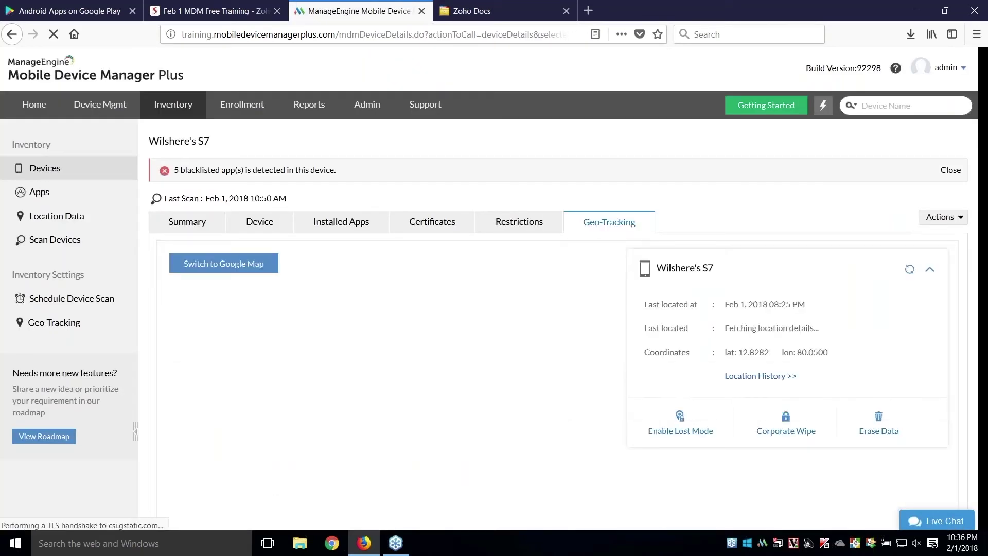
pyautogui.click(746, 376)
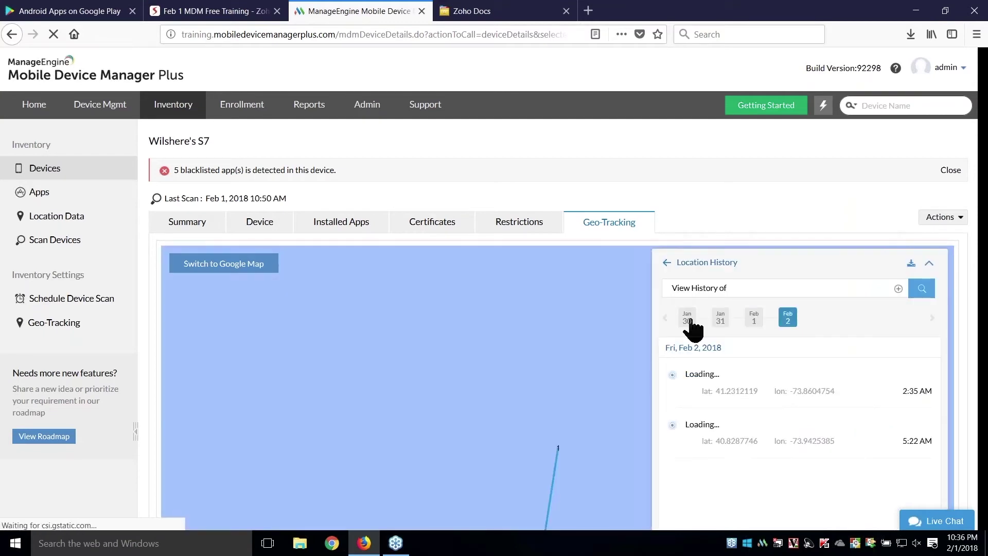
pyautogui.click(688, 321)
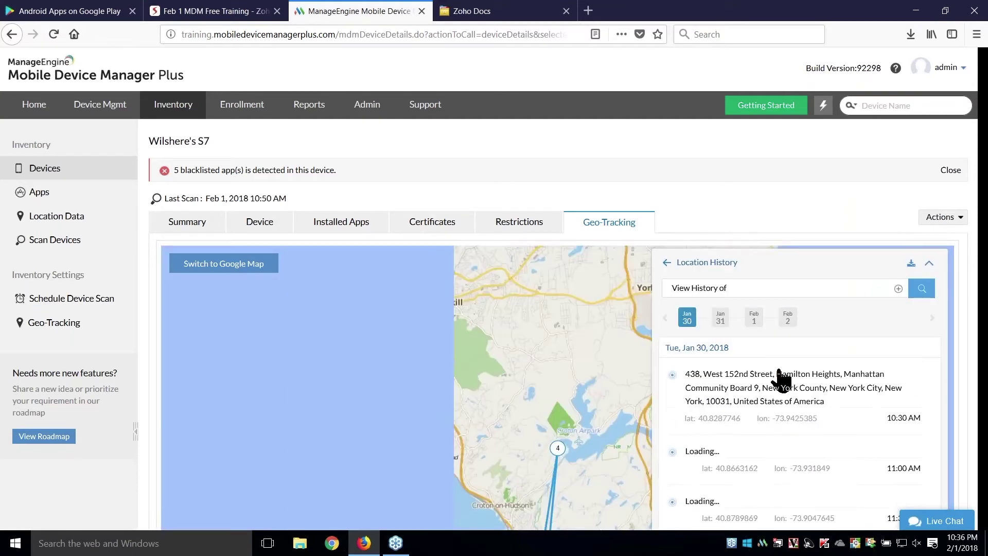
pyautogui.scroll(-2, 762, 414)
pyautogui.scroll(-2, 762, 414)
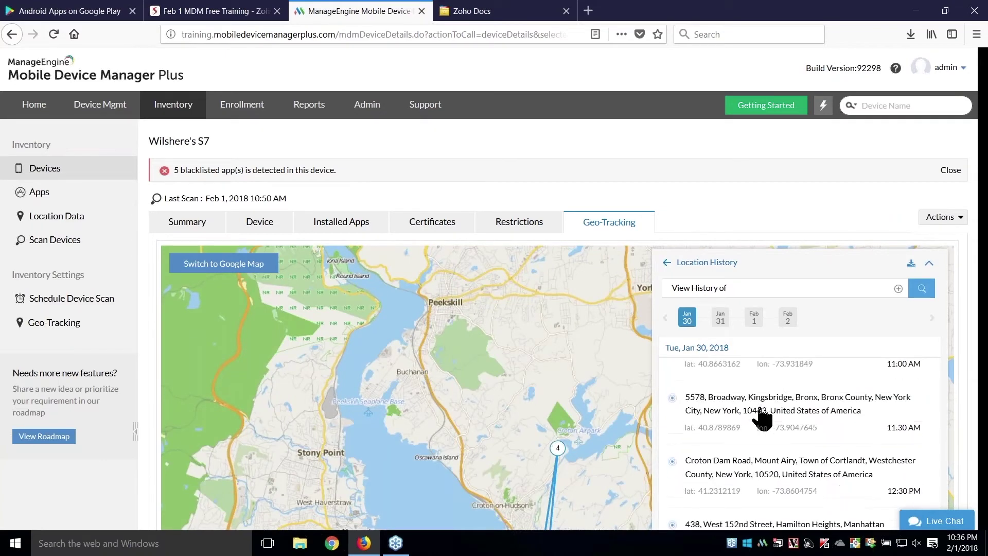
pyautogui.scroll(4, 761, 414)
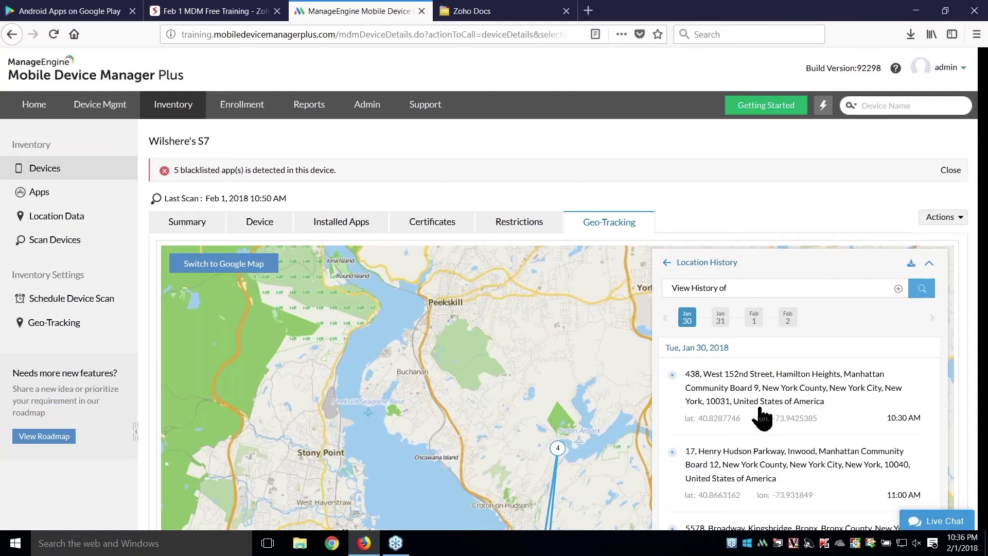
# - Filter the location history from 30-Jan-2018 to 31-Jan-2018 and load the results
pyautogui.click(898, 290)
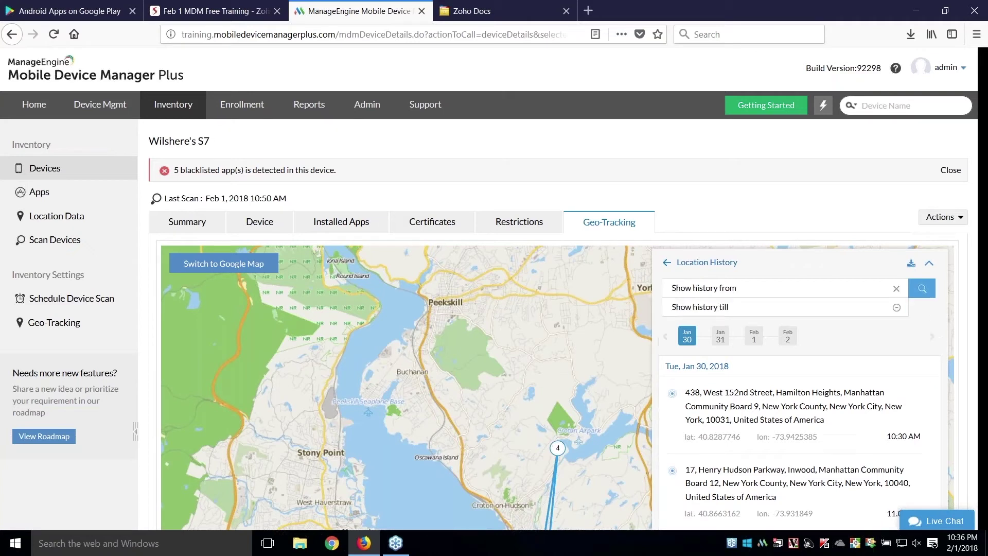
pyautogui.click(749, 288)
pyautogui.click(708, 319)
pyautogui.click(709, 317)
pyautogui.click(713, 353)
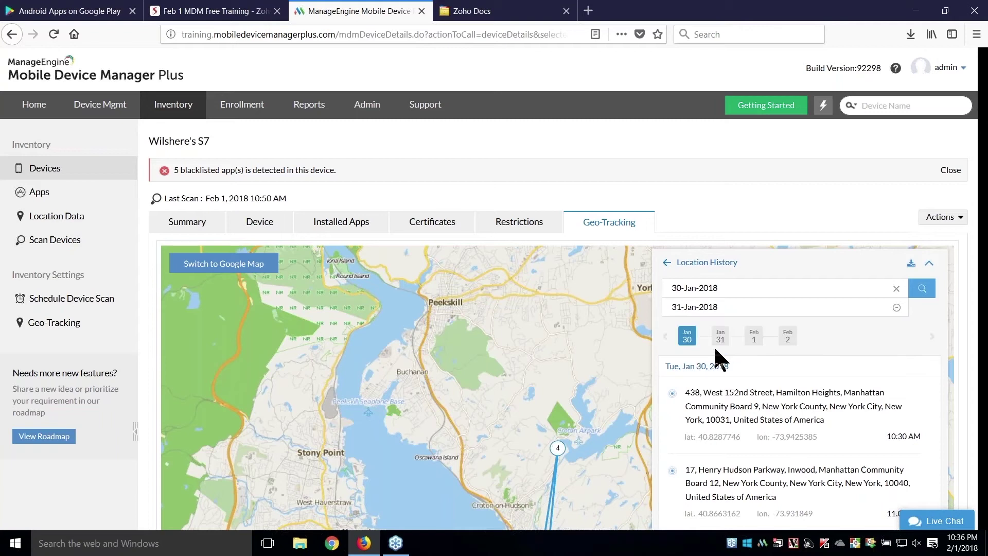
pyautogui.click(921, 289)
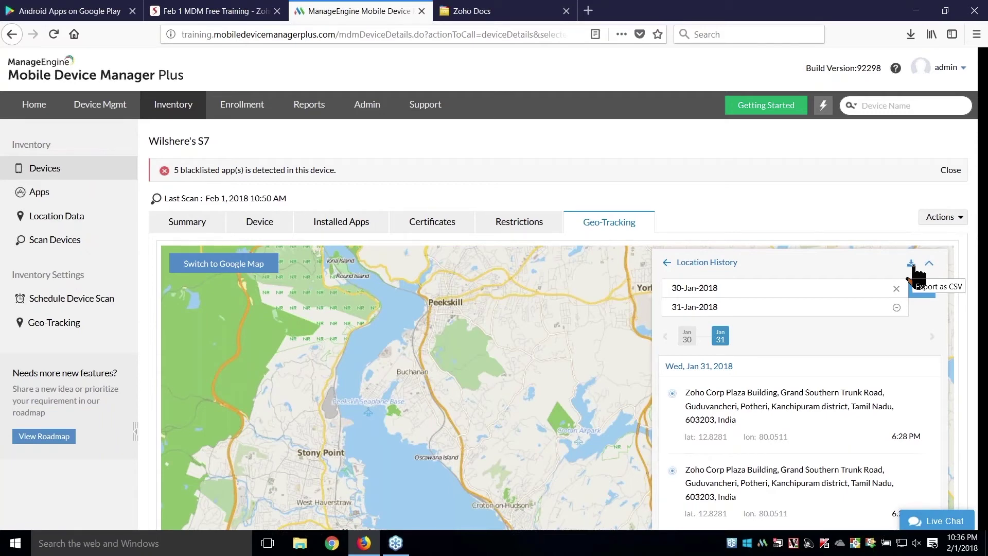
pyautogui.click(215, 9)
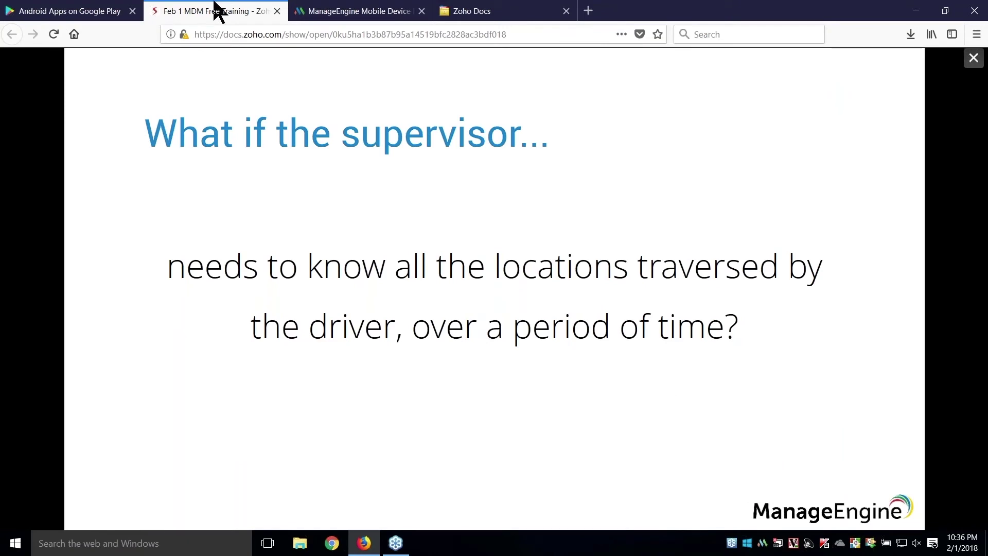
# - Advance the slideshow to the device-issue slide, then return to the MDM tab
pyautogui.press('Right')
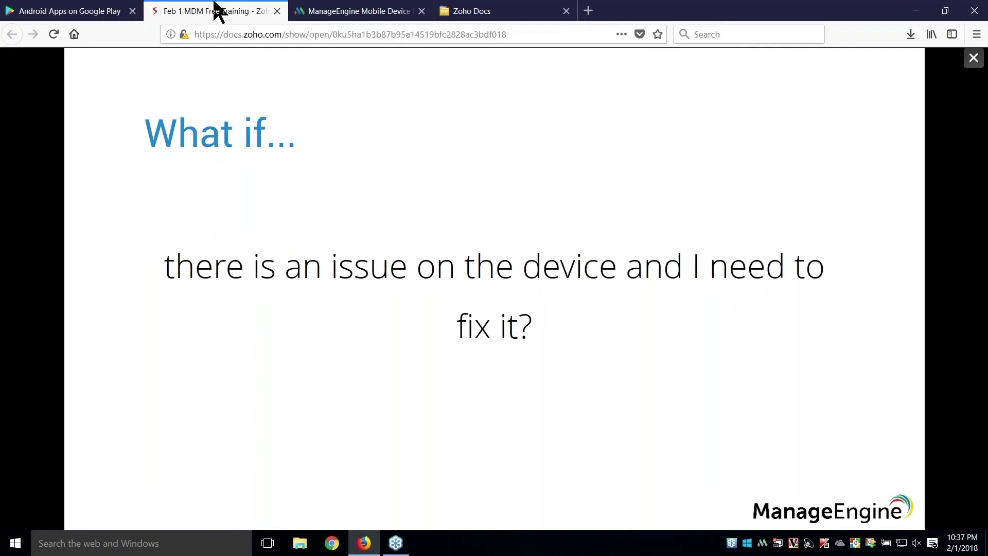
pyautogui.click(297, 11)
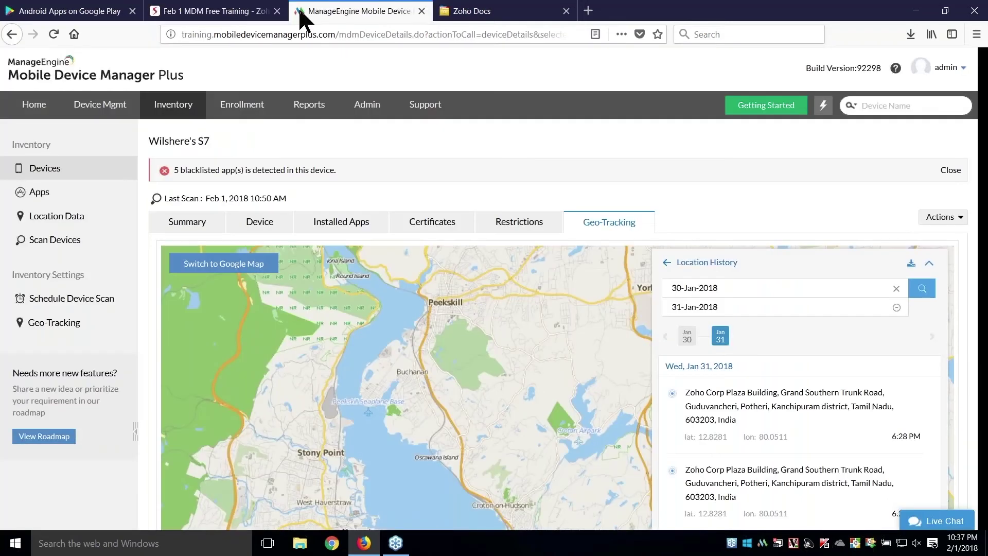
# - Start a Remote Control session with the S7 device and maximize the viewer window
pyautogui.click(102, 111)
pyautogui.click(95, 238)
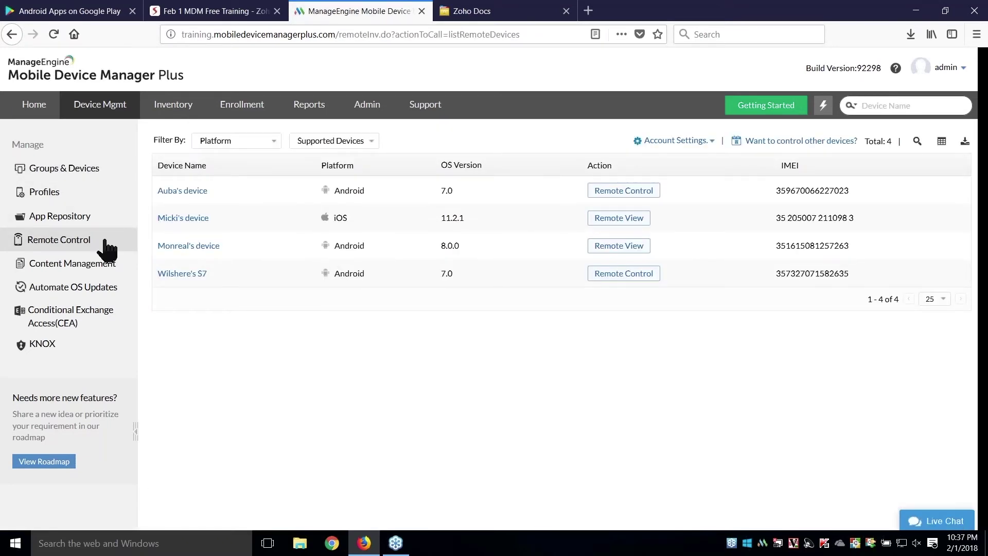
pyautogui.click(611, 281)
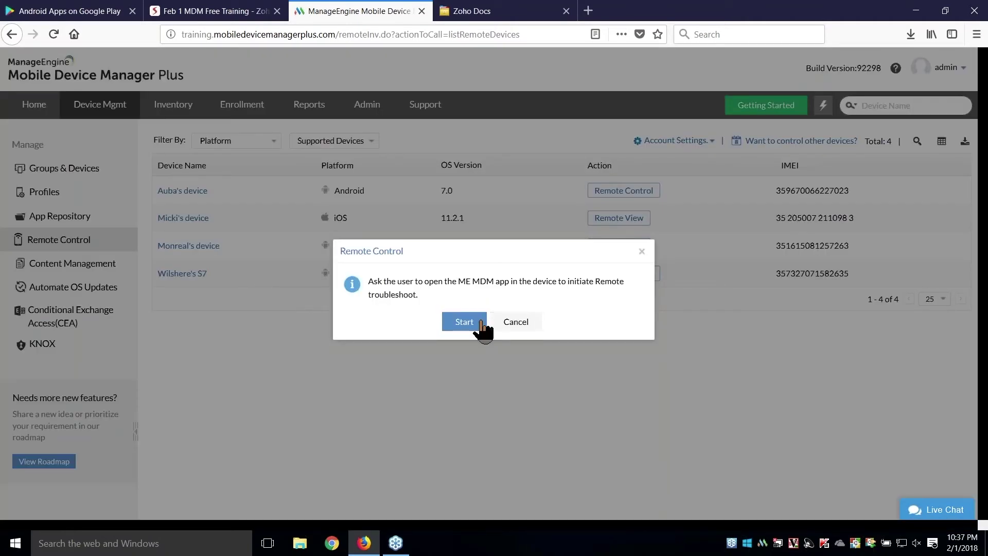
pyautogui.click(474, 323)
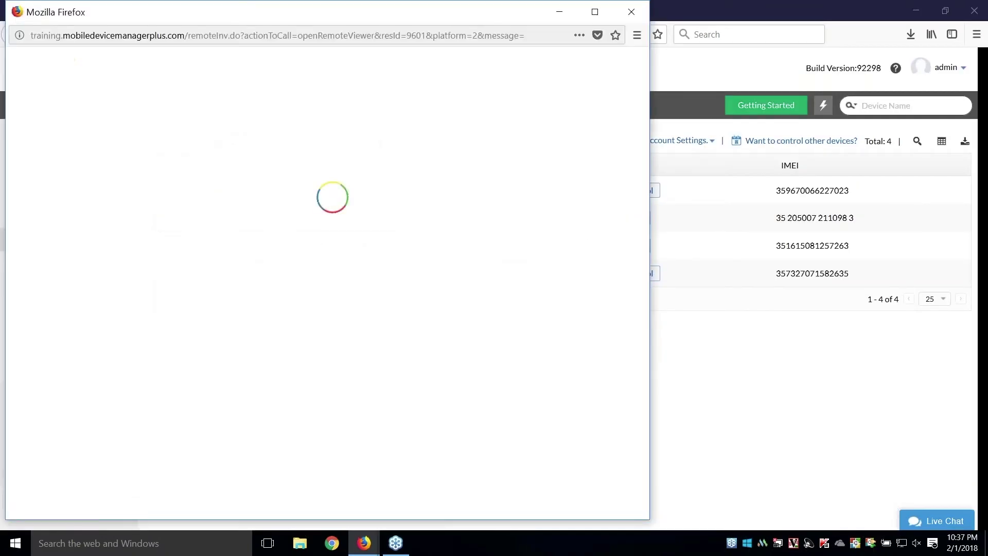
pyautogui.click(587, 11)
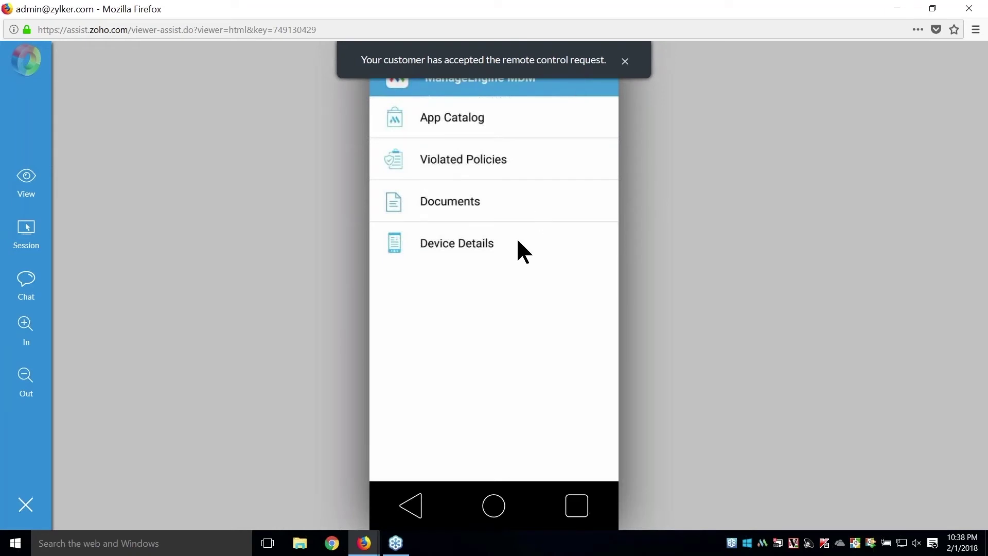
# - Send the remote phone back to its kiosk home screen
pyautogui.click(494, 506)
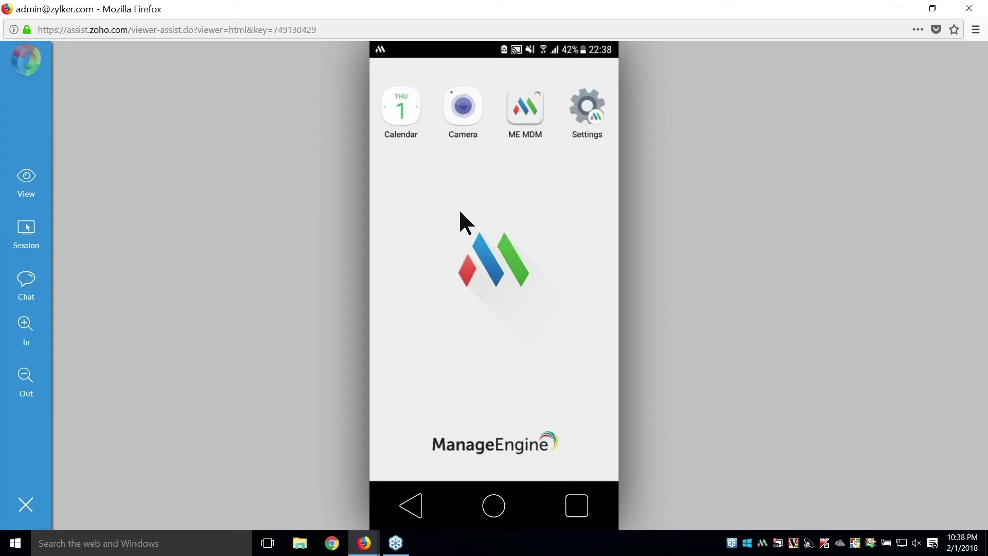
# - Send ::EXIT-KIOSK:: via chat to pause kiosk, then pick TouchWiz home as launcher
pyautogui.click(28, 292)
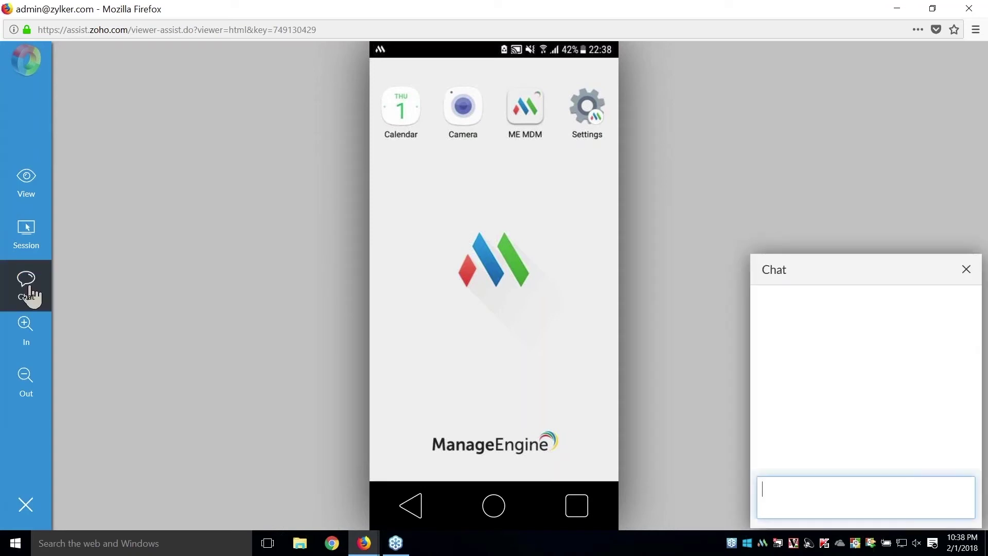
pyautogui.write('::EXIT')
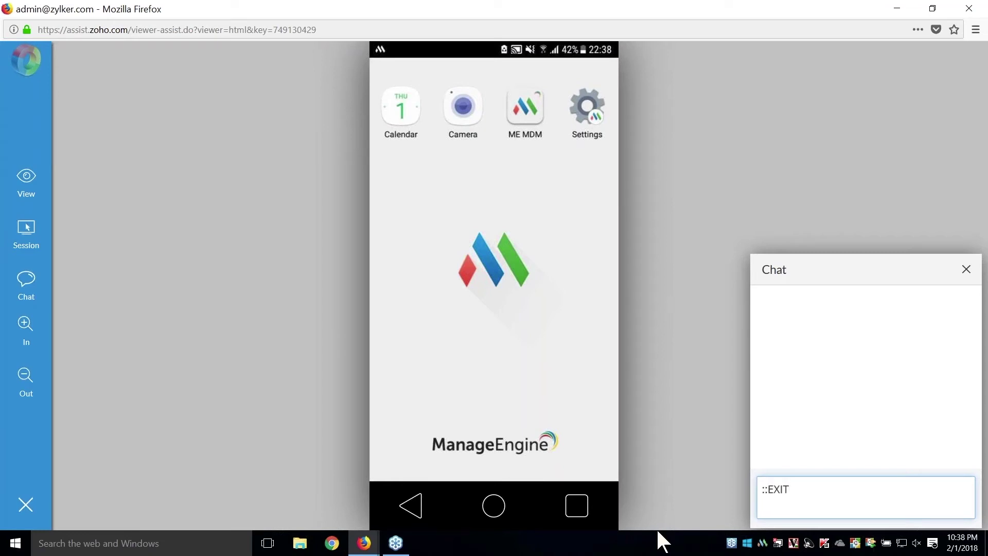
pyautogui.write('-KIOSK::')
pyautogui.press('Return')
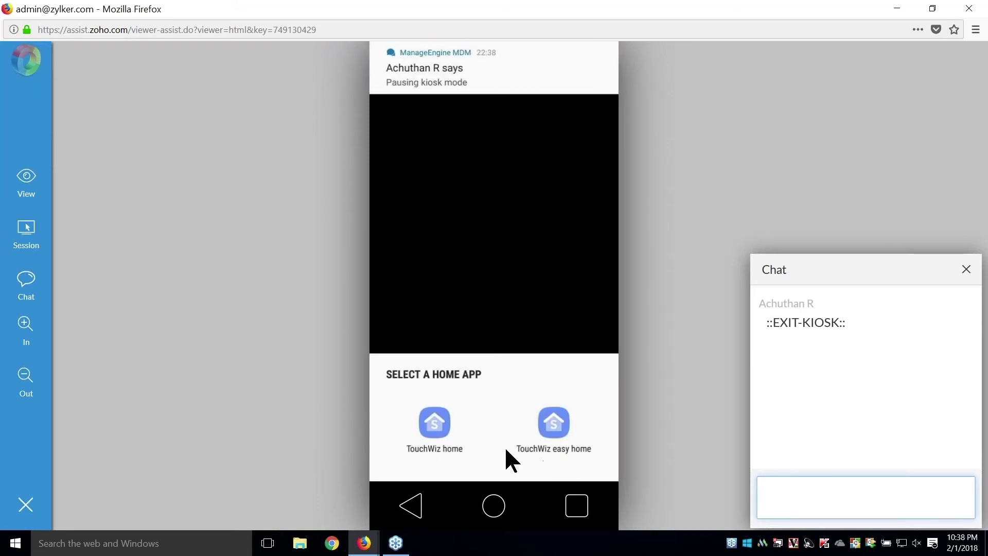
pyautogui.click(445, 439)
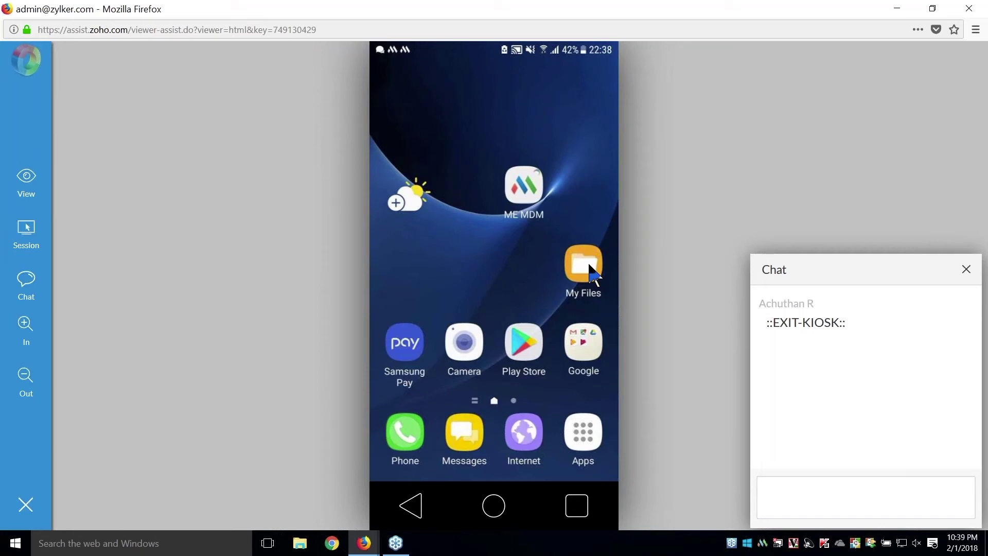
# - Open My Files on the phone and view the recent TXT log file
pyautogui.moveTo(588, 264)
pyautogui.mouseDown()
pyautogui.moveTo(567, 265)
pyautogui.moveTo(582, 274)
pyautogui.mouseUp()
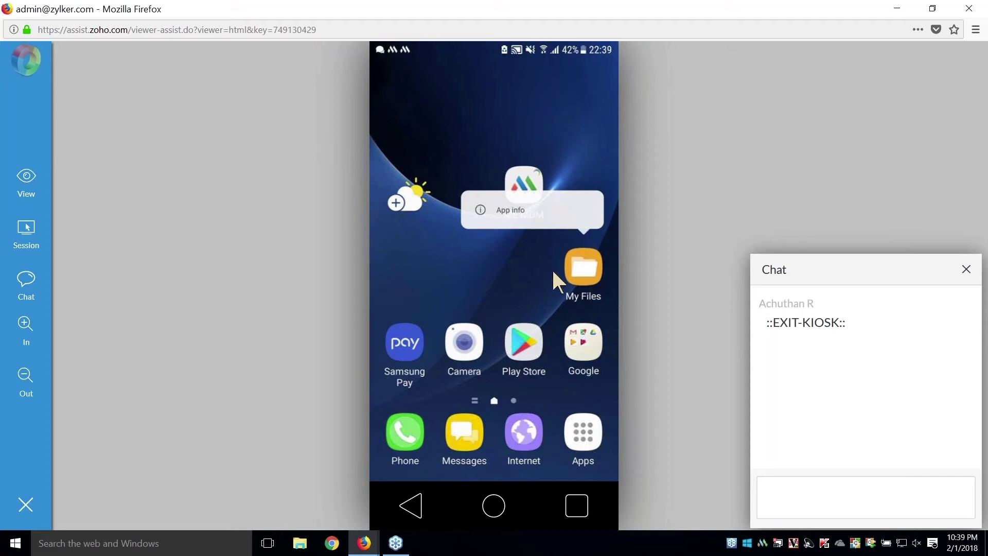
pyautogui.click(574, 272)
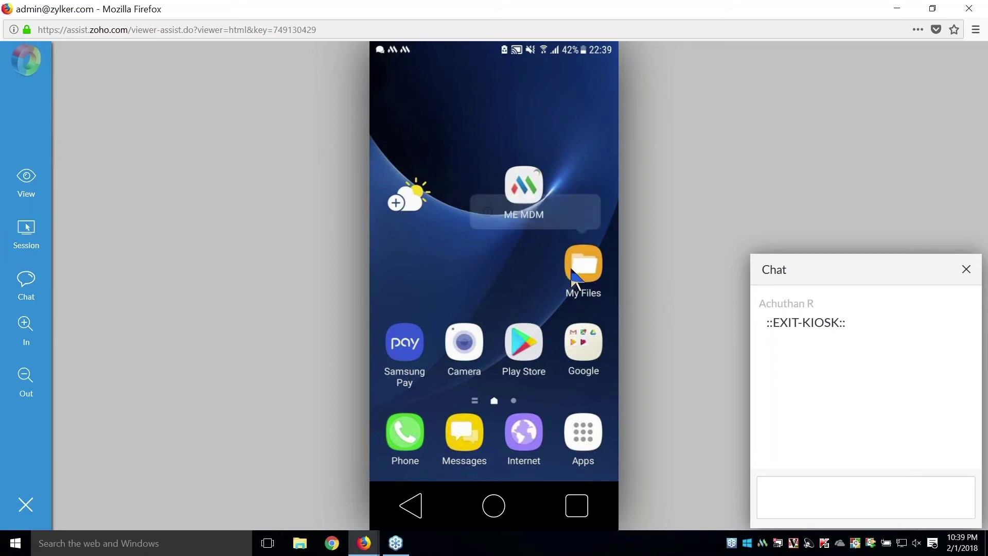
pyautogui.click(573, 269)
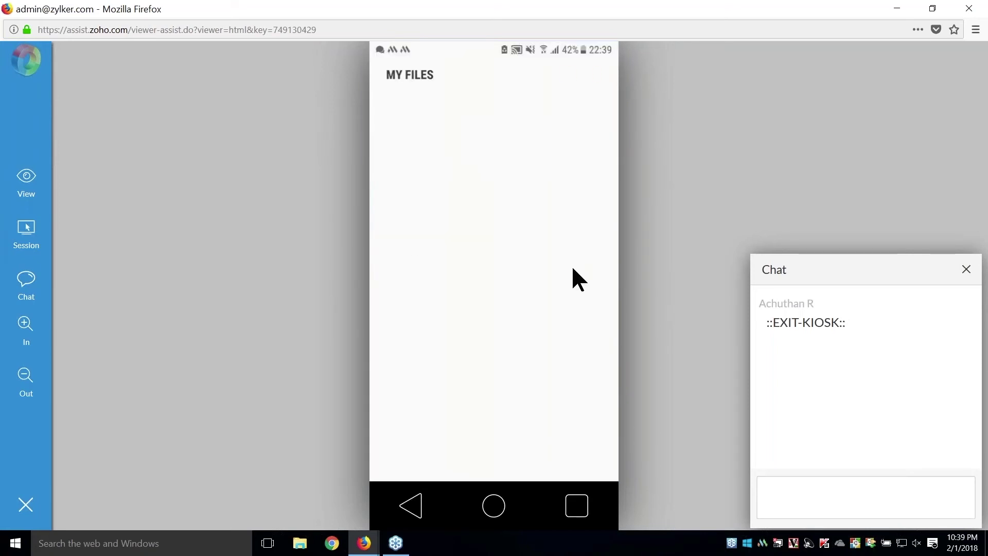
pyautogui.click(413, 138)
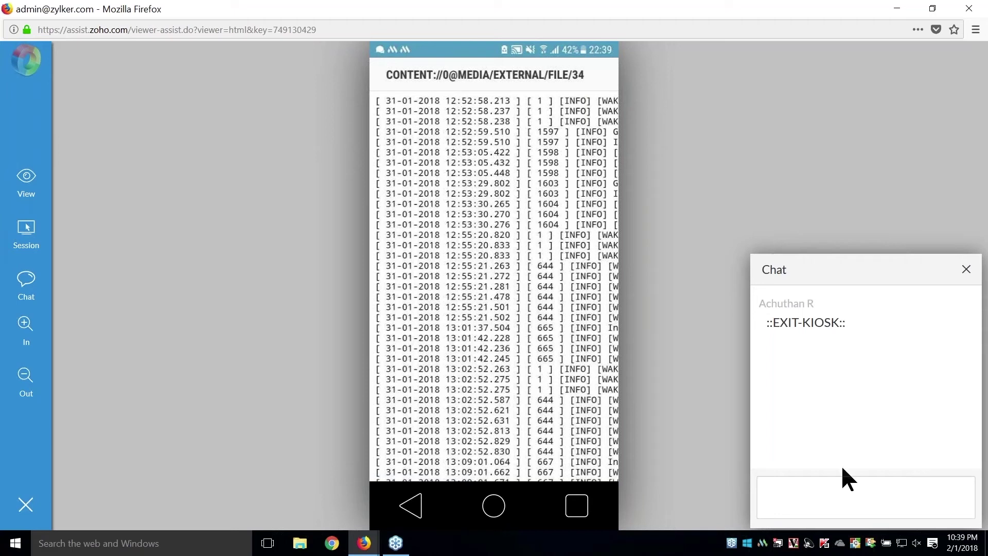
pyautogui.click(842, 493)
# - Send ::ENTER-KIOSK:: in chat to put the phone back into kiosk mode
pyautogui.write('::ENTER-KIOS')
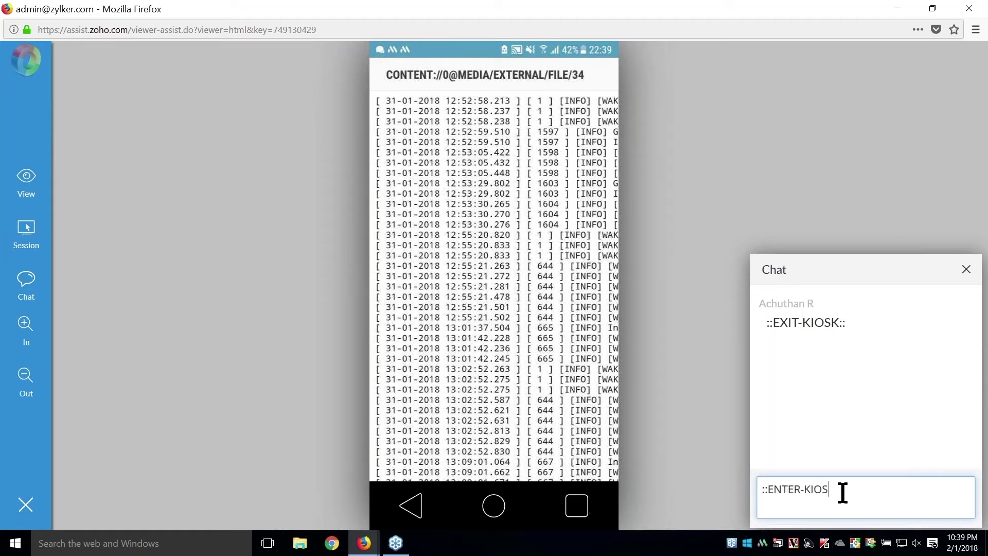
pyautogui.write('K')
pyautogui.press('Return')
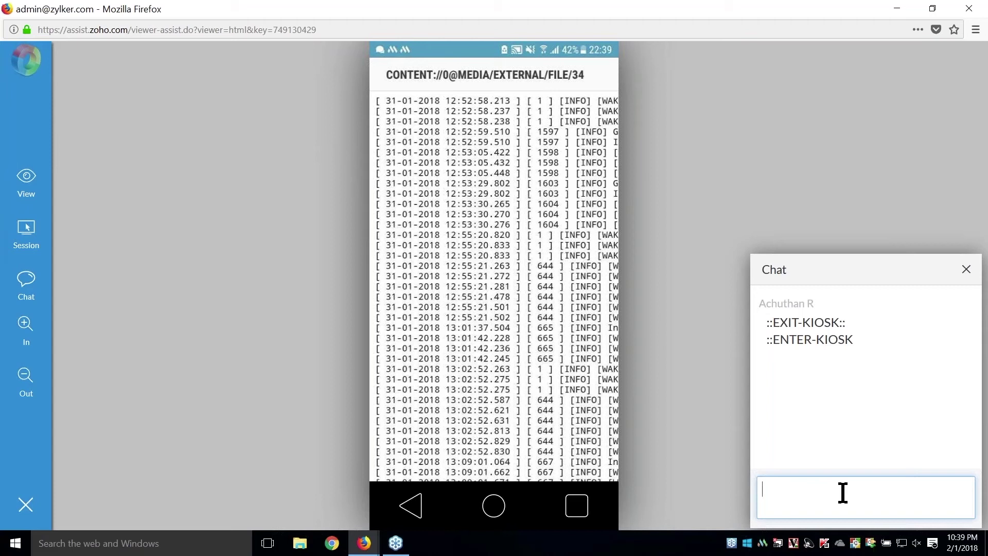
pyautogui.write('::ENTER-KIOSK::')
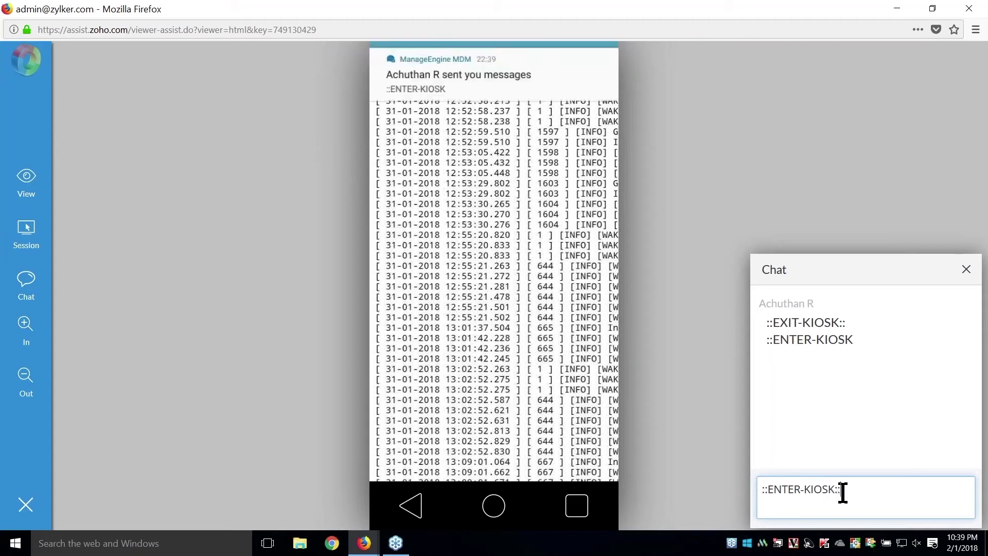
pyautogui.press('Return')
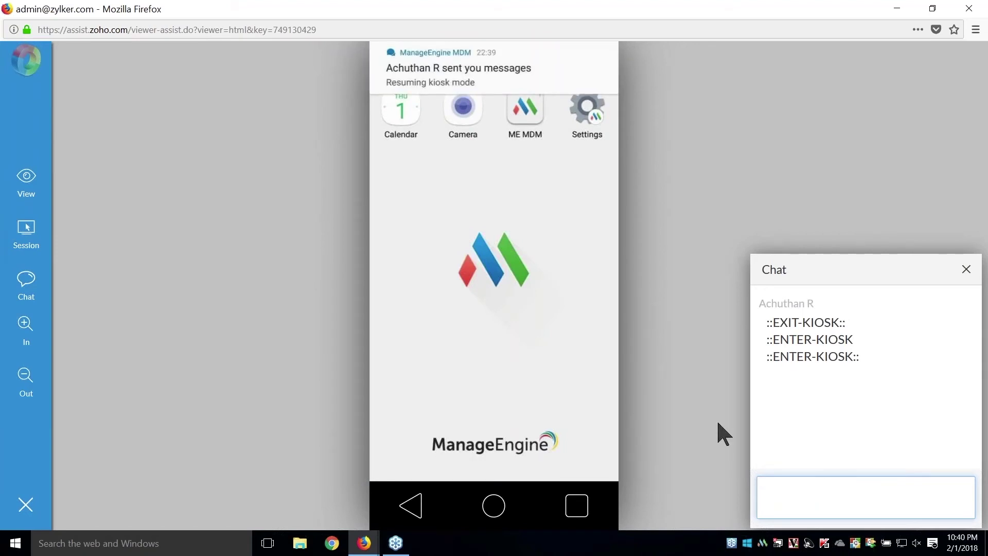
# - Close the remote session and advance the slideshow to the Containerization slide
pyautogui.click(969, 9)
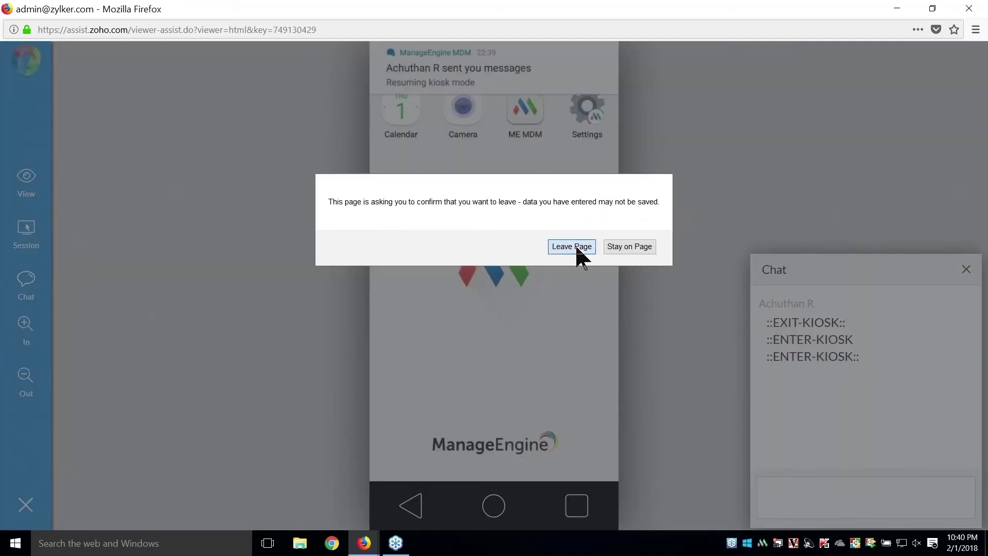
pyautogui.click(581, 251)
pyautogui.click(238, 7)
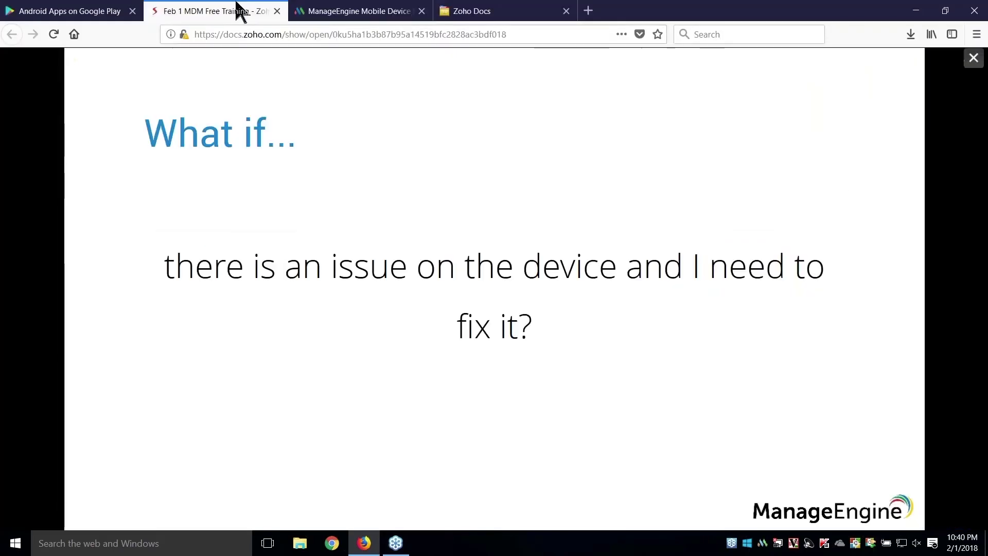
pyautogui.press('Right')
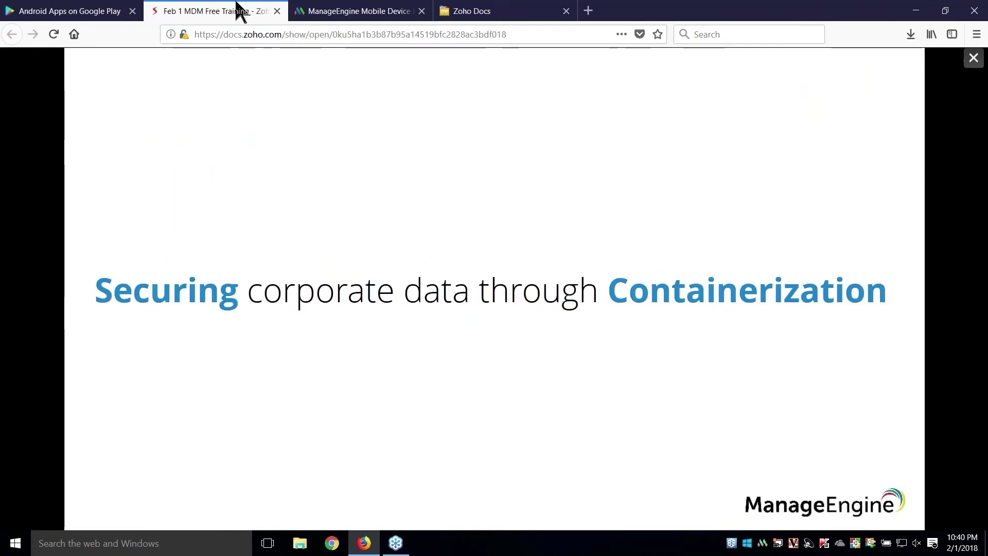
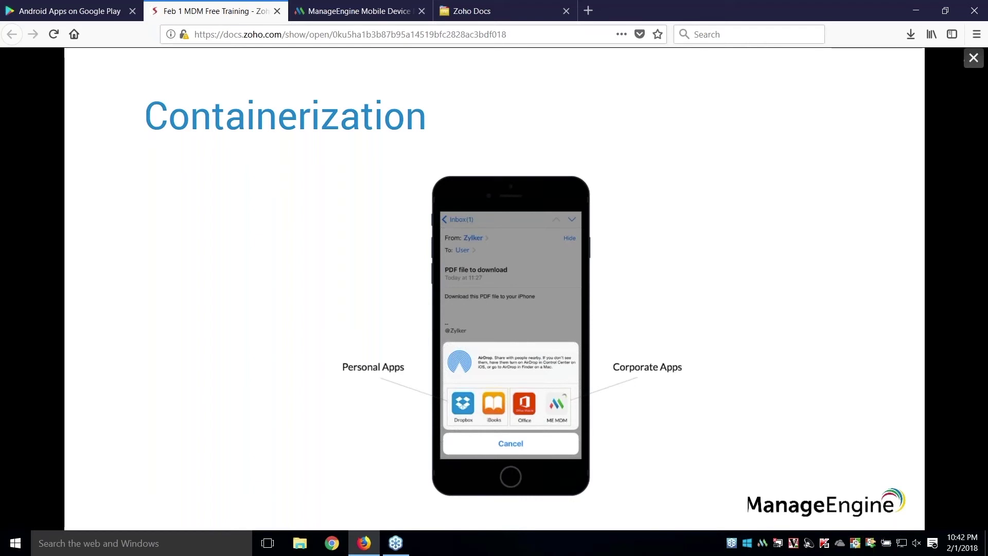
# - Start creating a new iOS profile from the MDM Profiles list
pyautogui.click(394, 11)
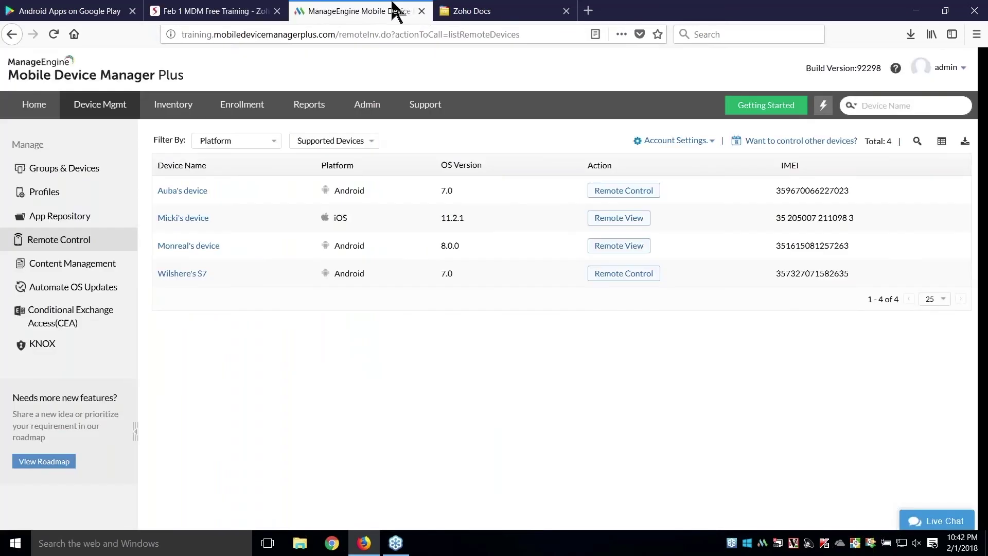
pyautogui.click(66, 193)
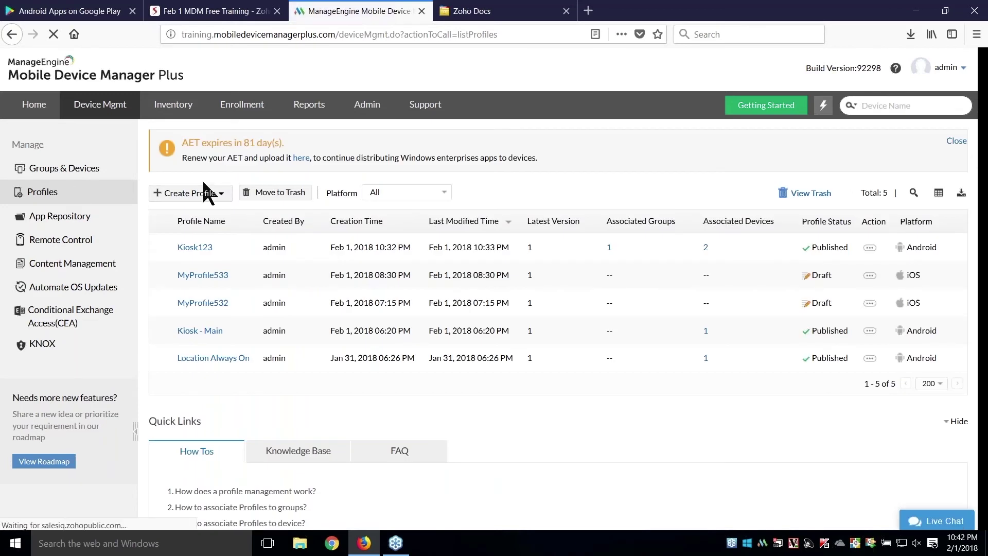
pyautogui.click(208, 194)
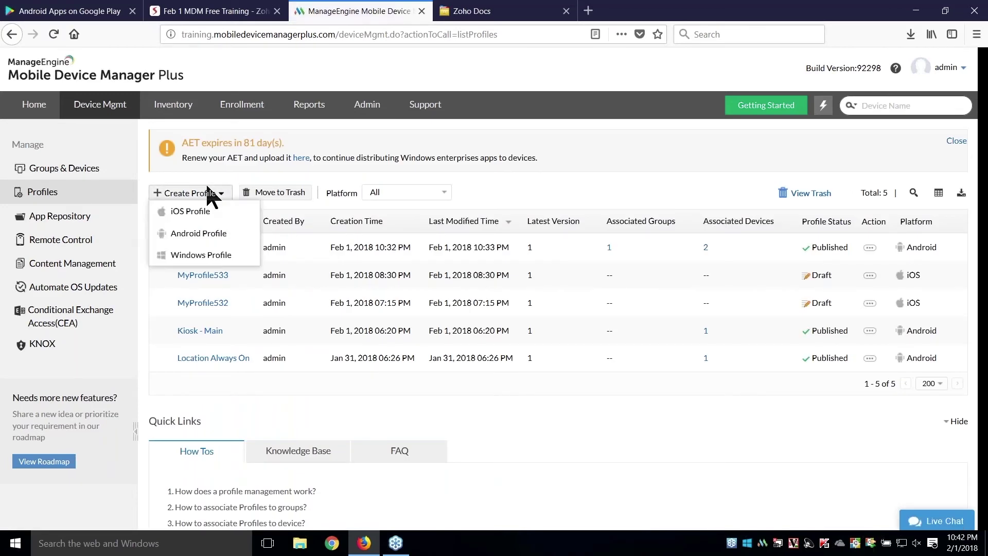
pyautogui.click(215, 213)
# - Name the profile Container-123, working past the duplicate-name alert, and continue
pyautogui.doubleClick(353, 207)
pyautogui.write('X')
pyautogui.press('BackSpace')
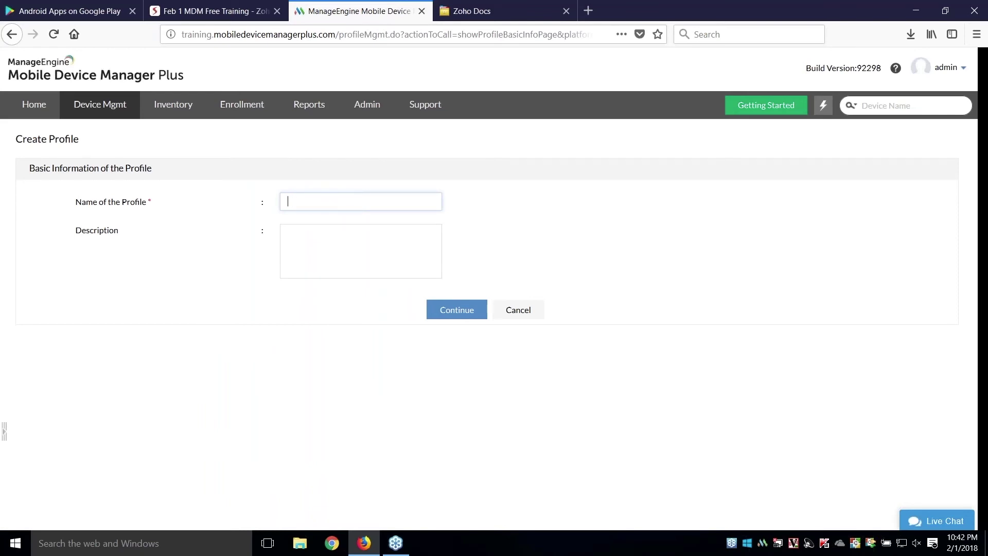
pyautogui.write('Container')
pyautogui.click(440, 309)
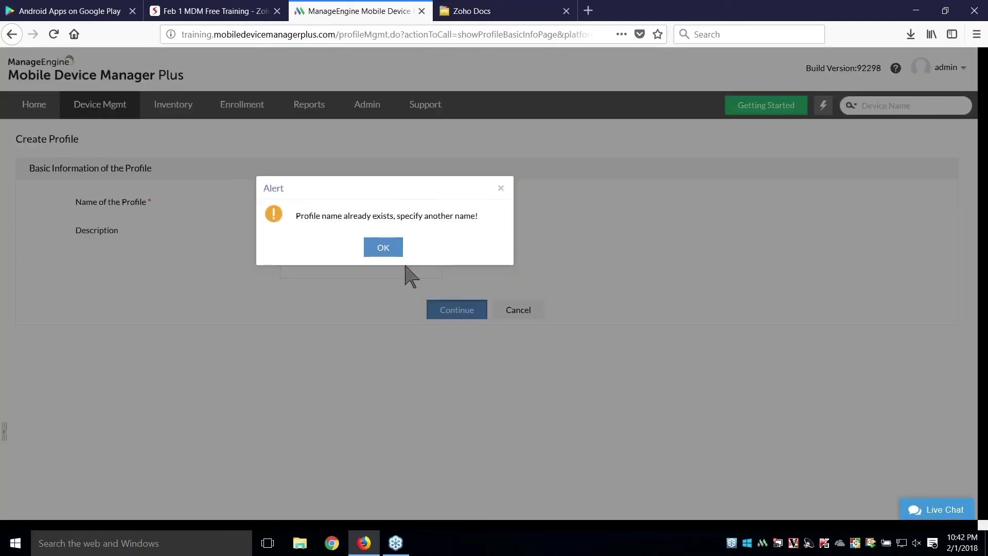
pyautogui.click(382, 247)
pyautogui.click(369, 199)
pyautogui.write('-123')
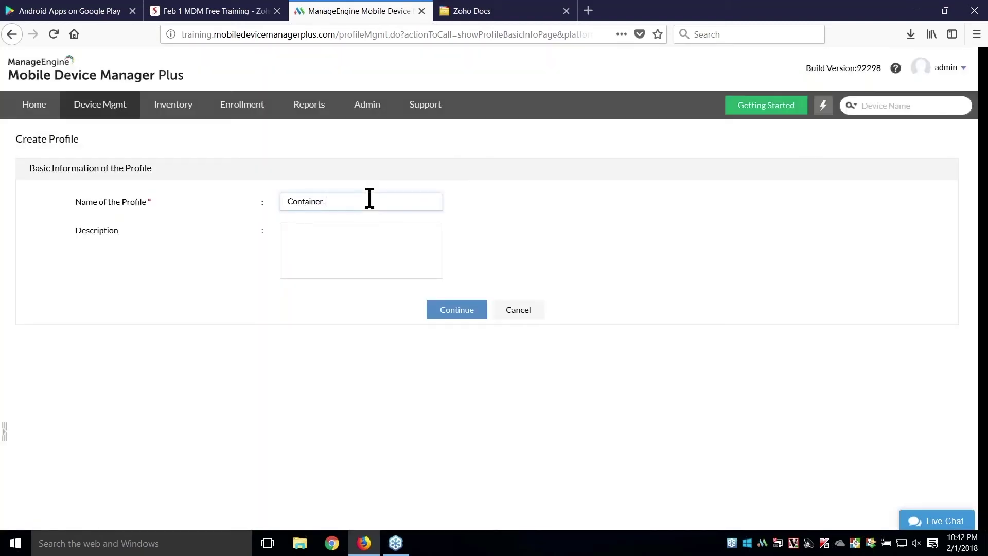
pyautogui.click(455, 310)
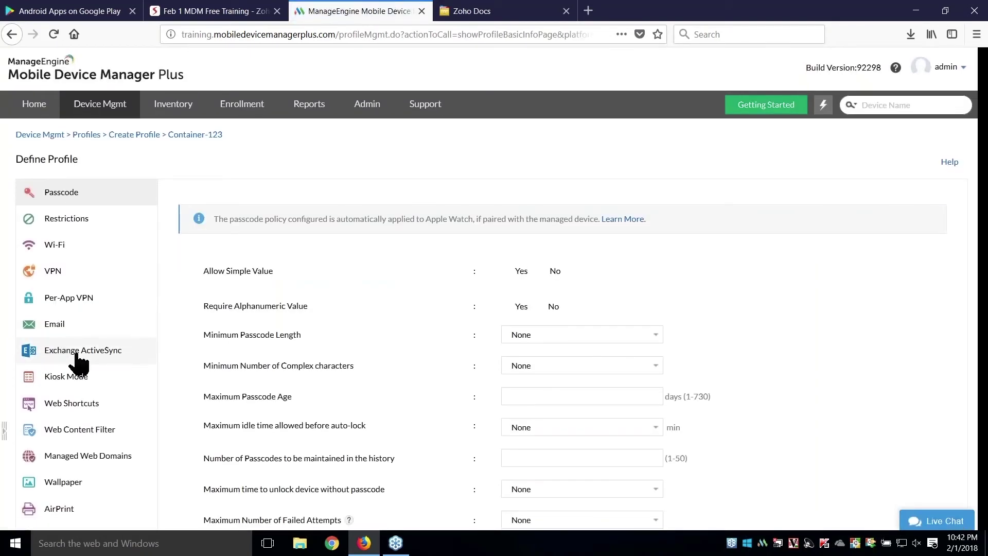
# - In Restrictions, restrict screenshots and set iTunes pairing to No under Advanced Security
pyautogui.scroll(-3, 78, 360)
pyautogui.click(81, 129)
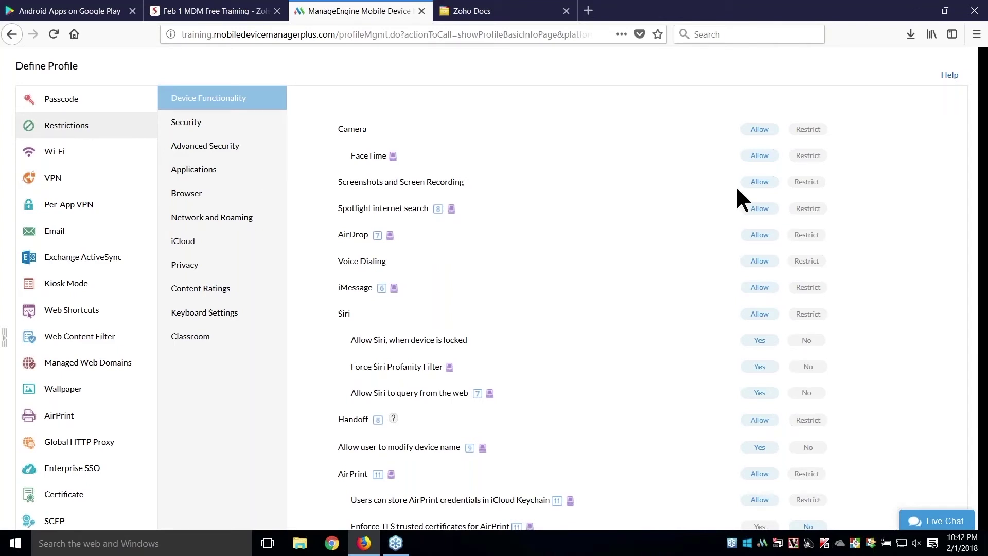
pyautogui.click(801, 184)
pyautogui.click(248, 132)
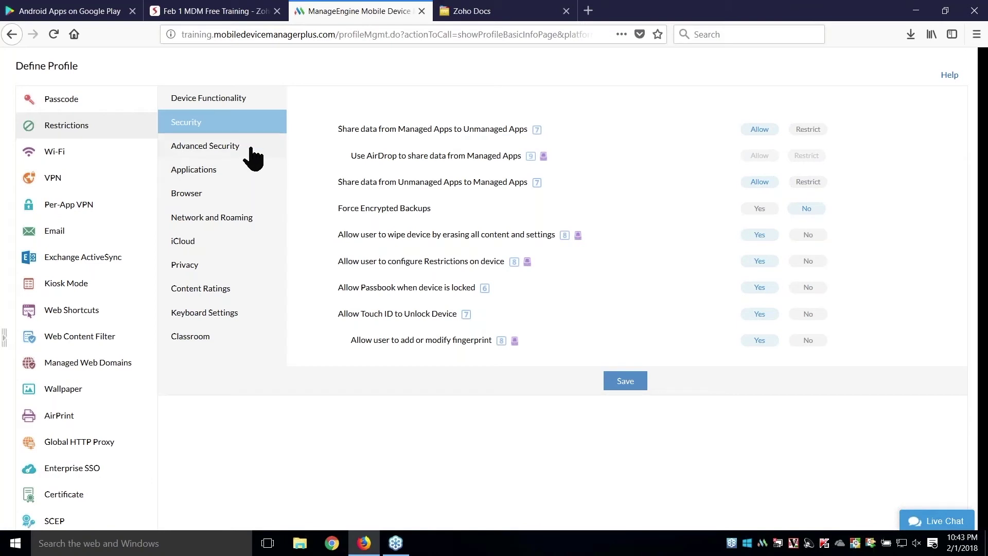
pyautogui.click(253, 147)
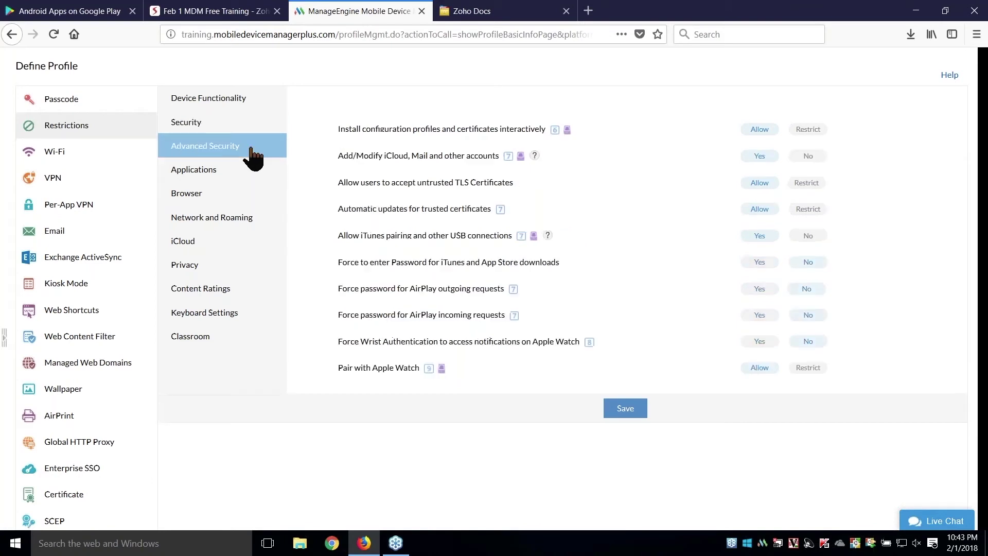
pyautogui.click(806, 236)
# - Review network and iCloud restrictions, then restrict sharing from managed to unmanaged apps
pyautogui.click(277, 236)
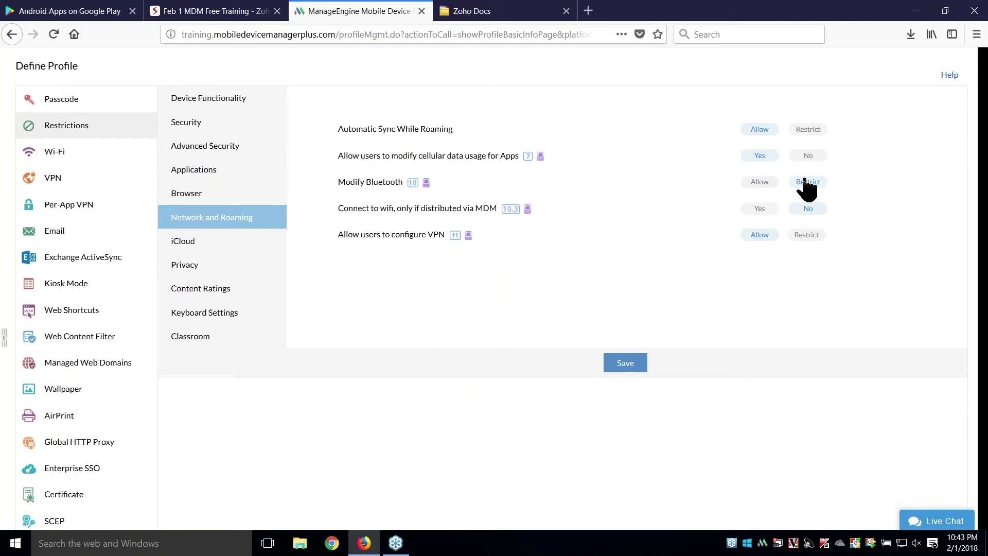
pyautogui.click(273, 240)
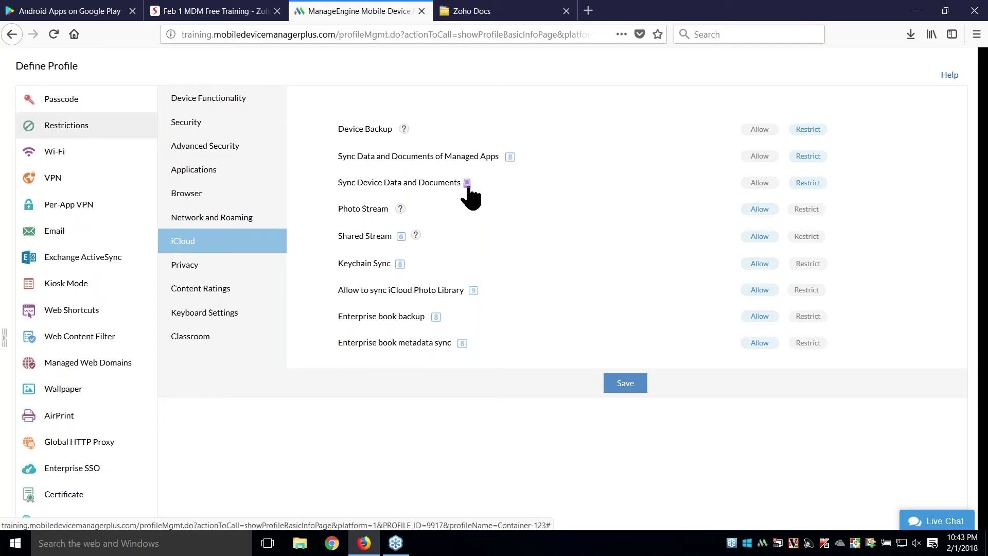
pyautogui.moveTo(468, 186)
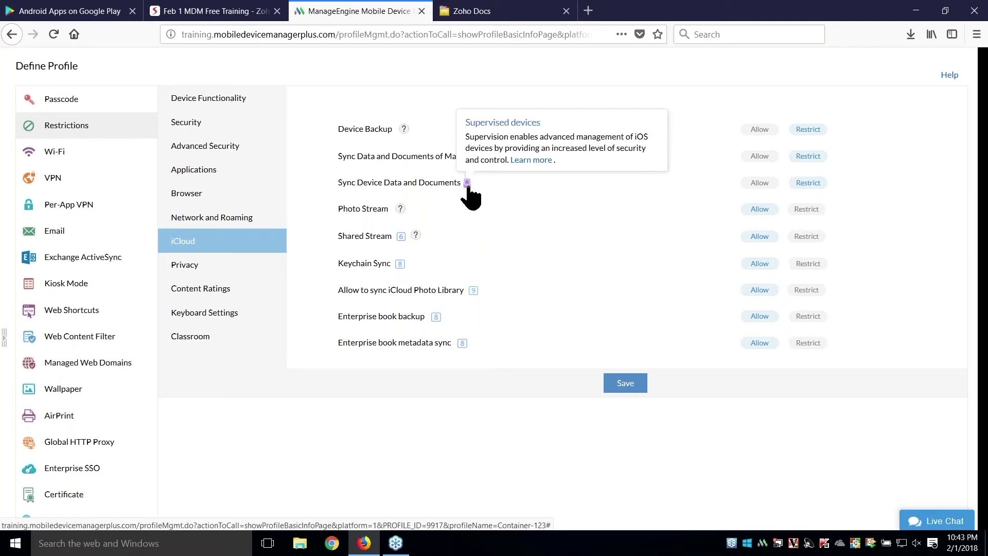
pyautogui.click(250, 135)
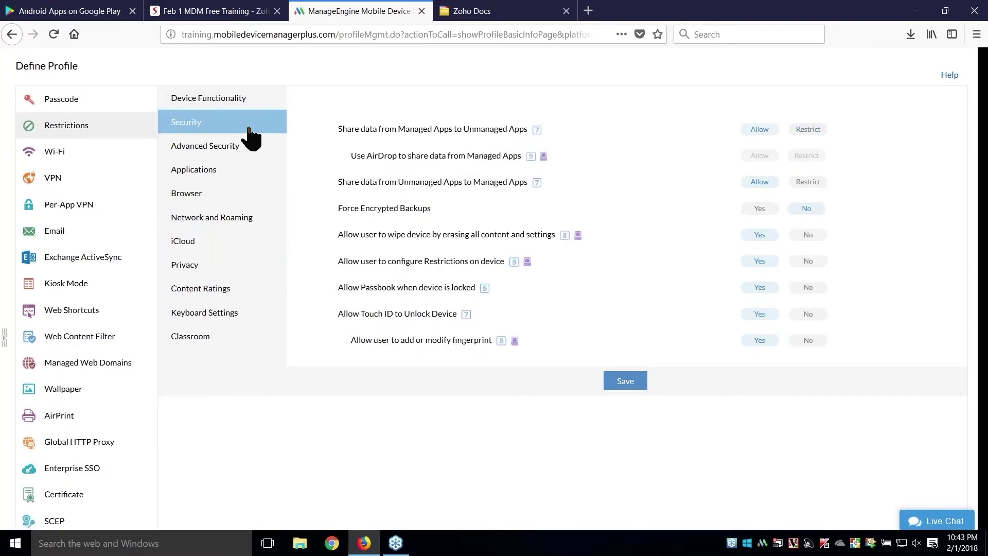
pyautogui.click(810, 132)
pyautogui.scroll(-3, 648, 209)
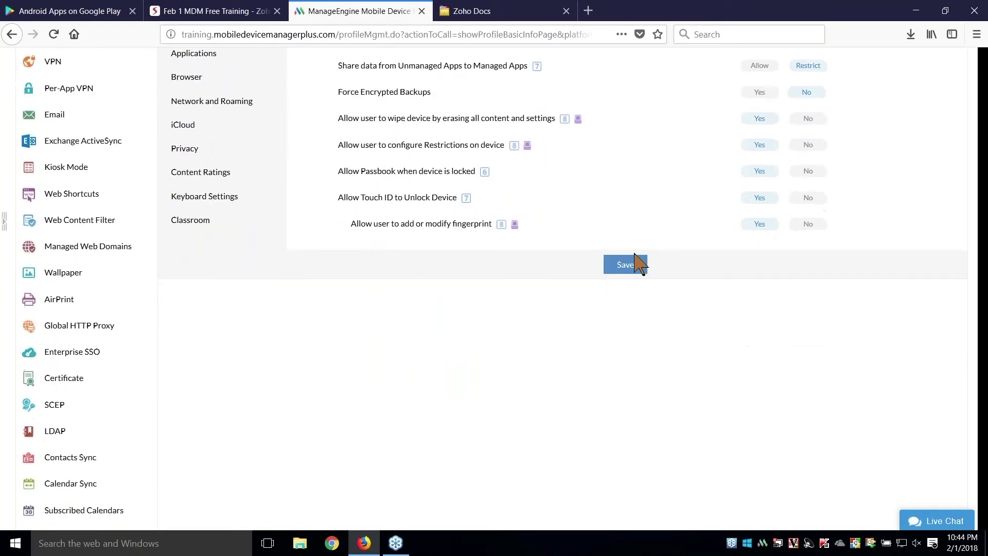
# - Save the restrictions, publish Container-123, and return to the Feb 1 training tab
pyautogui.click(627, 266)
pyautogui.scroll(-3, 566, 283)
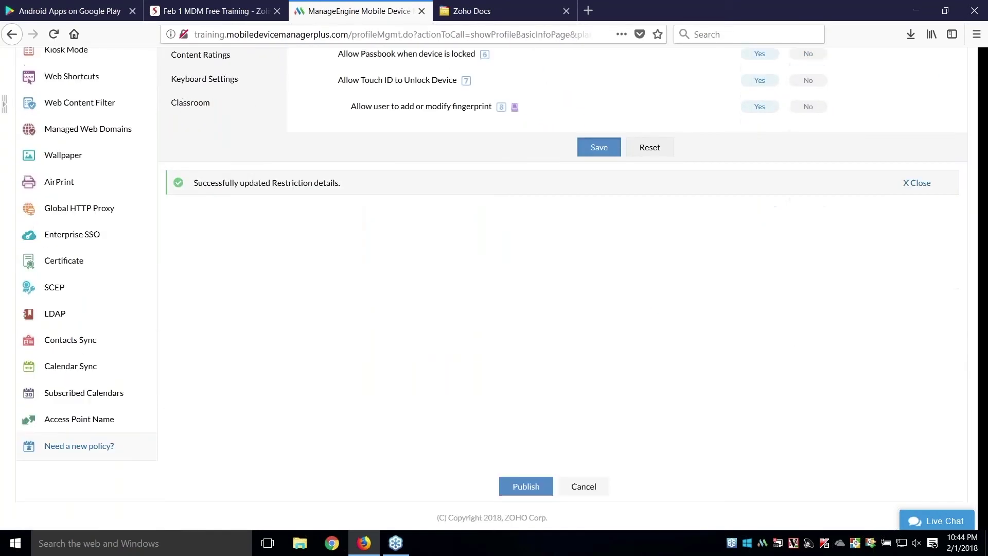
pyautogui.click(530, 484)
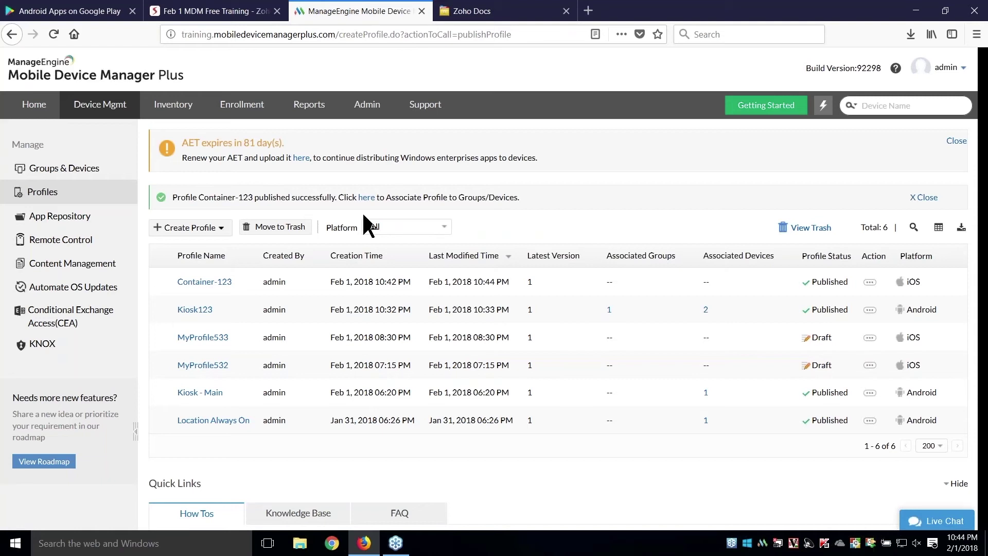
pyautogui.click(230, 10)
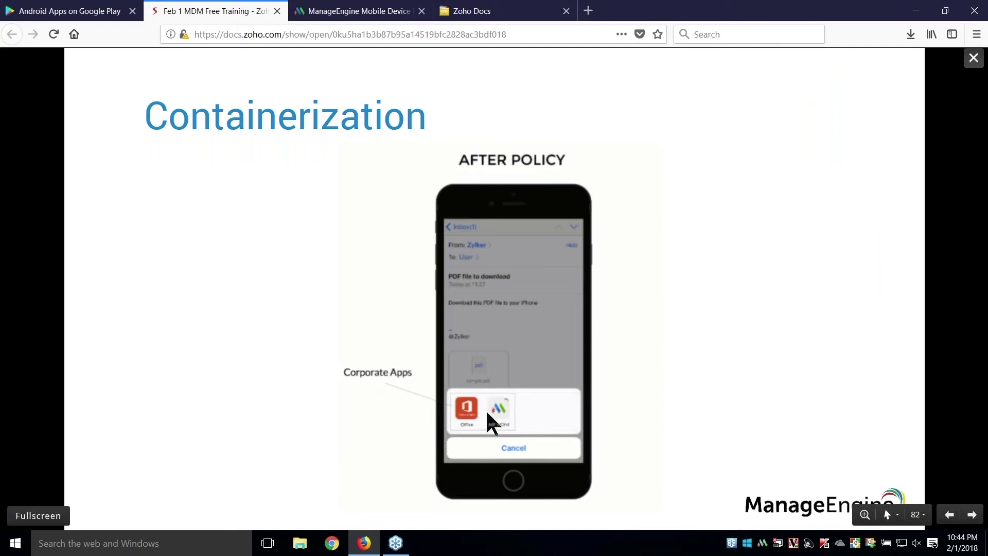
# - Step through the Content Management and Benefits slides, then return to the MDM console
pyautogui.press('Right')
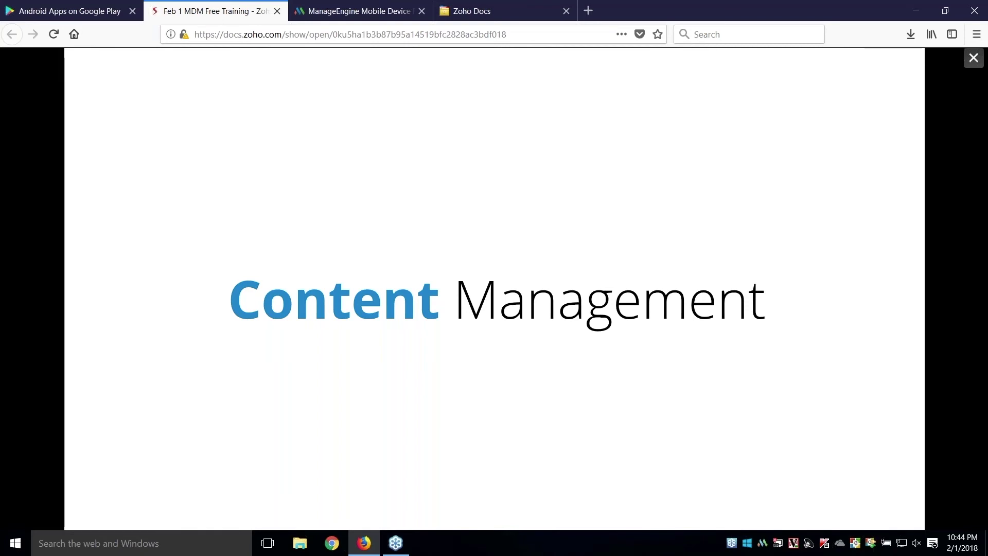
pyautogui.press('Right')
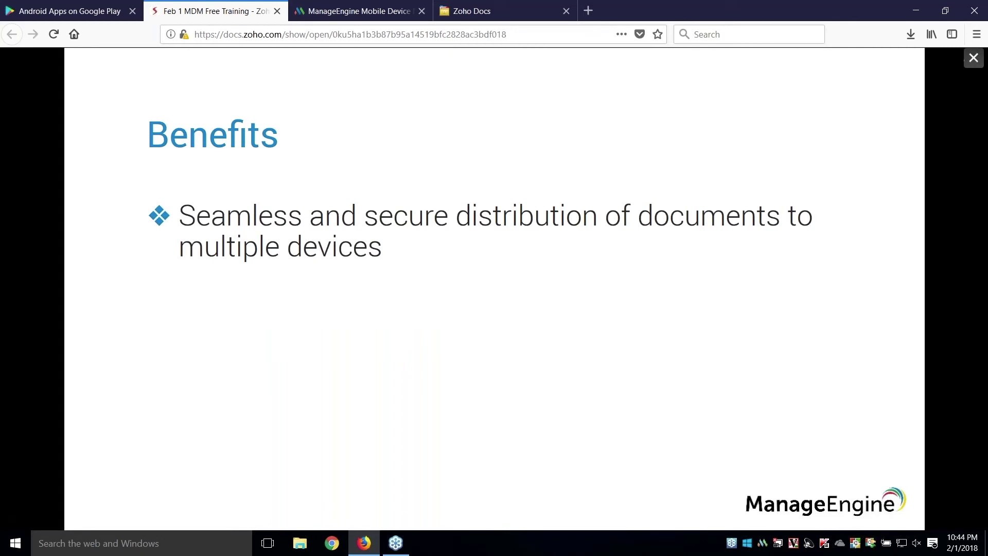
pyautogui.press('Right')
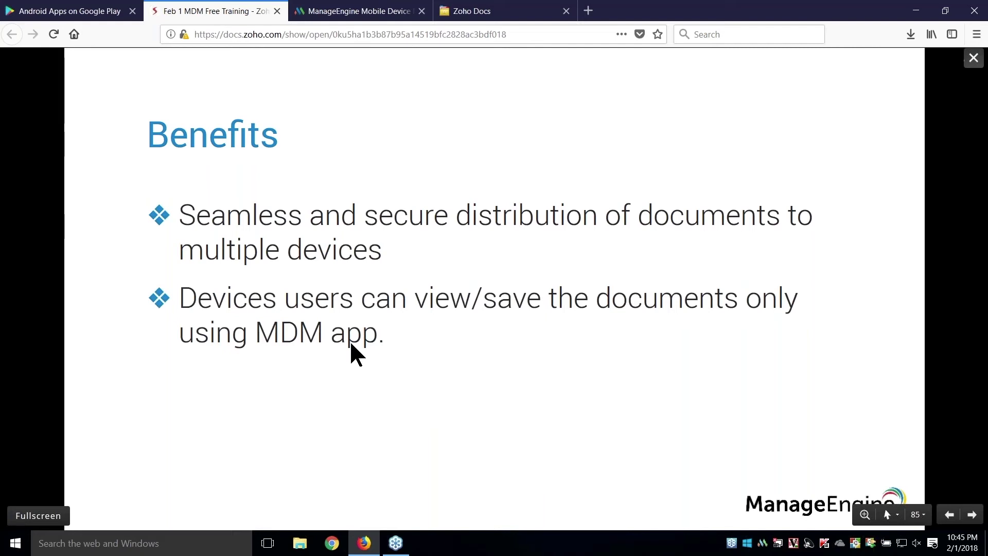
pyautogui.press('Right')
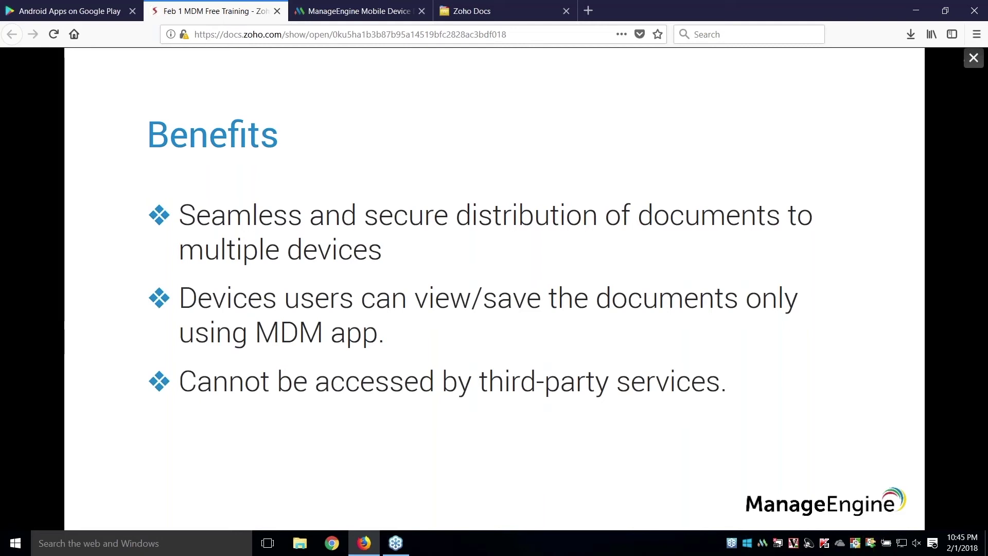
pyautogui.click(353, 11)
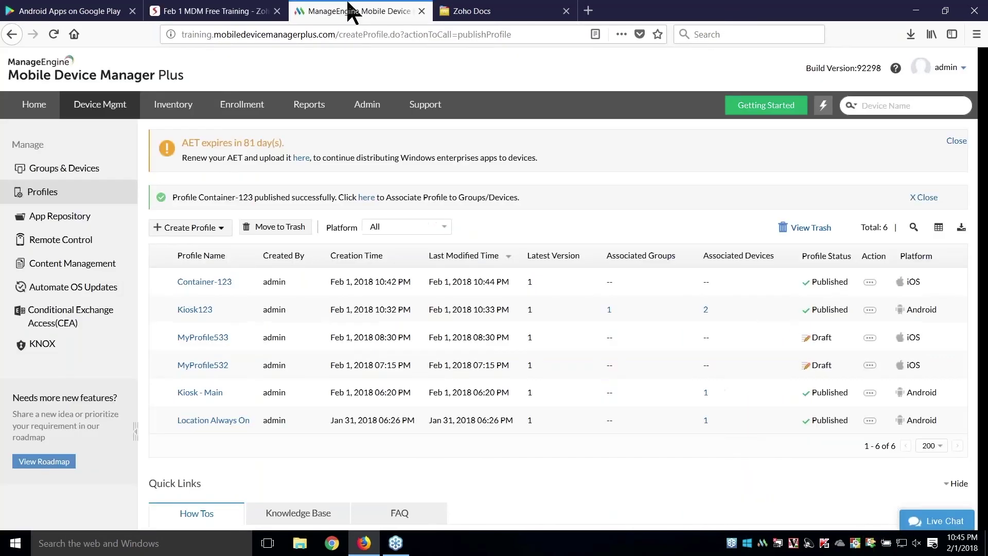
# - Add 'Tender details -.docx' from Firefox Downloads as a new Content Management document
pyautogui.click(116, 265)
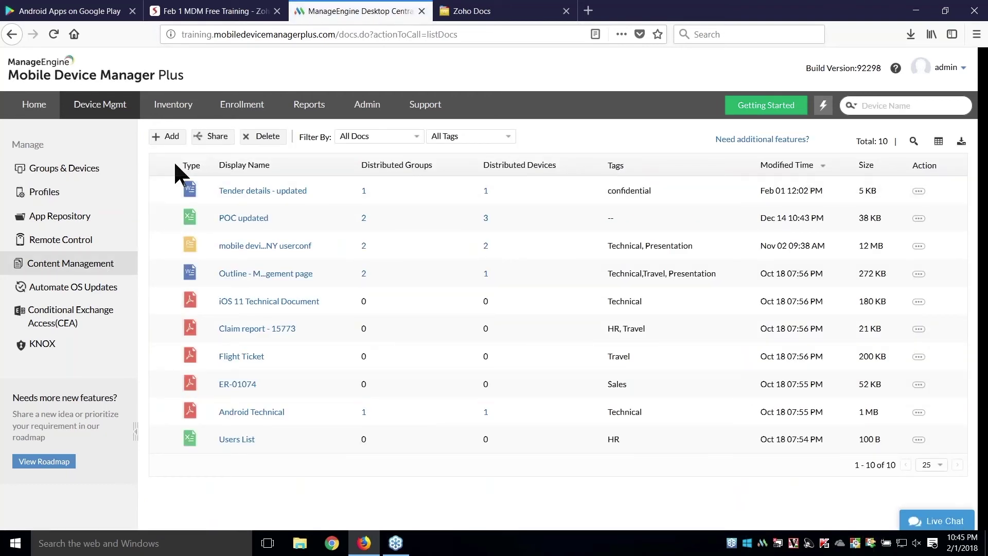
pyautogui.click(172, 139)
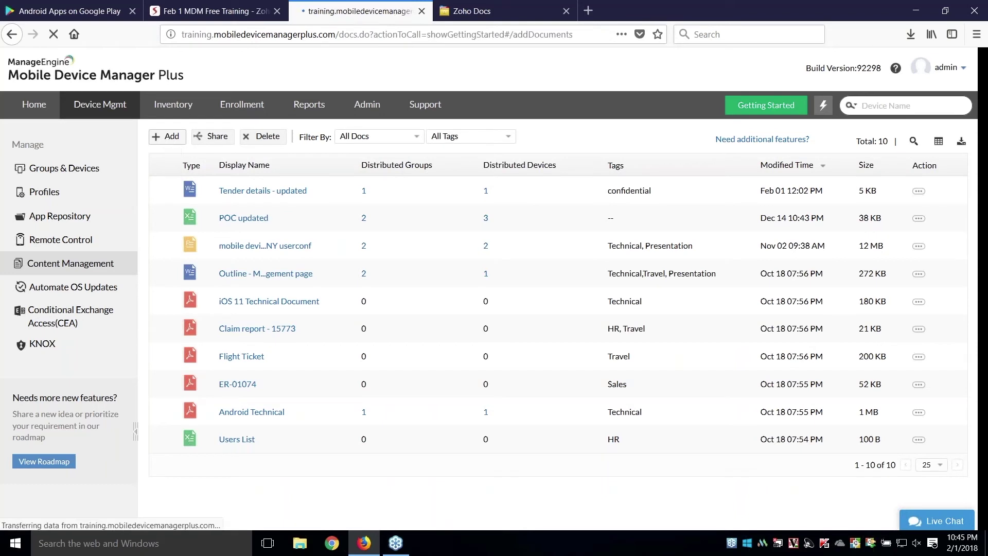
pyautogui.click(911, 32)
pyautogui.moveTo(719, 66); pyautogui.dragTo(520, 215)
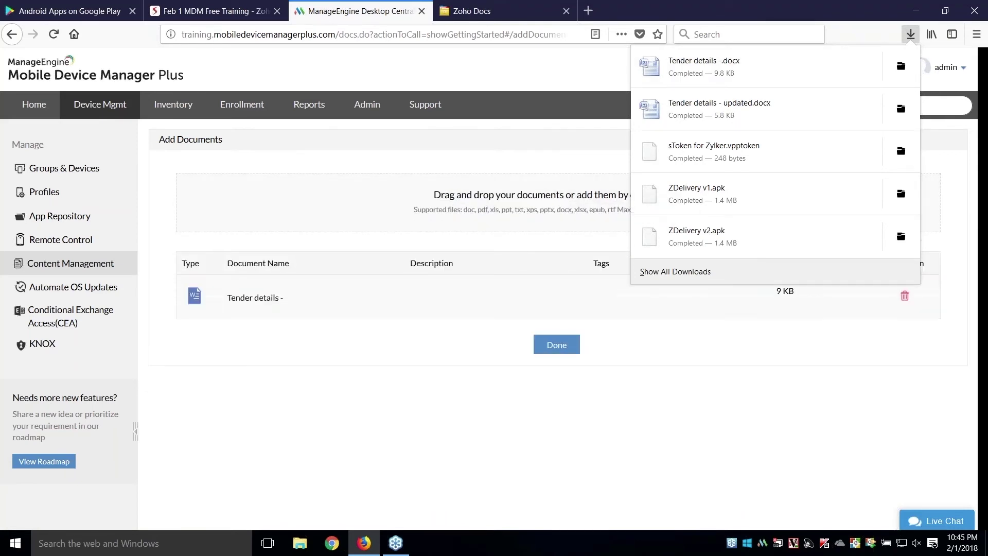
pyautogui.click(663, 355)
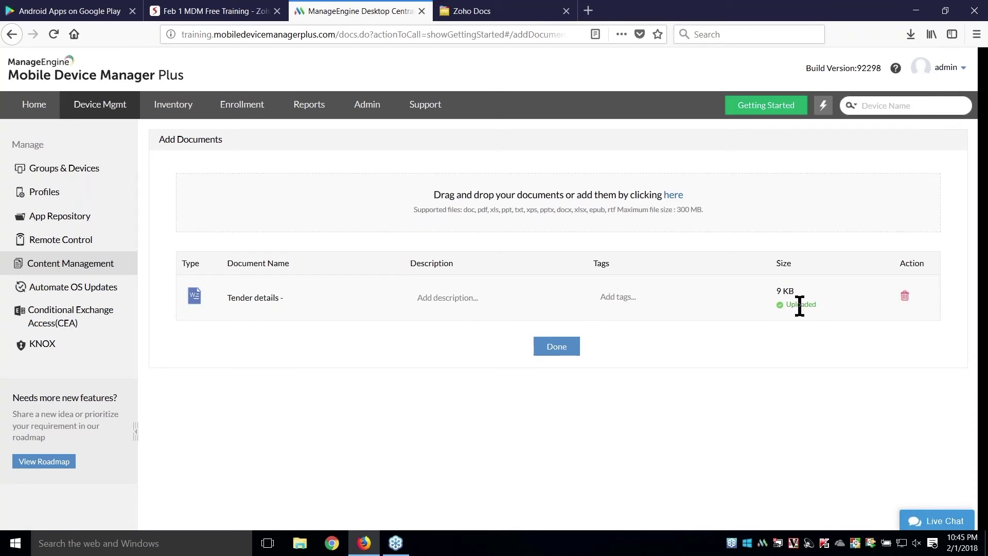
pyautogui.click(557, 348)
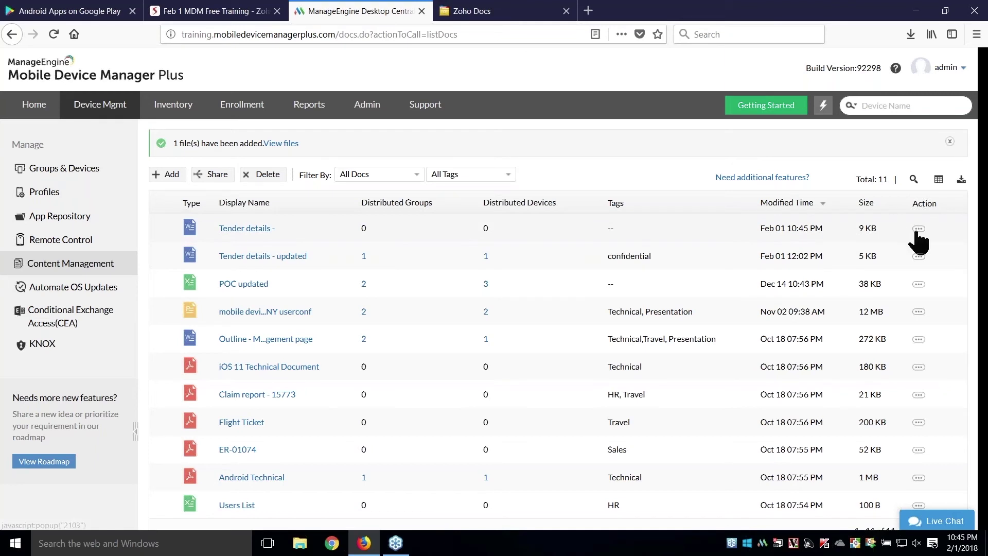
# - Replace Tender details' file with 'Tender details - updated.docx', updating devices, then return to the slides
pyautogui.moveTo(855, 236)
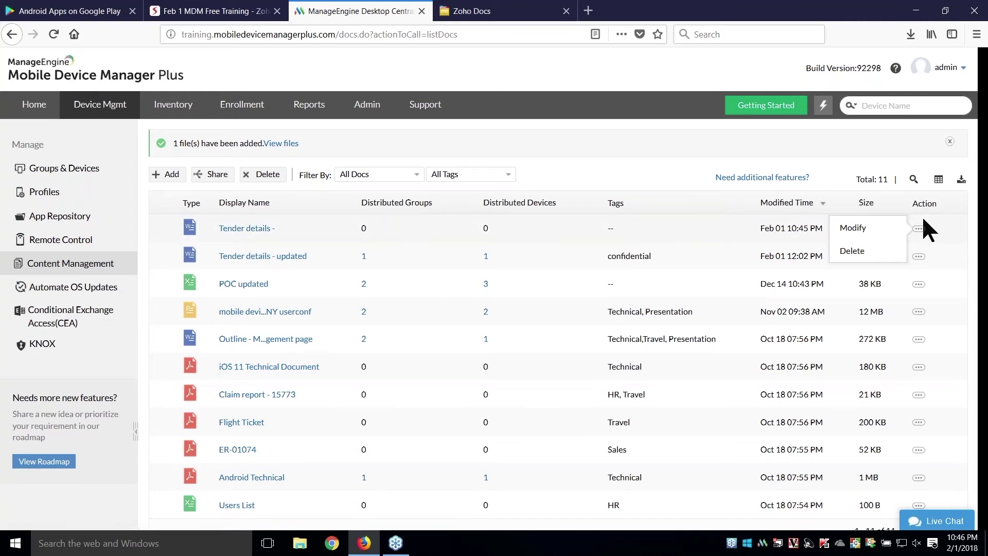
pyautogui.click(888, 238)
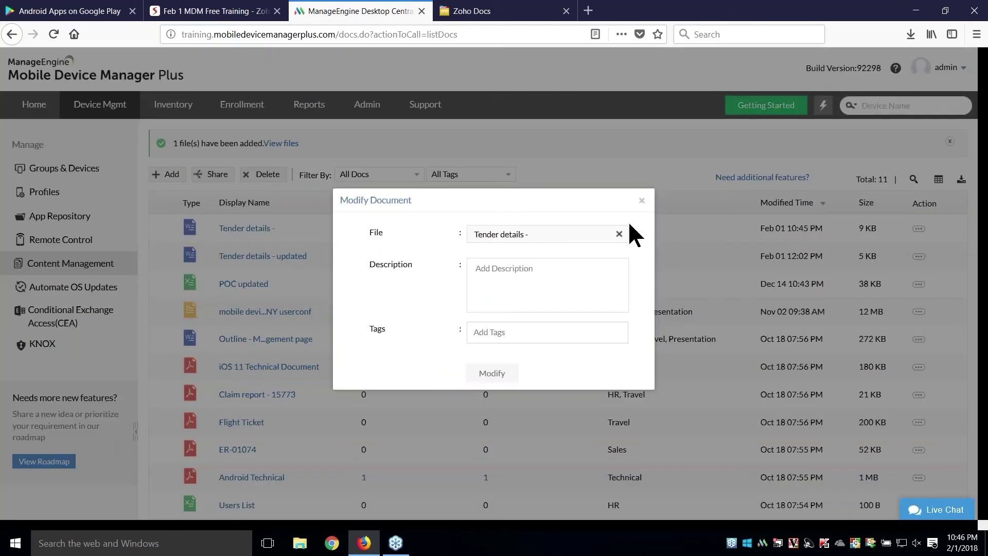
pyautogui.click(619, 234)
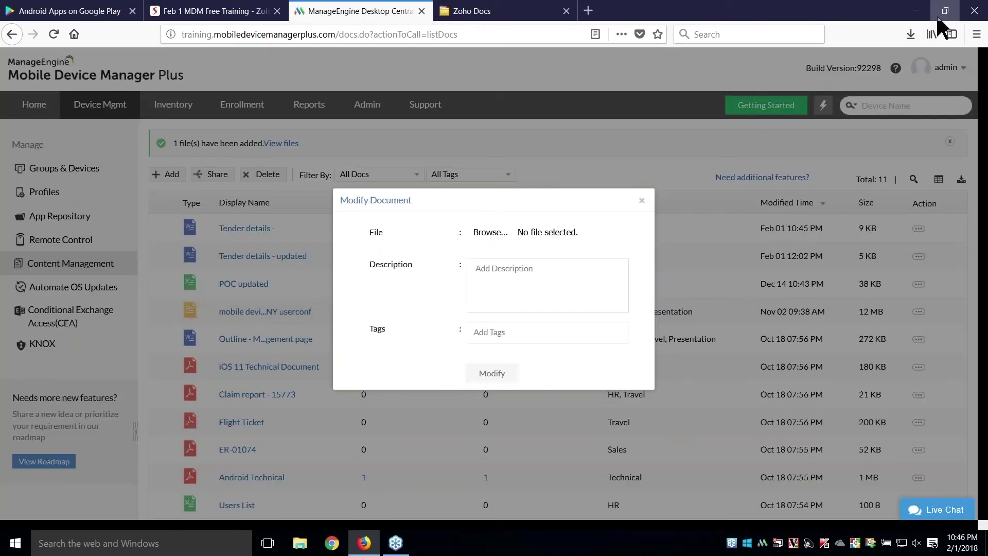
pyautogui.click(909, 34)
pyautogui.moveTo(745, 115); pyautogui.dragTo(536, 242)
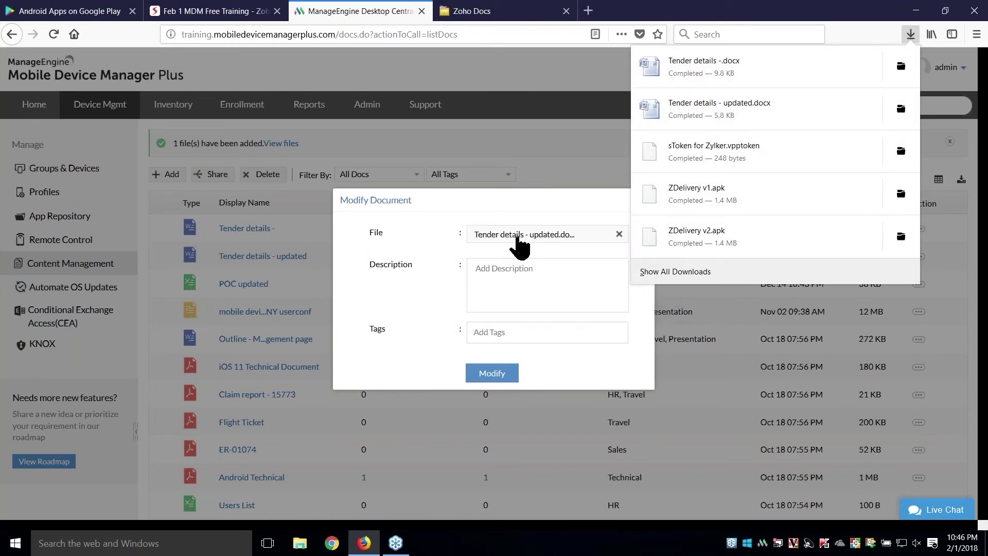
pyautogui.click(492, 372)
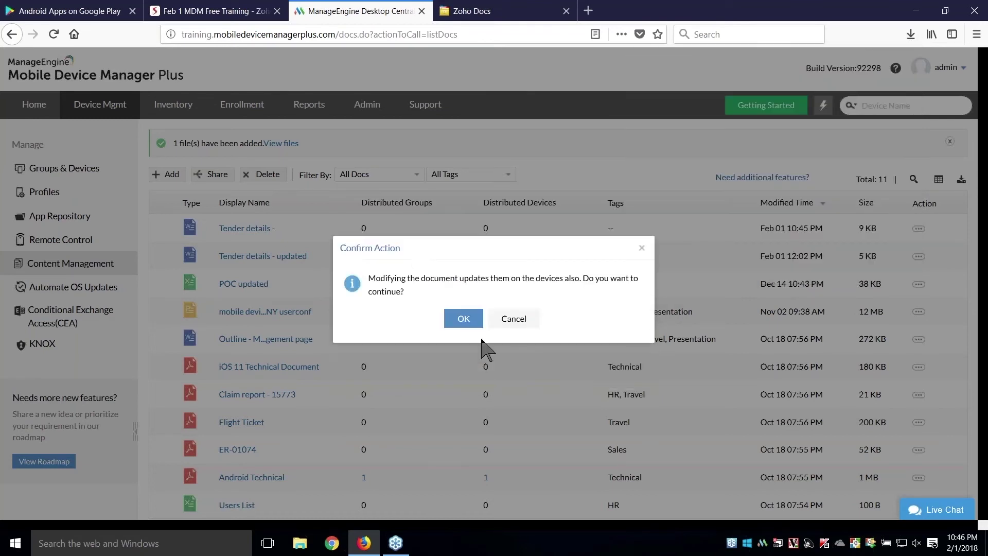
pyautogui.click(462, 318)
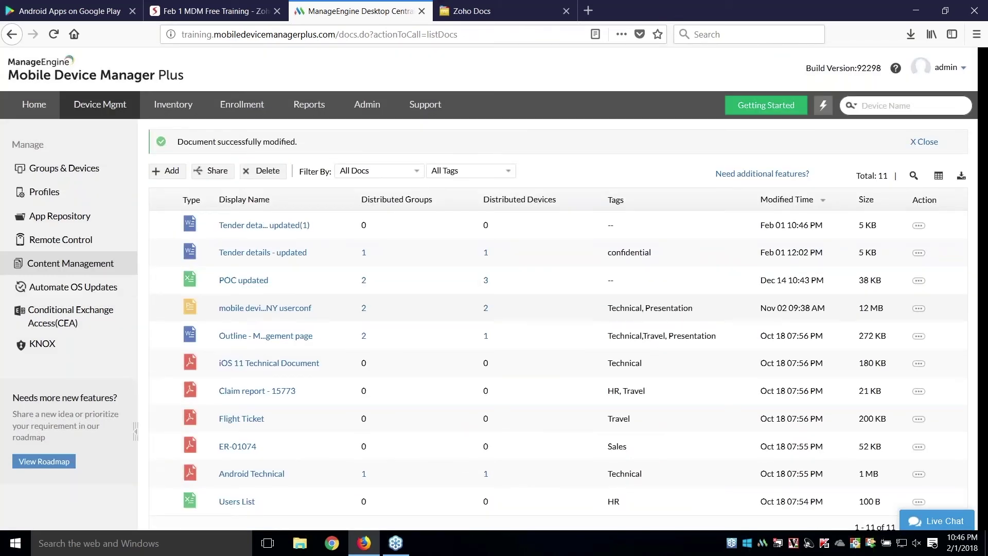
pyautogui.moveTo(364, 217)
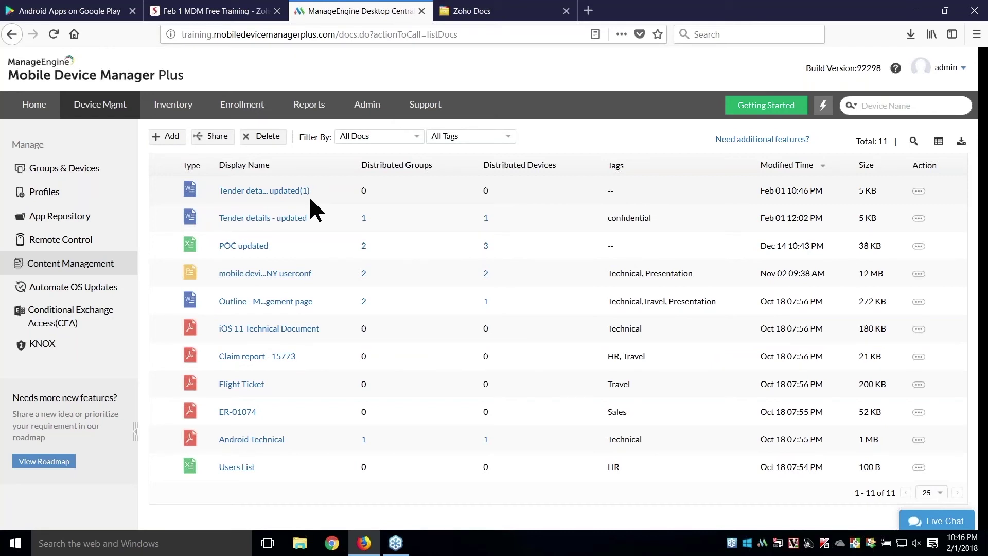
pyautogui.click(234, 10)
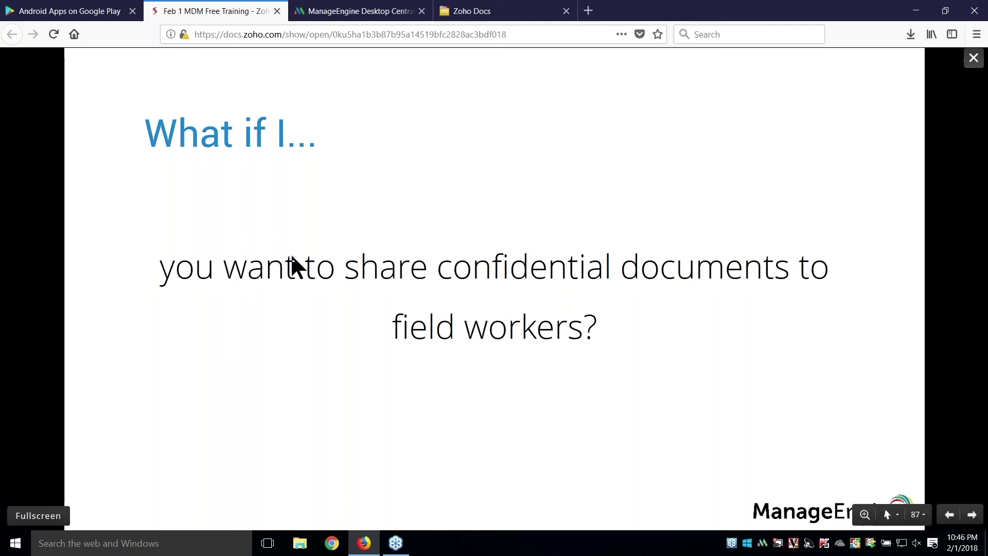
# - Advance through the OS update slides to slide 92, Disadvantages
pyautogui.press('Right')
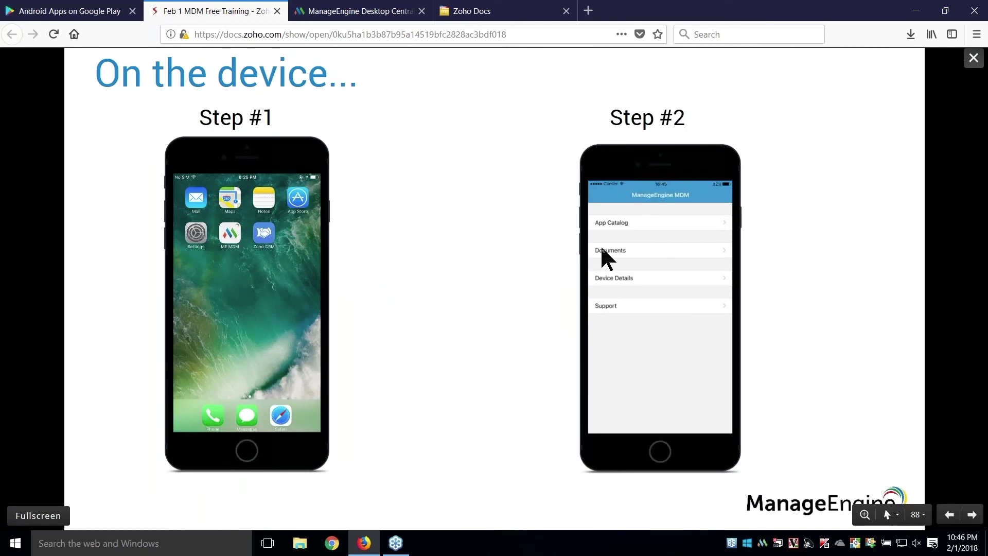
pyautogui.press('Right')
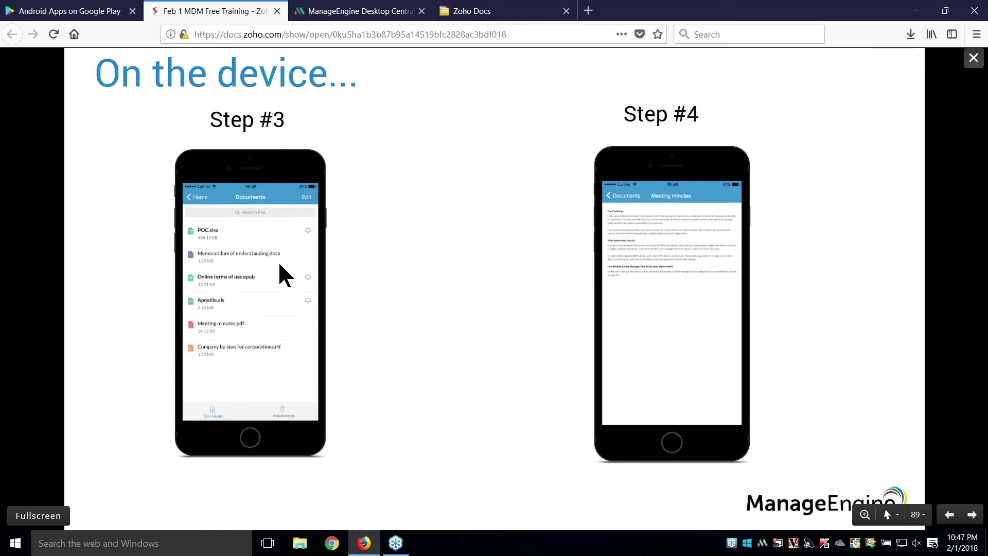
pyautogui.click(643, 265)
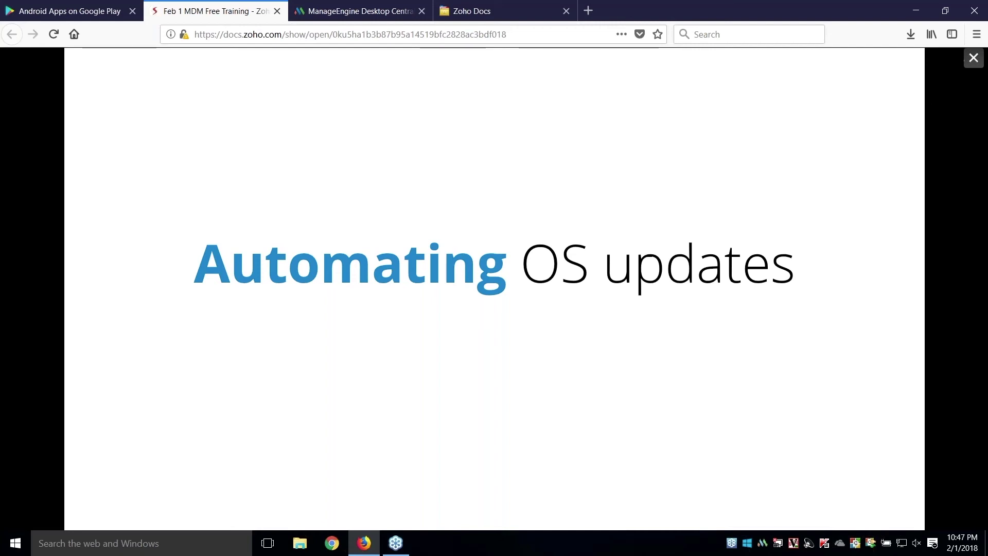
pyautogui.press('Right')
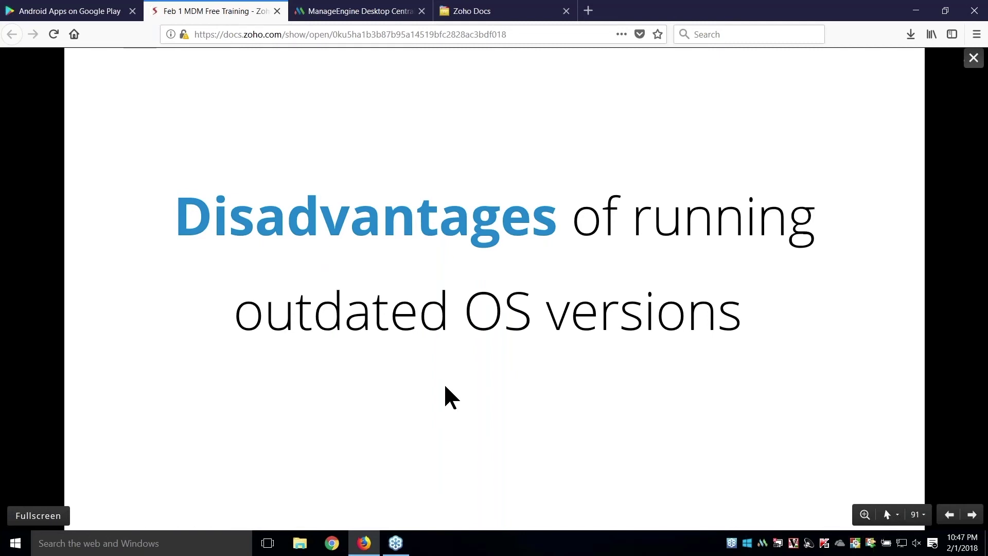
pyautogui.press('Right')
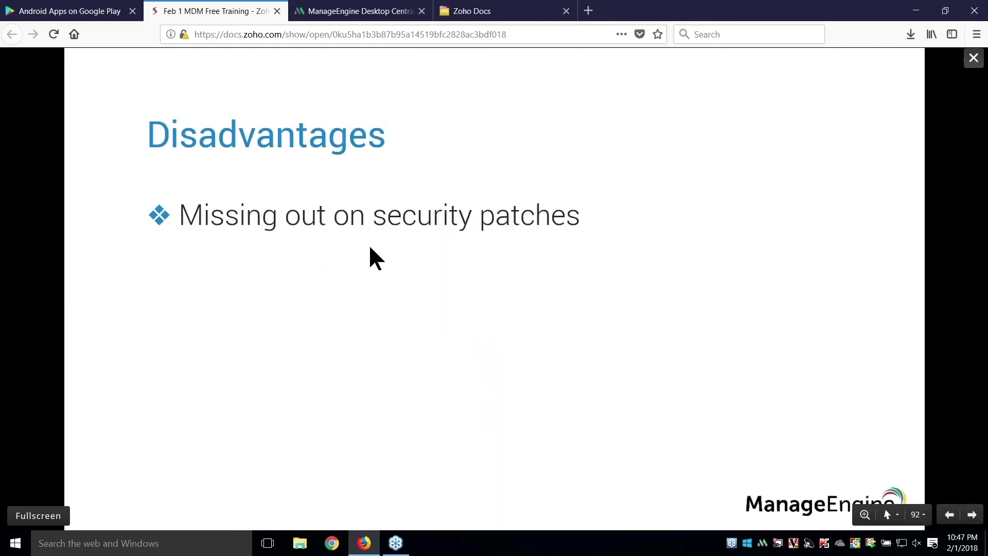
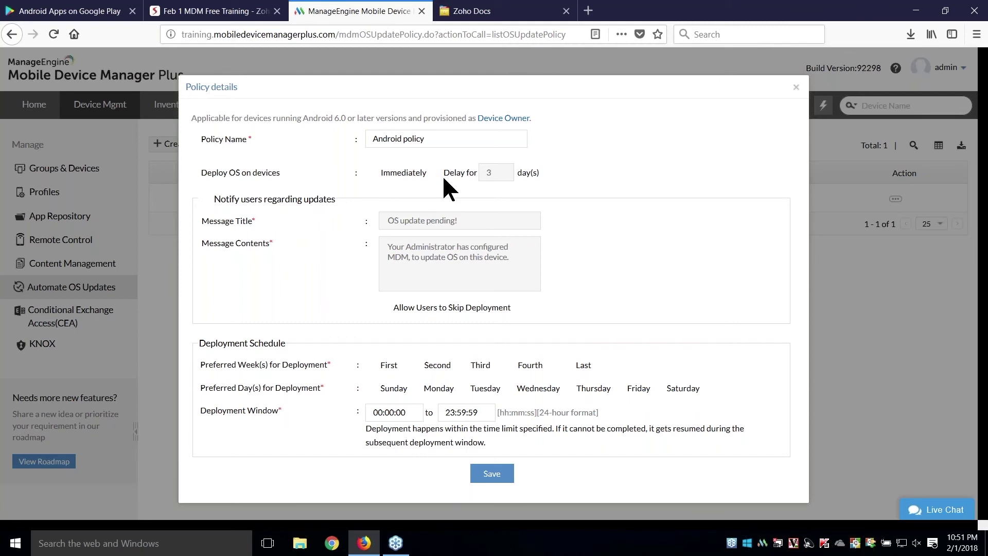
# - Save the Android OS update policy, renaming it 'Android policy-123' to resolve the duplicate name
pyautogui.click(507, 480)
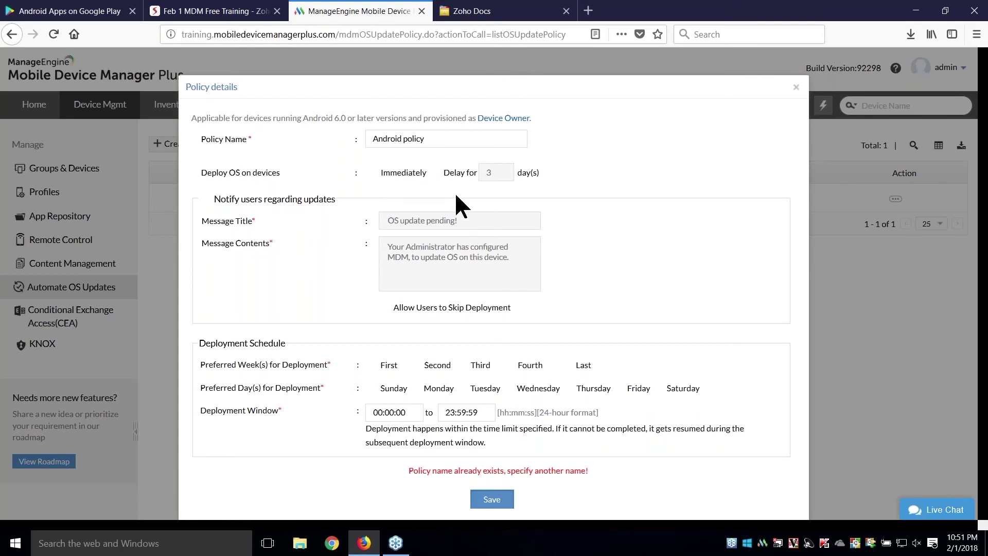
pyautogui.click(453, 135)
pyautogui.write('-123')
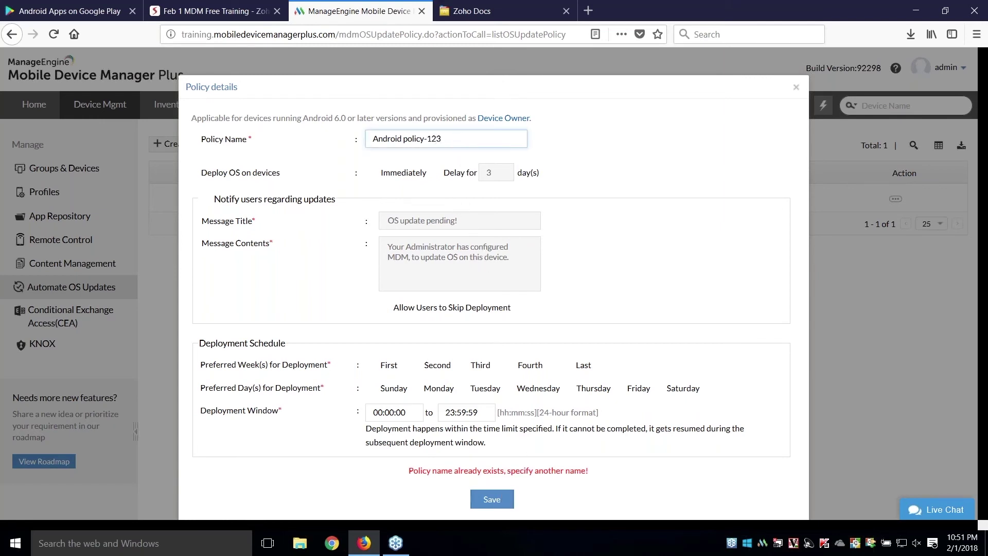
pyautogui.click(492, 499)
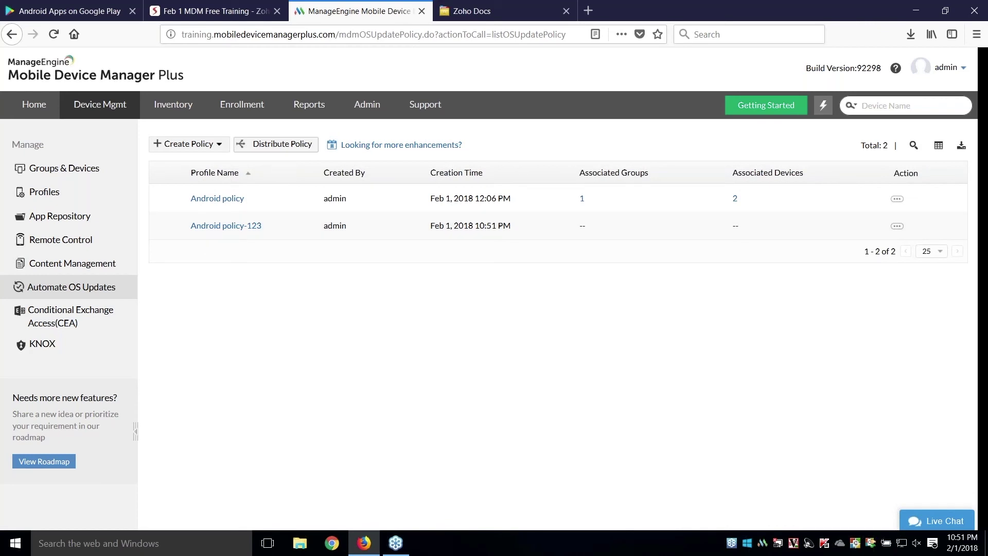
# - Show the 'Securing devices when lost/stolen' slide in Zoho Show, then go back to the device console
pyautogui.click(230, 11)
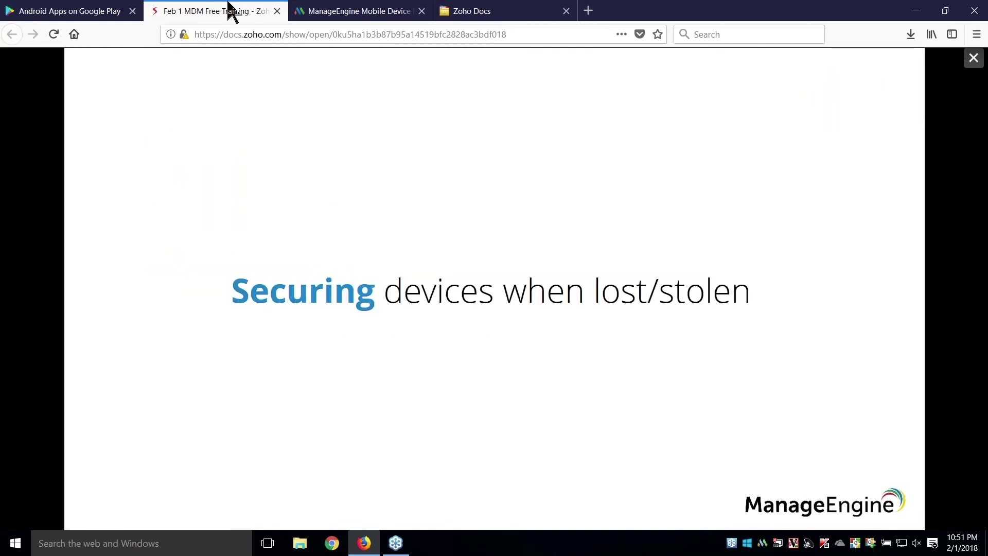
pyautogui.moveTo(322, 293)
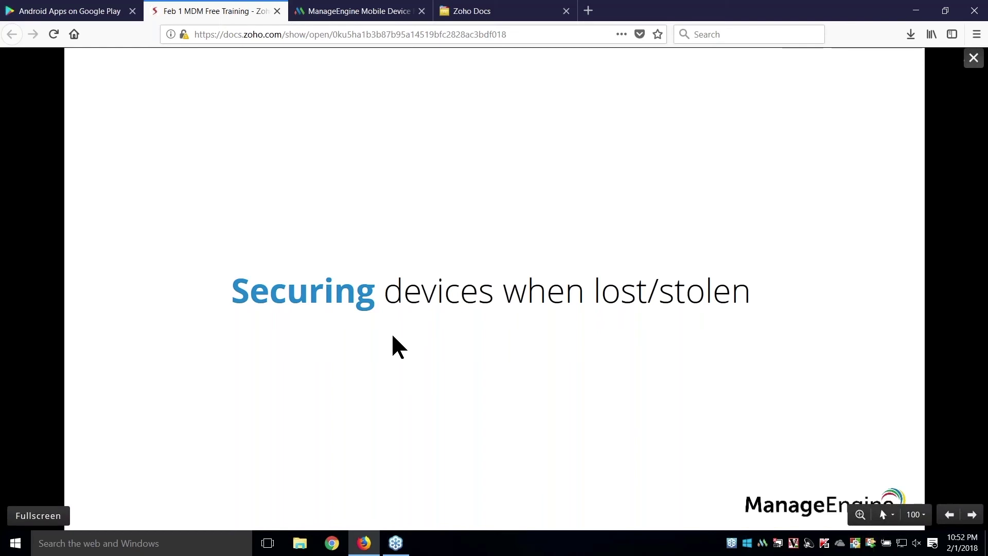
pyautogui.click(381, 11)
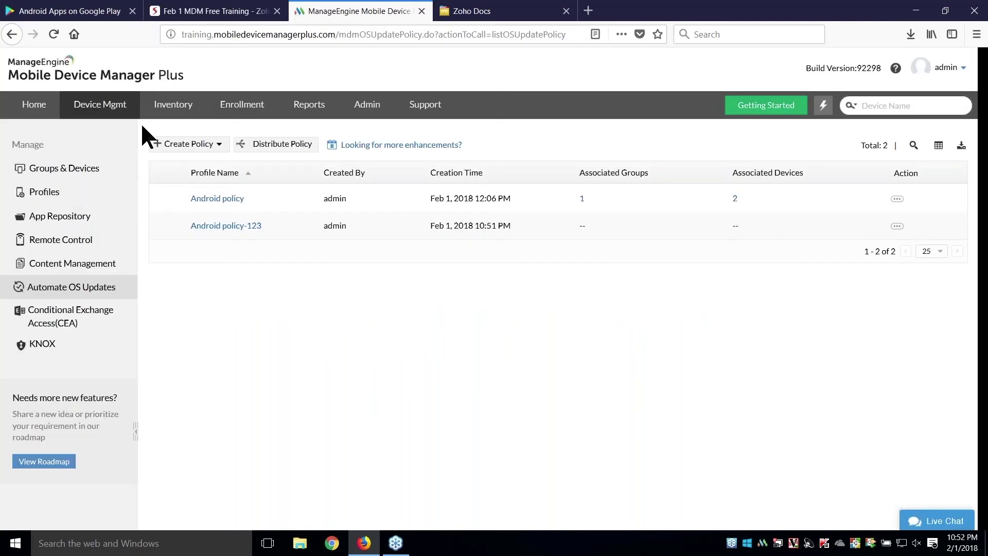
# - Open the lost S7 from Inventory and view its last location on the Geo-Tracking map
pyautogui.click(165, 109)
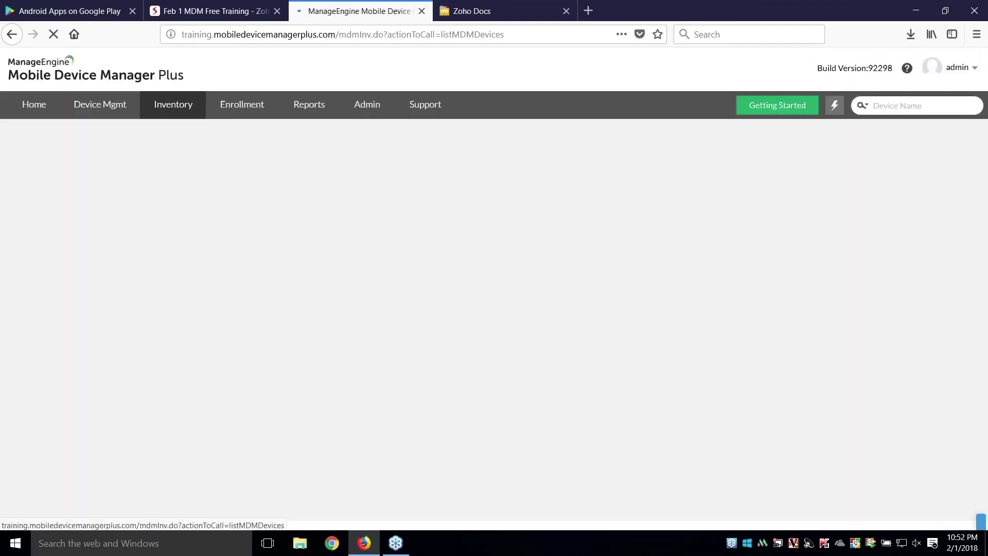
pyautogui.scroll(-1, 312, 355)
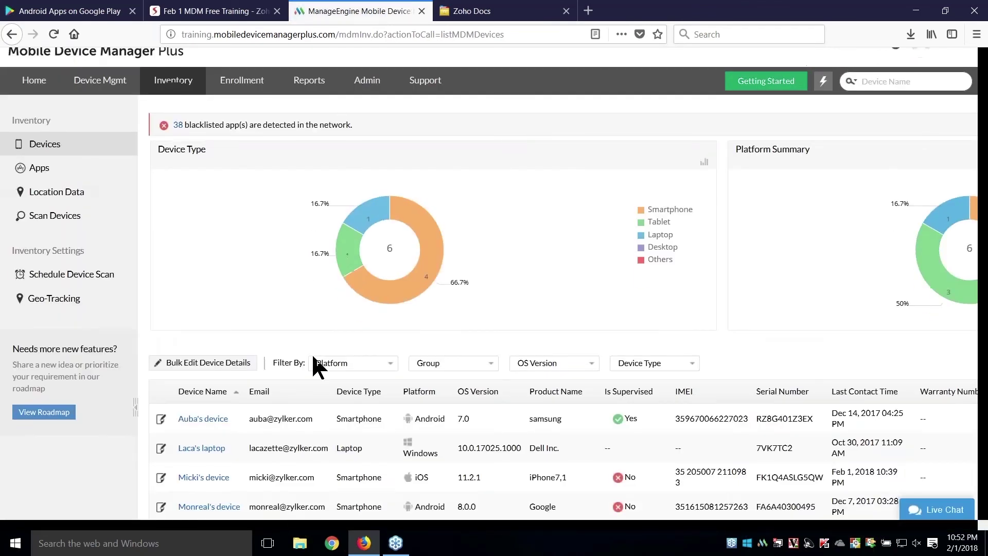
pyautogui.scroll(-4, 312, 355)
pyautogui.click(221, 369)
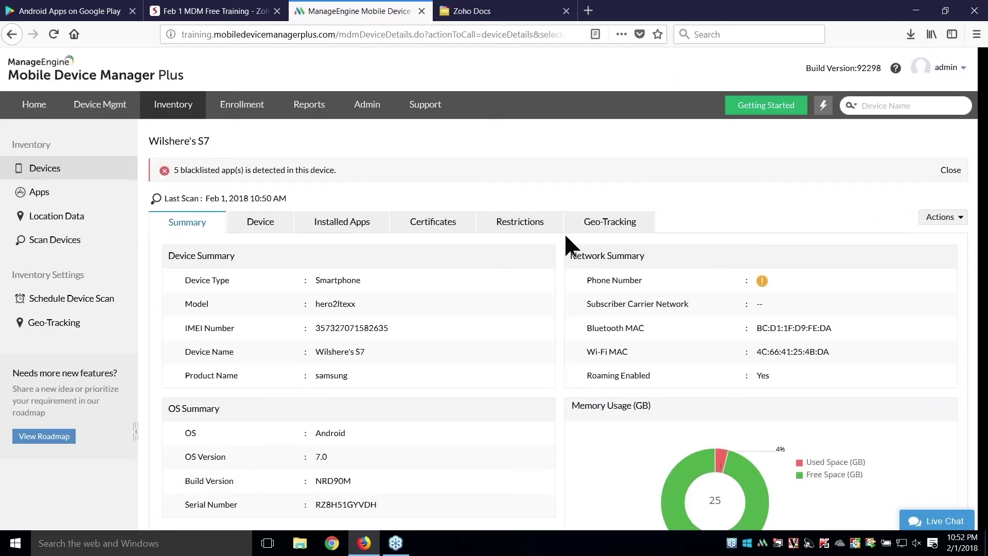
pyautogui.click(603, 222)
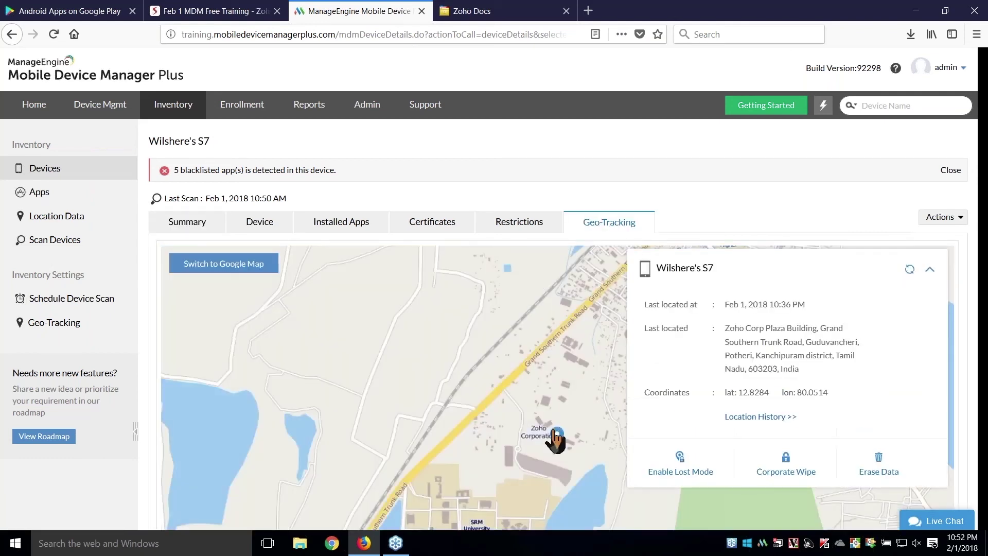
# - Cancel the remote alarm prompt and start Lost Mode for the S7
pyautogui.click(937, 217)
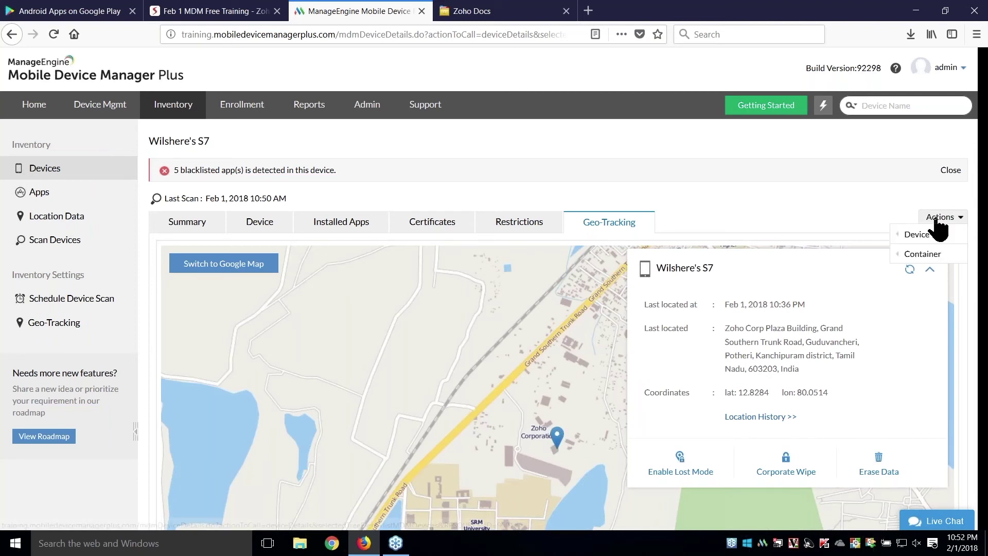
pyautogui.moveTo(938, 230)
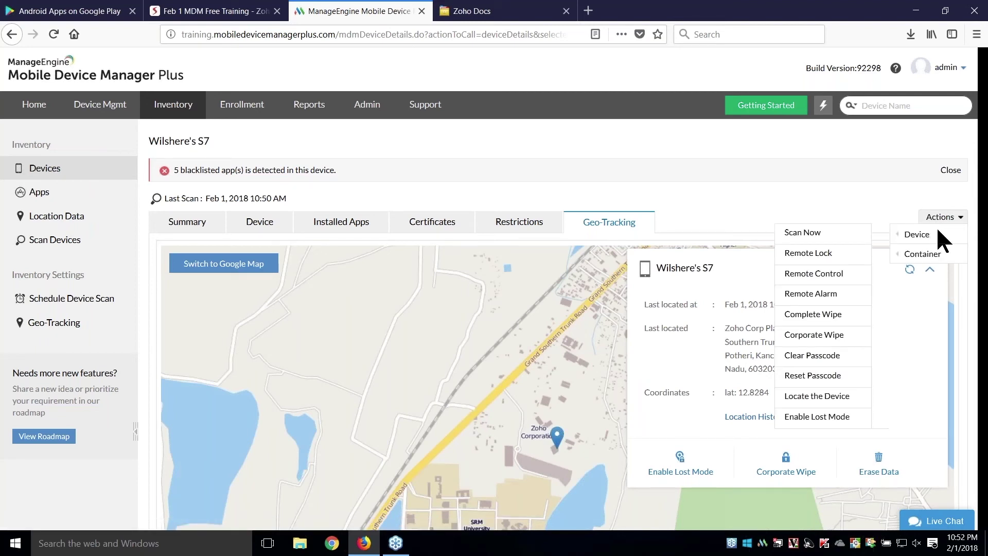
pyautogui.click(822, 300)
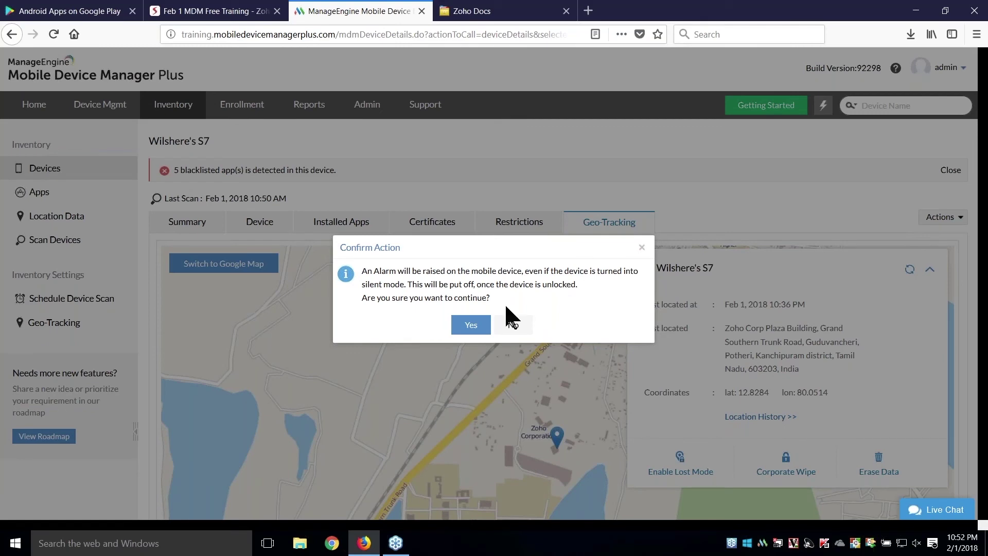
pyautogui.click(643, 248)
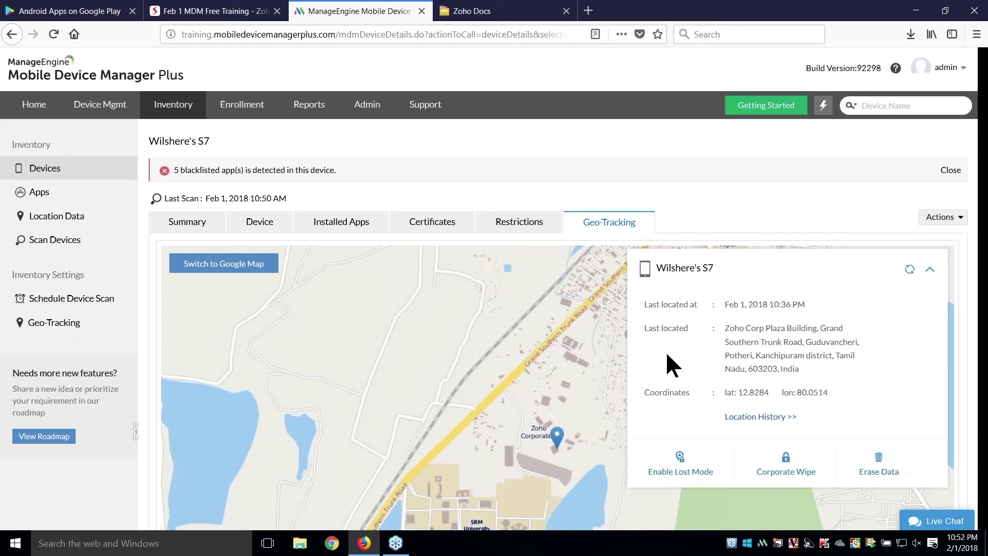
pyautogui.click(680, 465)
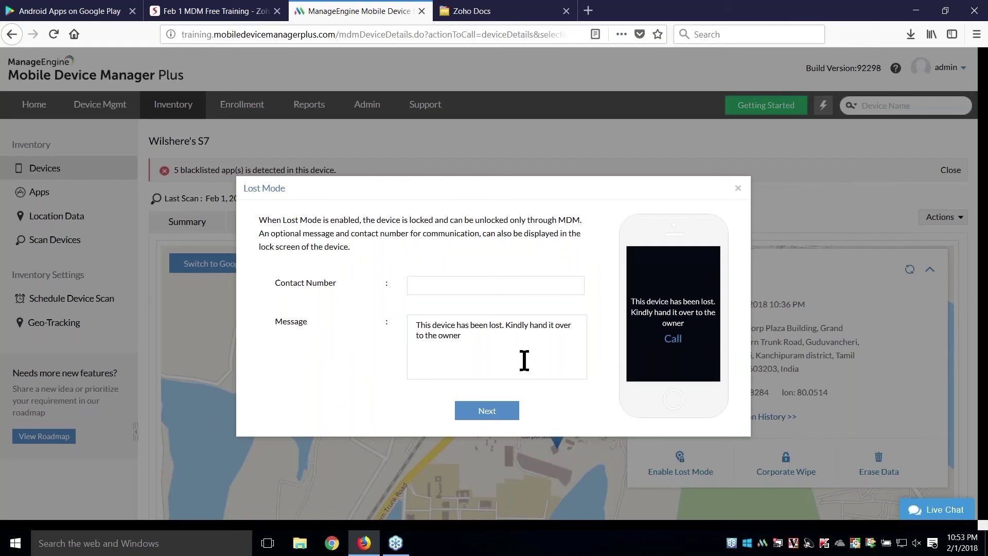
# - Put the S7 into Lost Mode with a lock-screen contact number and a new device passcode
pyautogui.click(474, 286)
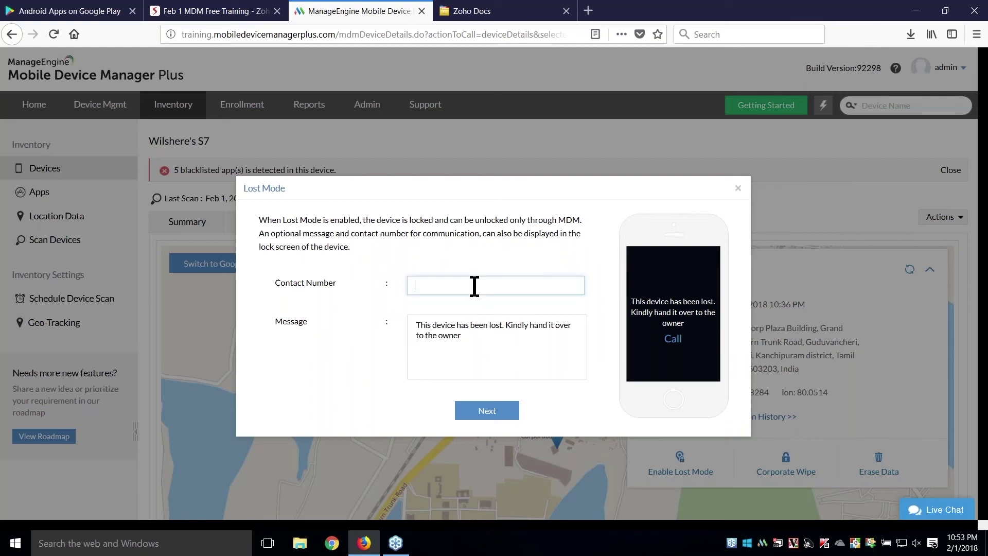
pyautogui.write('987654321')
pyautogui.click(502, 414)
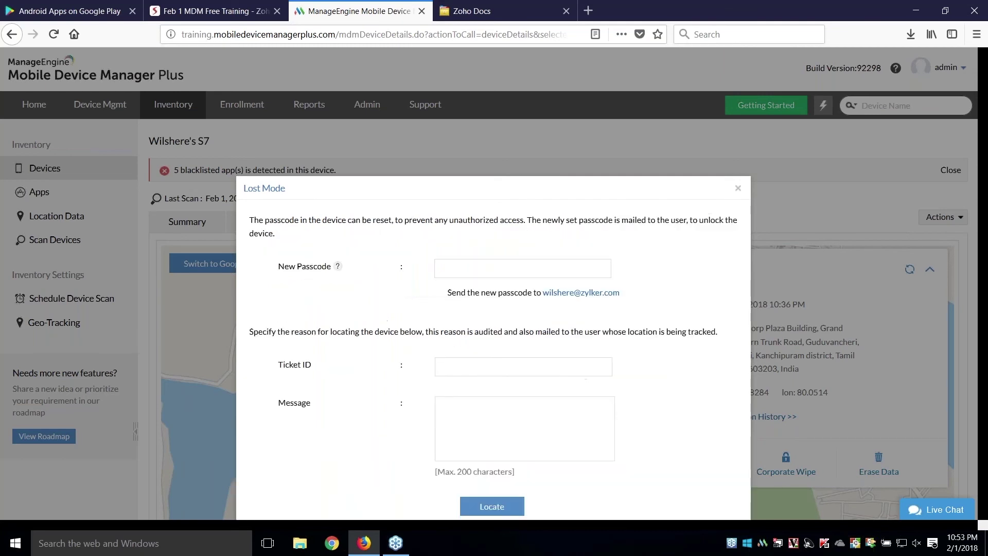
pyautogui.click(456, 268)
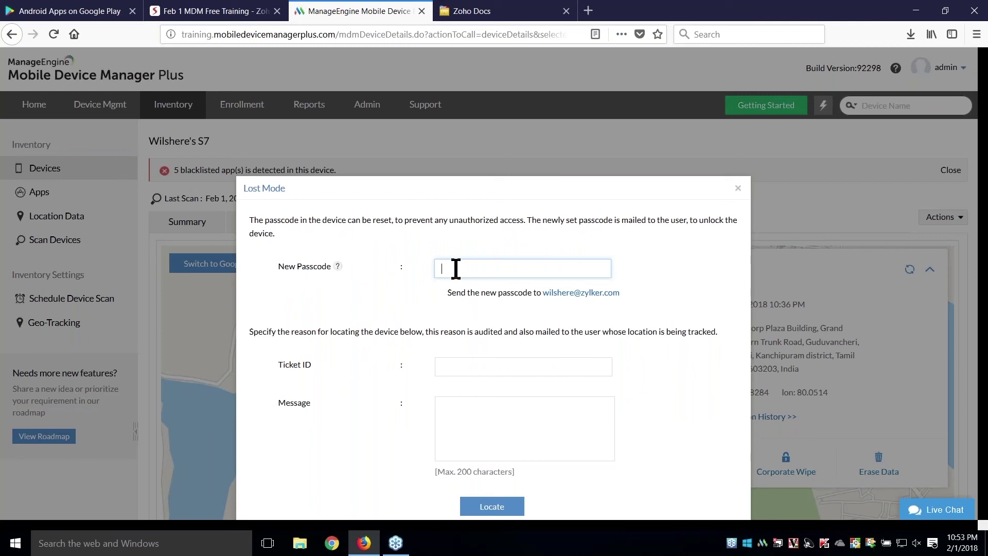
pyautogui.write('admin')
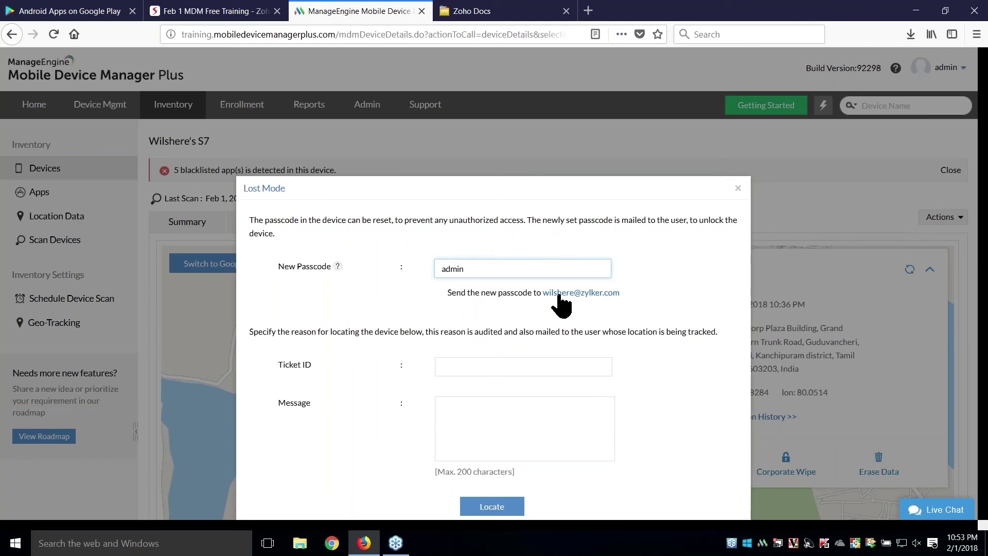
pyautogui.scroll(-2, 560, 304)
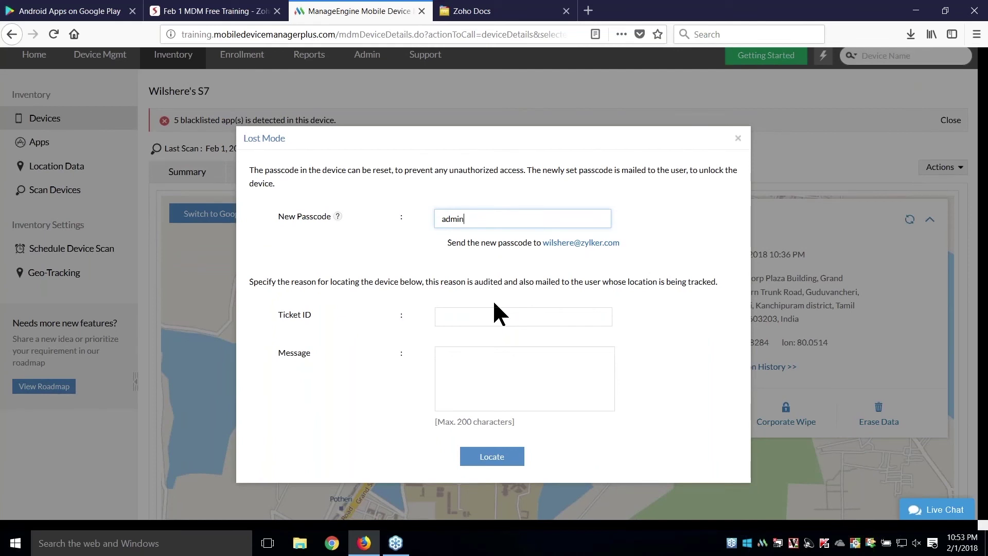
pyautogui.click(484, 310)
pyautogui.press('Tab')
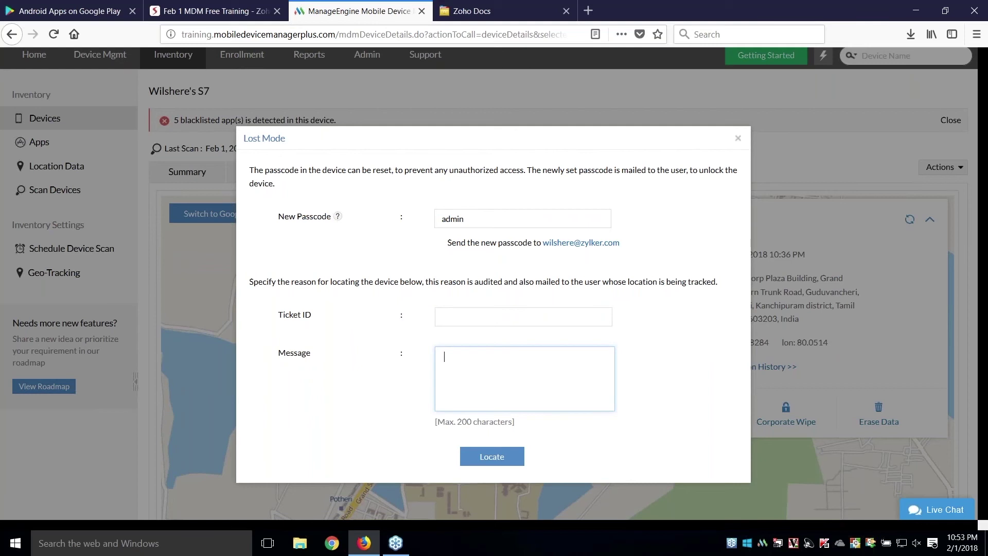
pyautogui.click(506, 460)
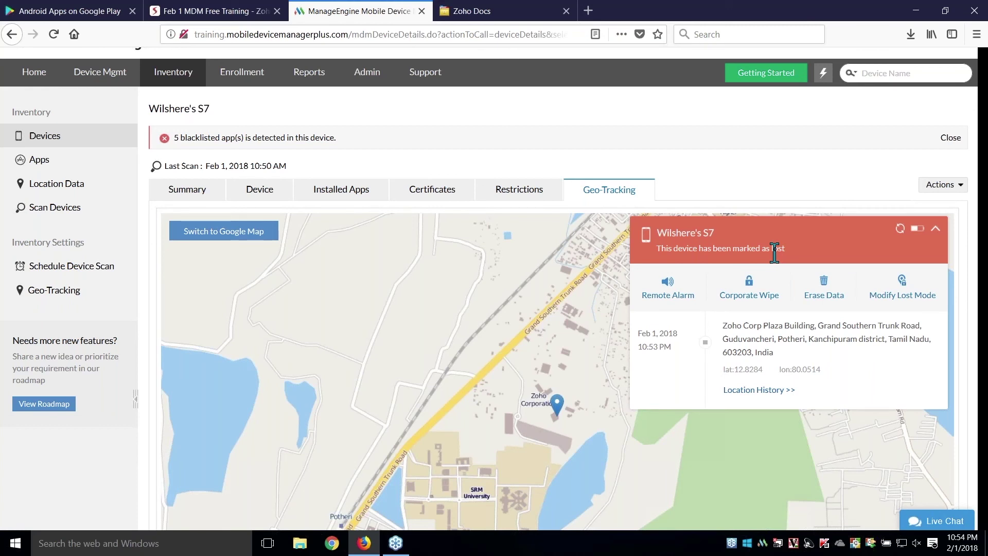
# - Dismiss the Corporate Wipe and Erase Data prompts without wiping the S7, then return to the slides
pyautogui.click(749, 295)
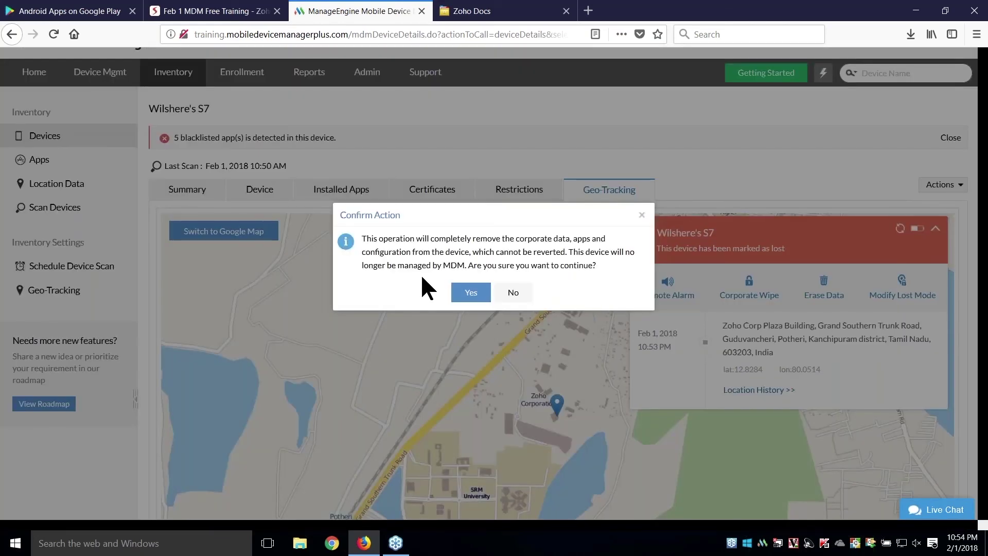
pyautogui.click(642, 215)
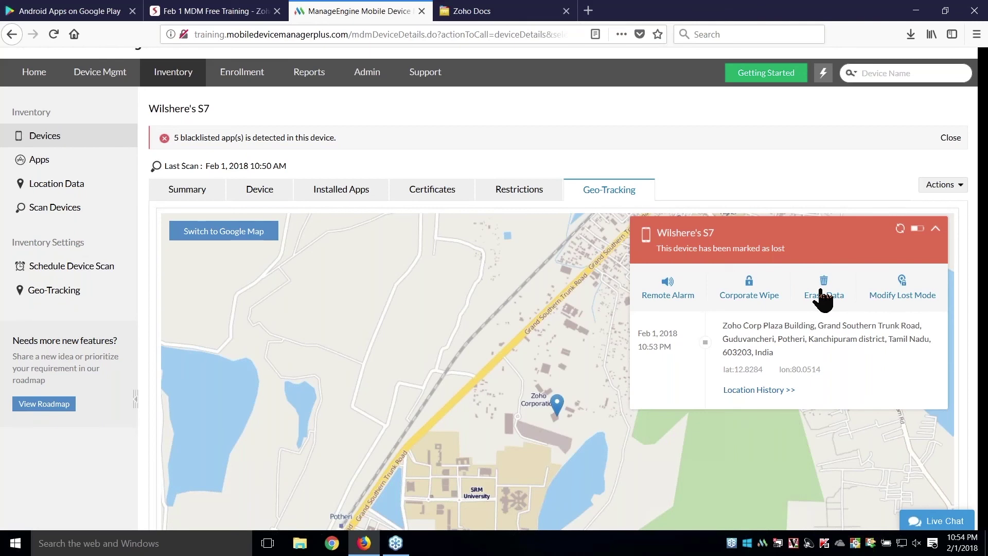
pyautogui.click(824, 299)
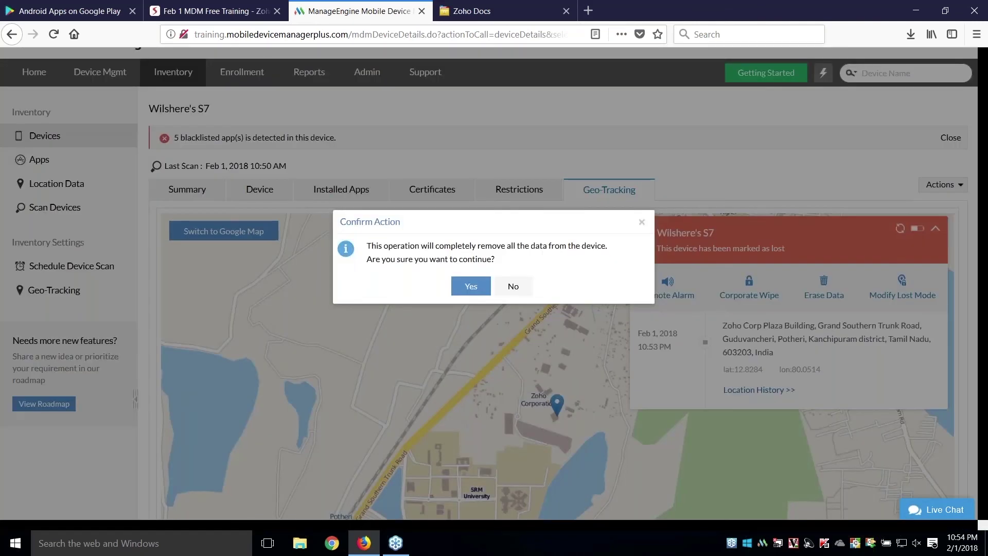
pyautogui.click(641, 223)
pyautogui.click(212, 11)
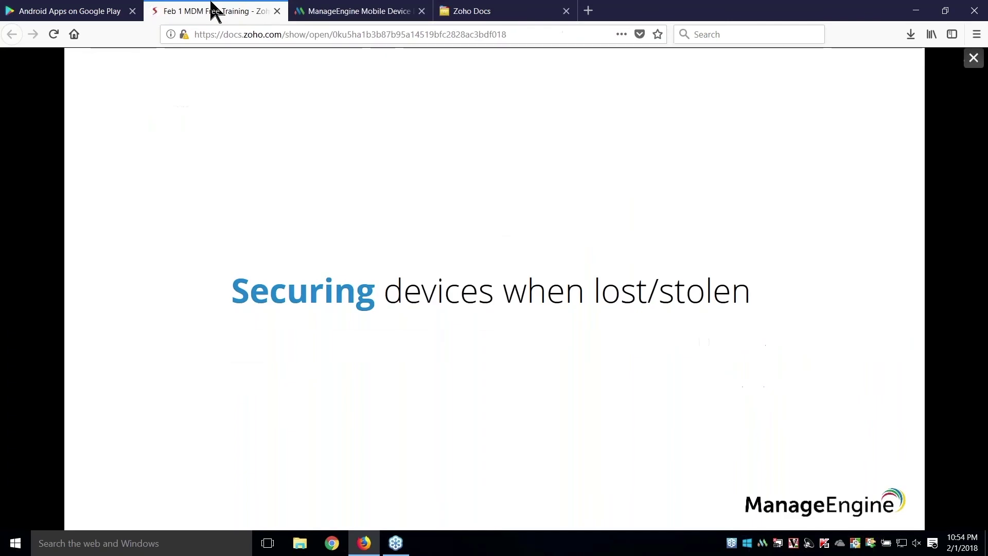
# - Advance the slides to Scenario 1, then open the Apps inventory listing 255 discovered apps
pyautogui.press('Right')
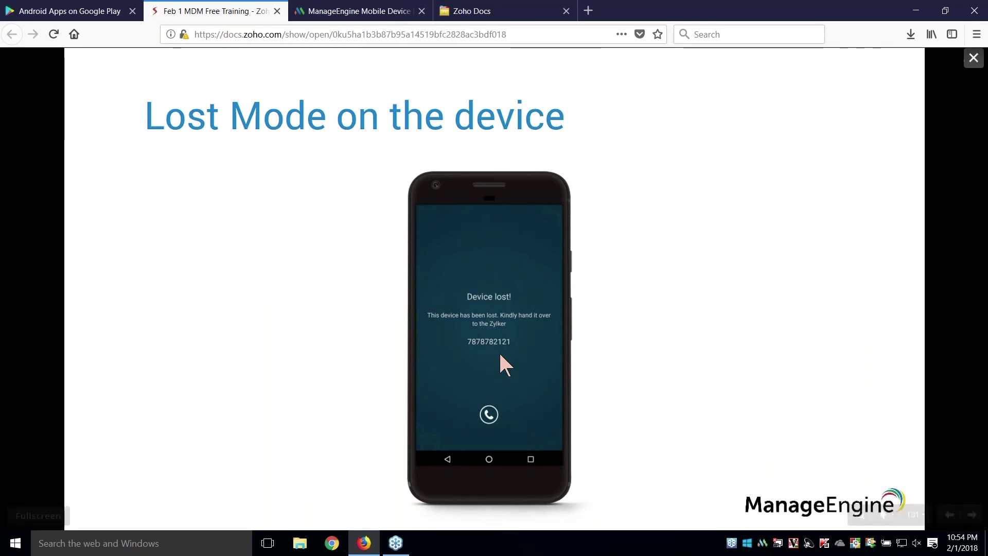
pyautogui.click(481, 325)
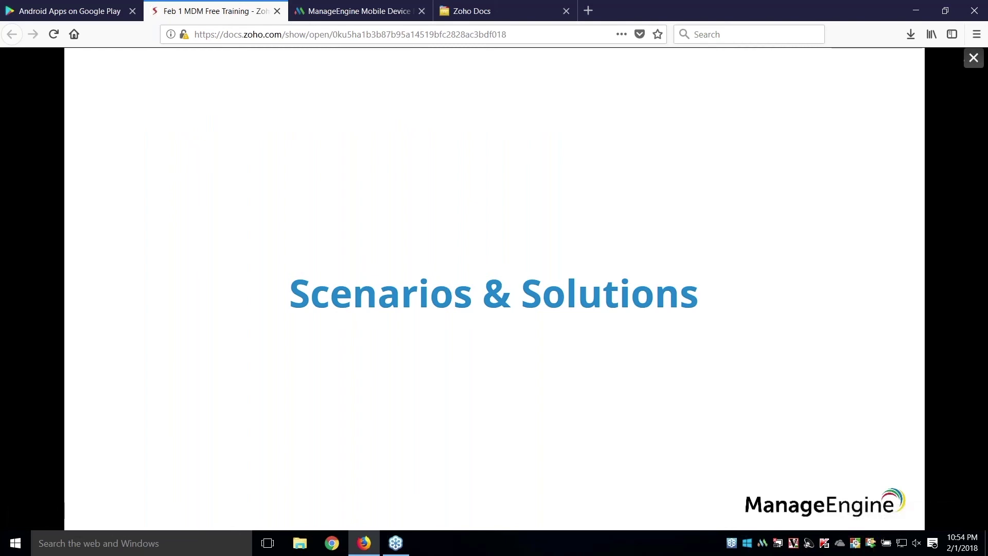
pyautogui.click(518, 298)
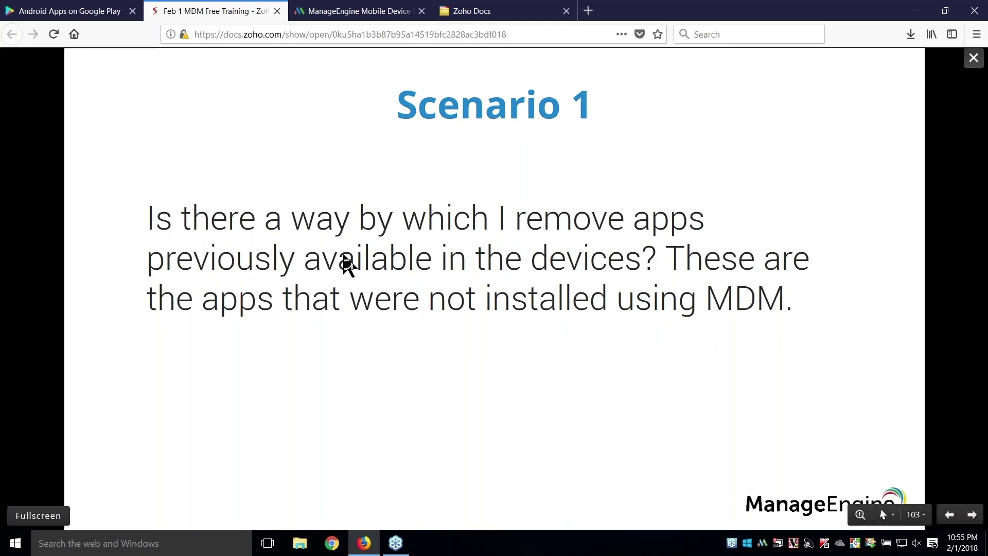
pyautogui.click(354, 10)
pyautogui.click(51, 161)
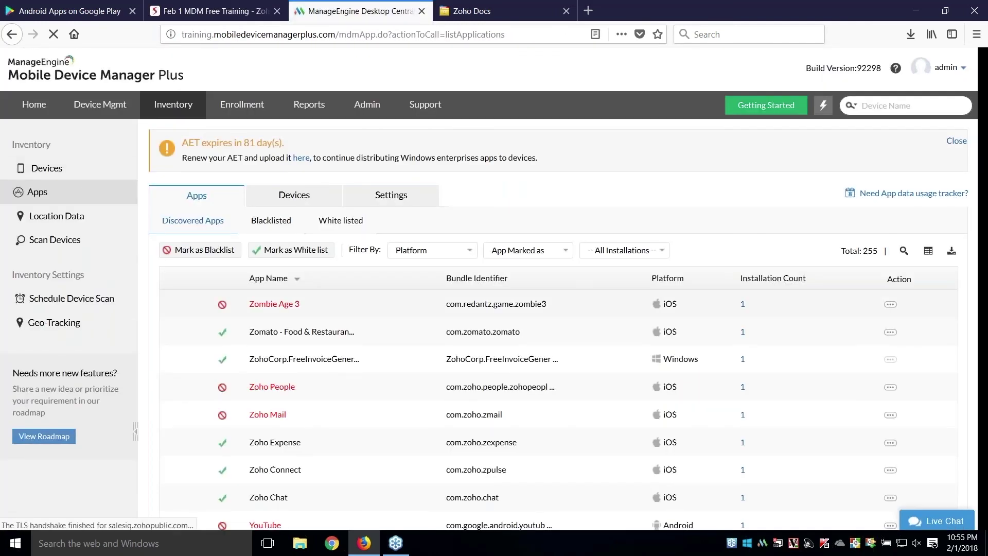
# - Blacklist the Android Word app in the Apps inventory and return to the Scenario 1 slide
pyautogui.scroll(-3, 494, 288)
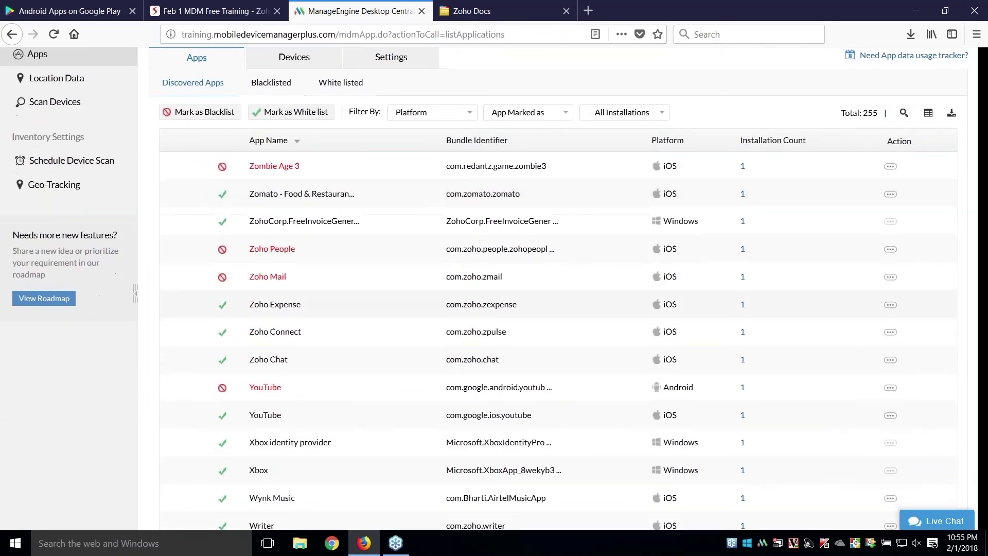
pyautogui.scroll(-4, 325, 353)
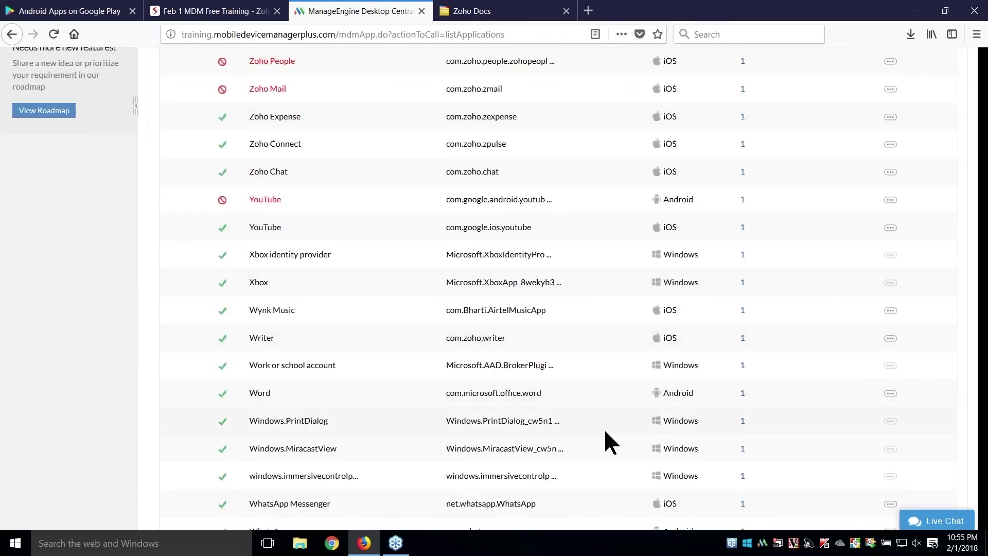
pyautogui.click(891, 393)
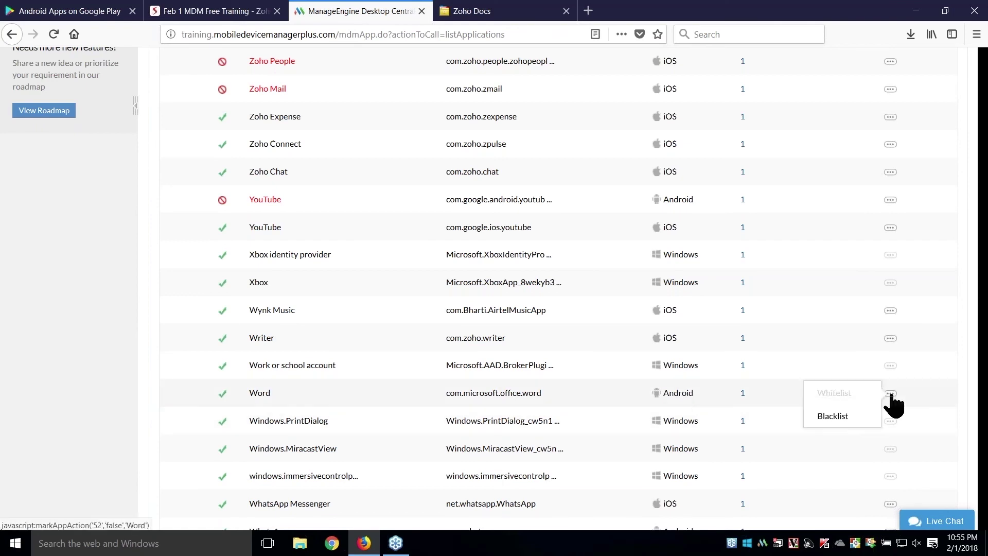
pyautogui.click(849, 419)
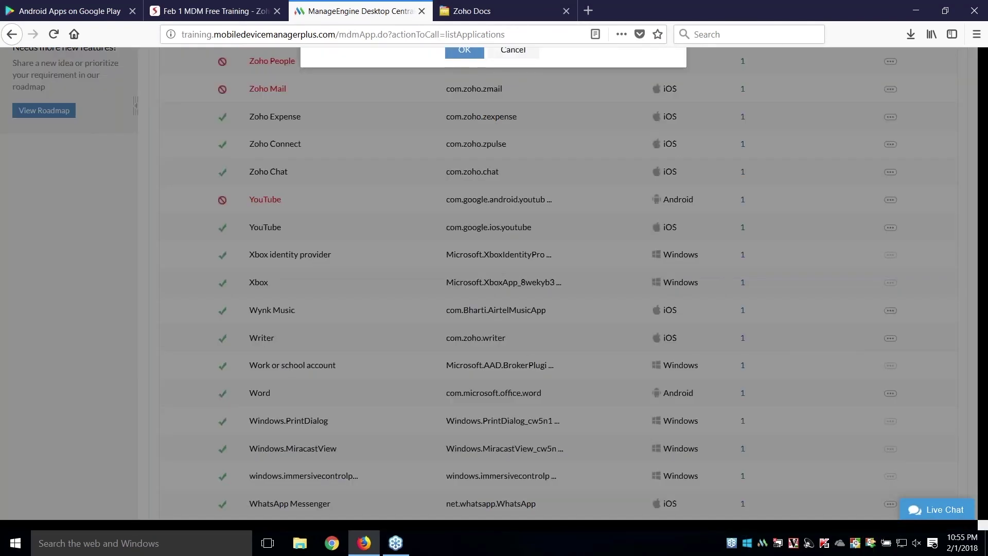
pyautogui.scroll(6, 755, 330)
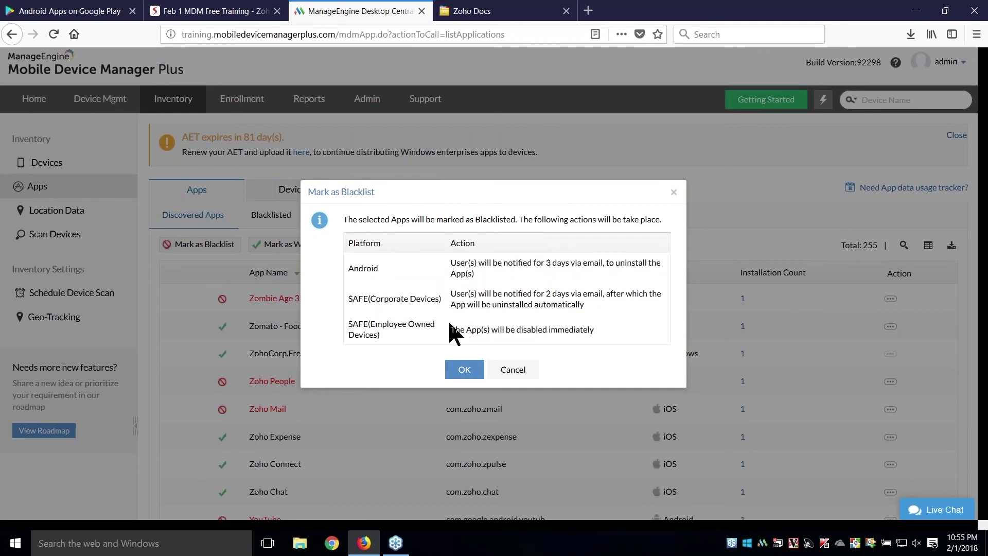
pyautogui.click(464, 370)
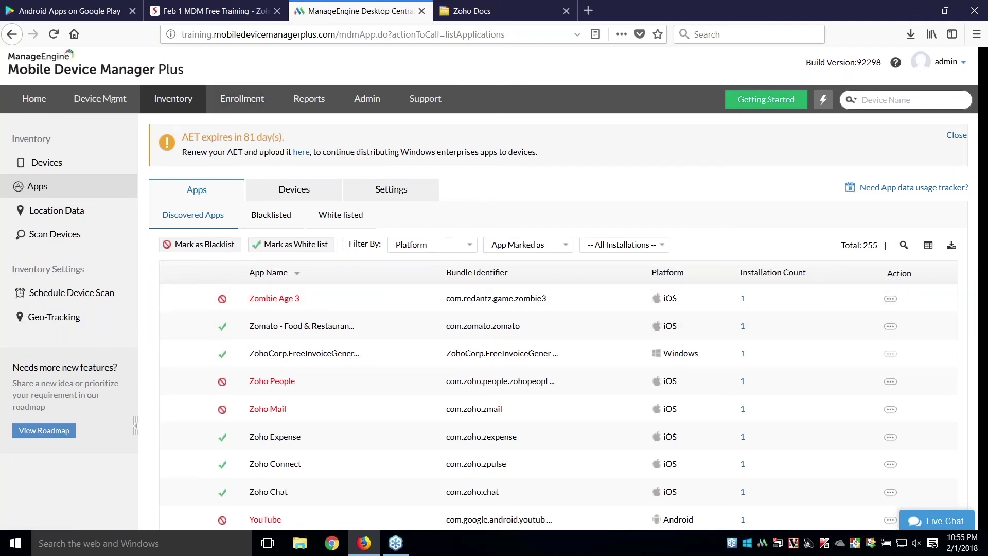
pyautogui.click(245, 13)
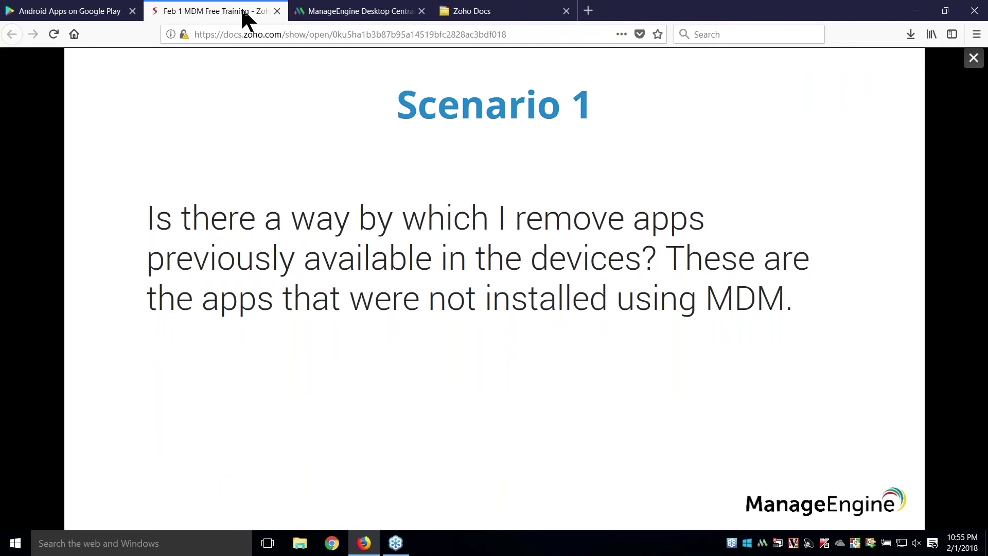
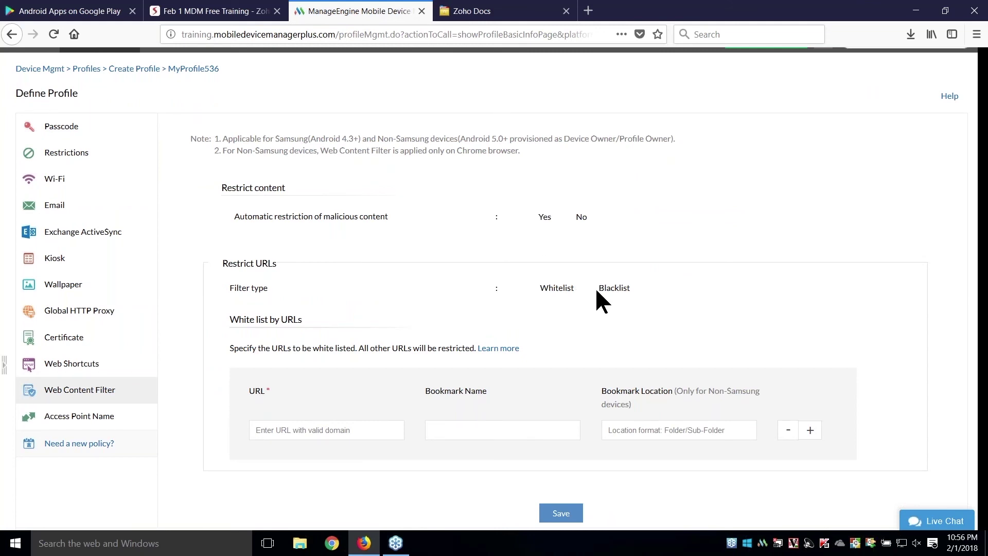
pyautogui.click(303, 429)
pyautogui.write('http://youtube.com')
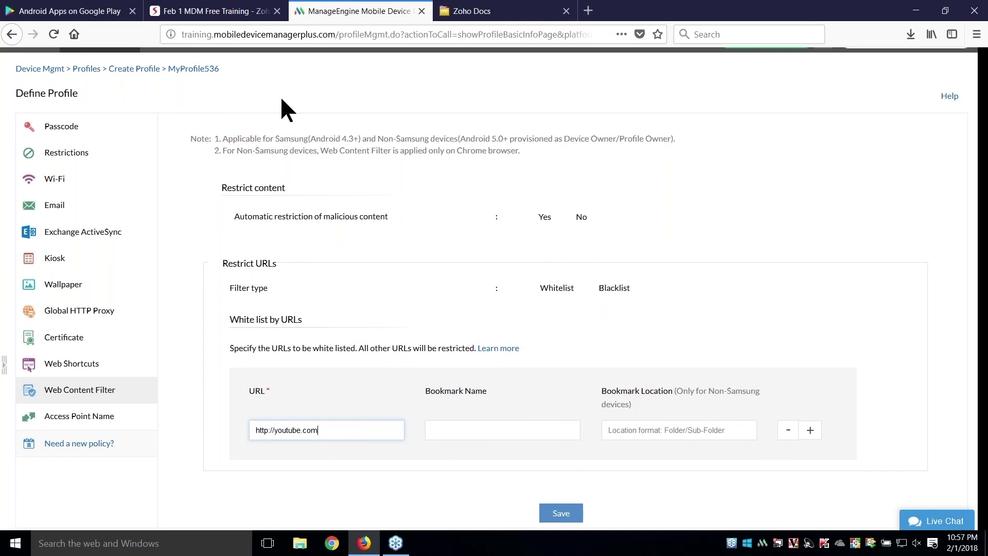
pyautogui.click(244, 11)
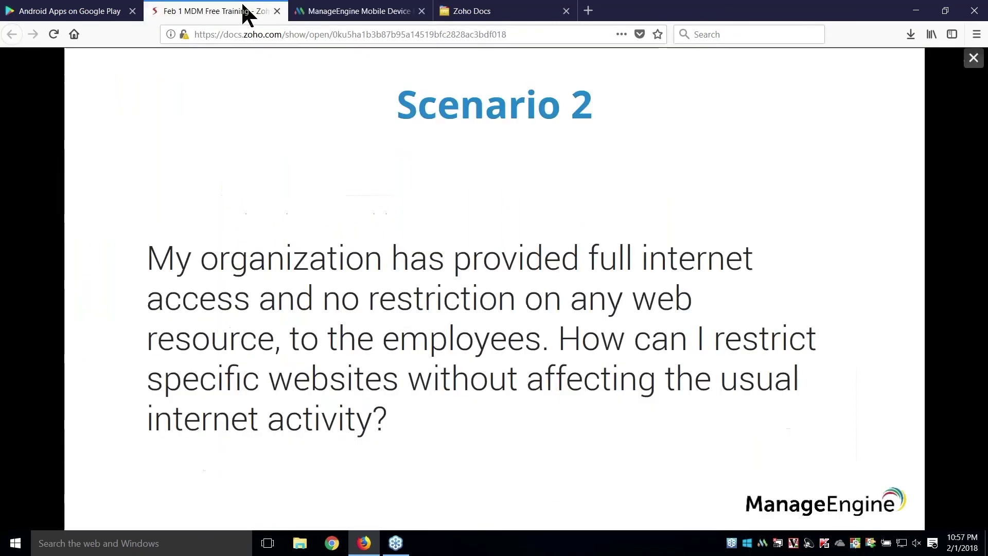
pyautogui.press('Right')
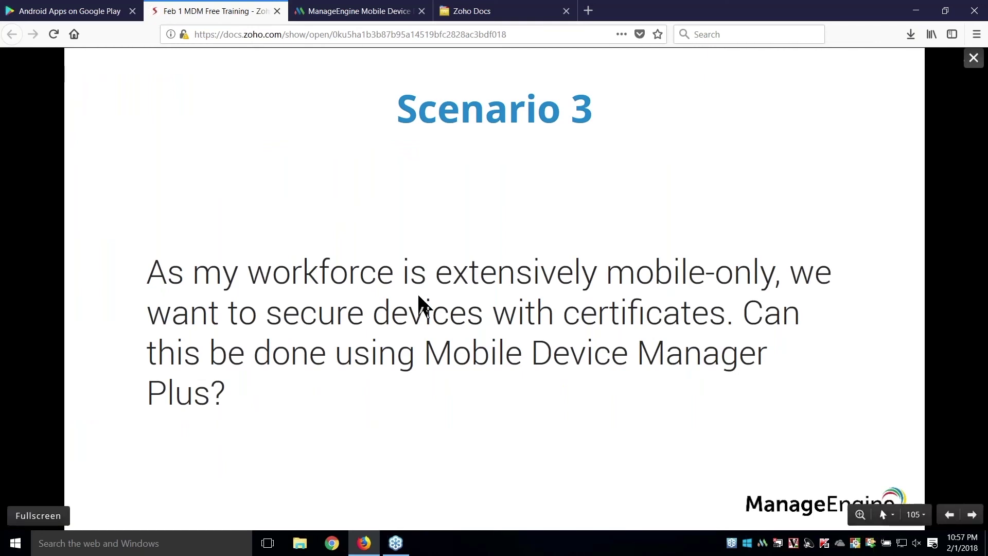
pyautogui.click(365, 11)
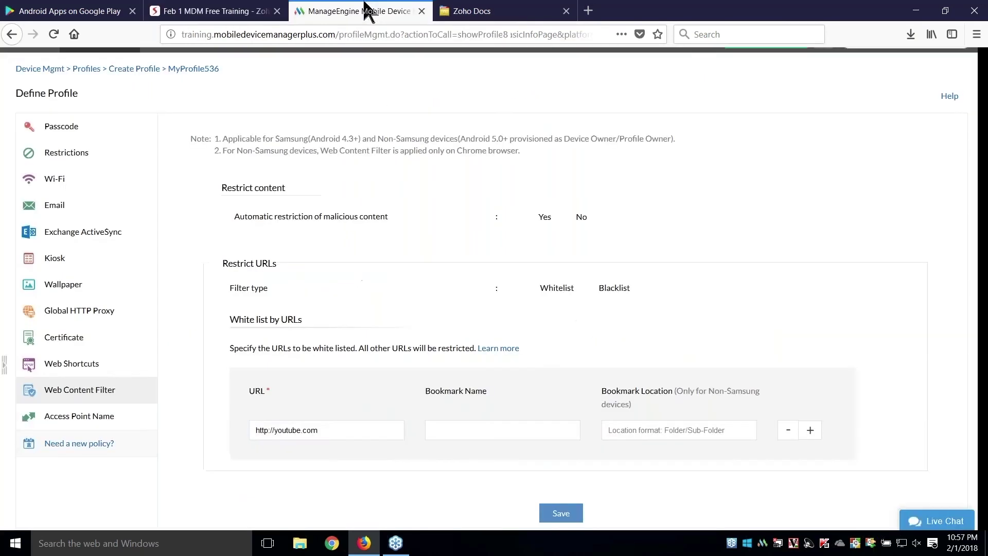
# - Select GeoTrust Global CA as the profile's certificate, then switch to the slides
pyautogui.click(107, 349)
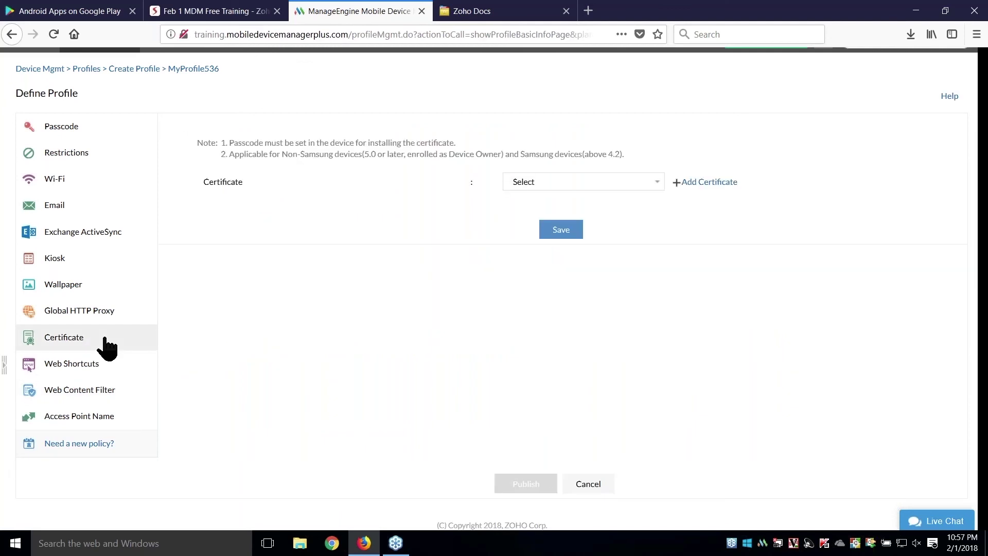
pyautogui.click(533, 181)
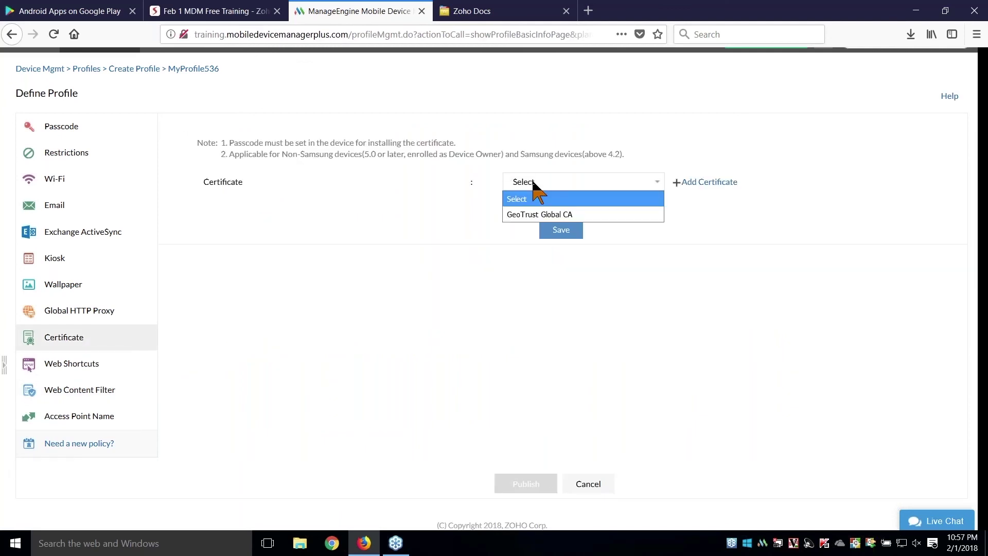
pyautogui.click(534, 214)
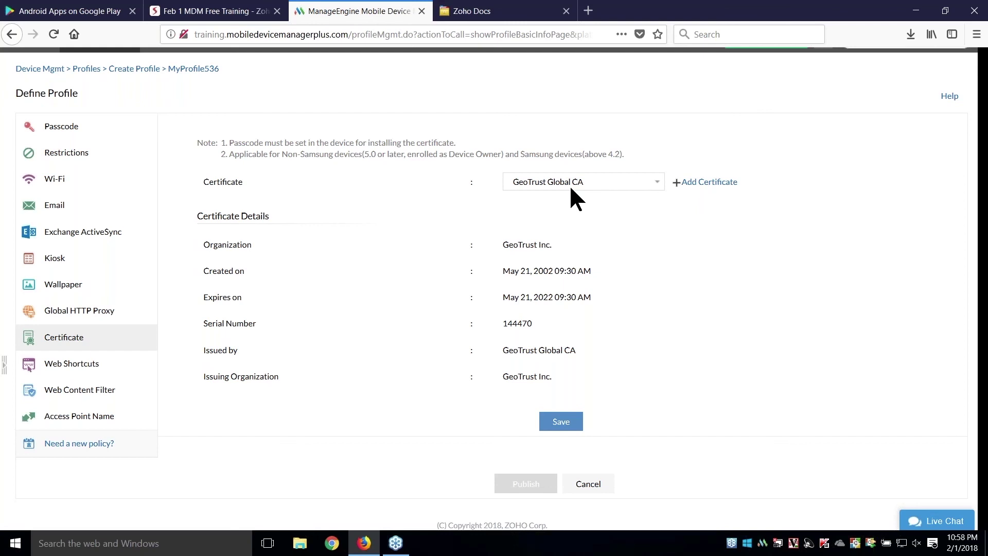
pyautogui.click(177, 10)
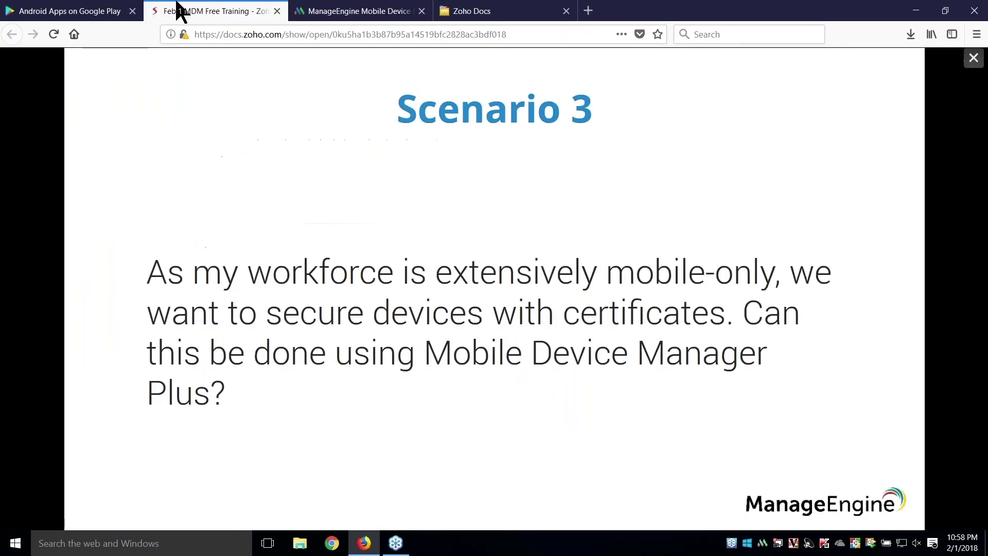
# - Advance to the Scenario 4 secure-proxy slide and return to the profile's certificate settings
pyautogui.press('Right')
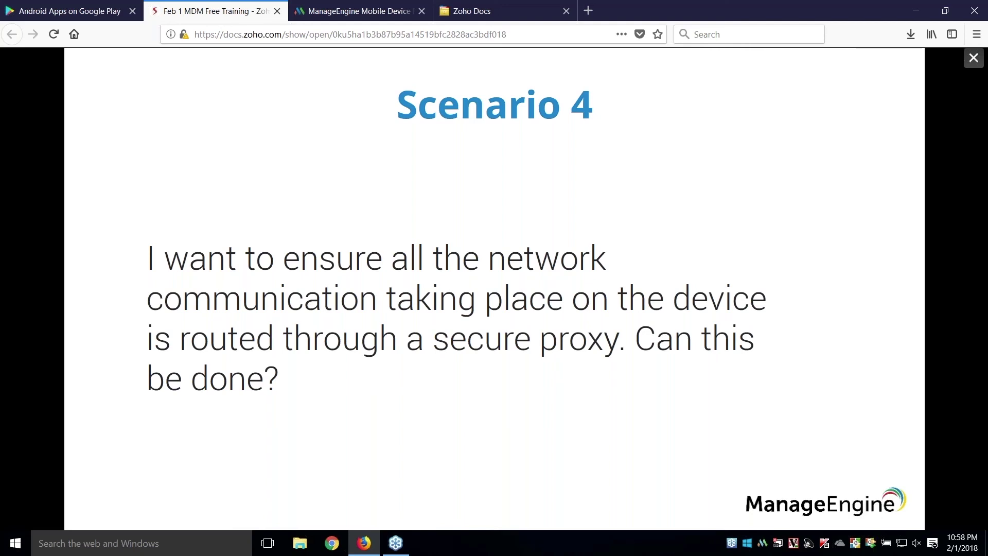
pyautogui.click(361, 10)
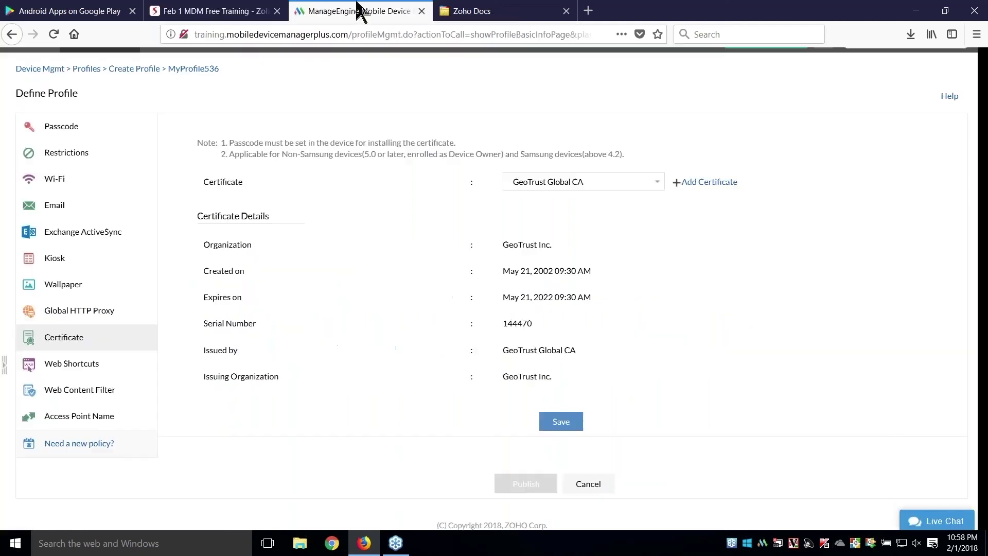
# - Open MyProfile536's Global HTTP Proxy page and its Bypass URLs box, then return to the slides
pyautogui.click(88, 315)
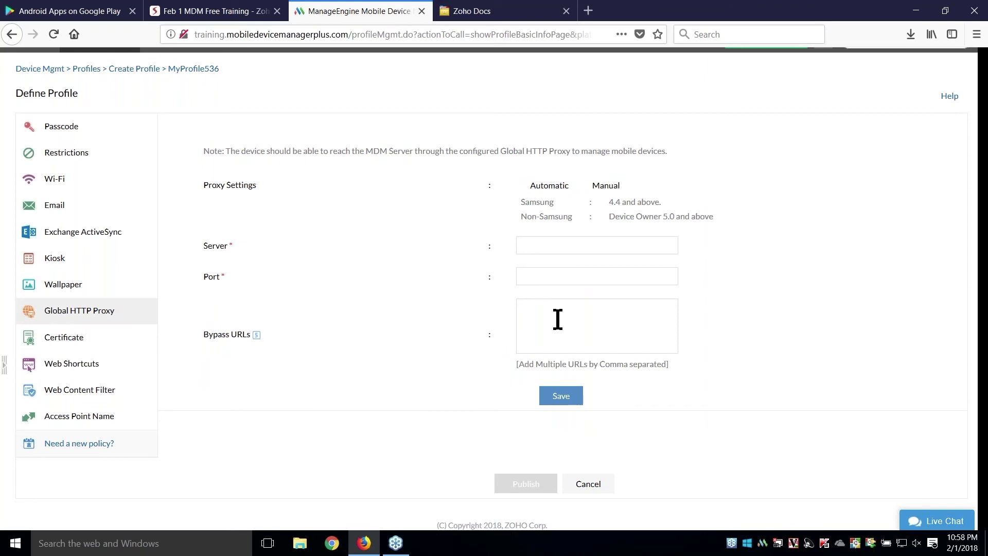
pyautogui.click(558, 319)
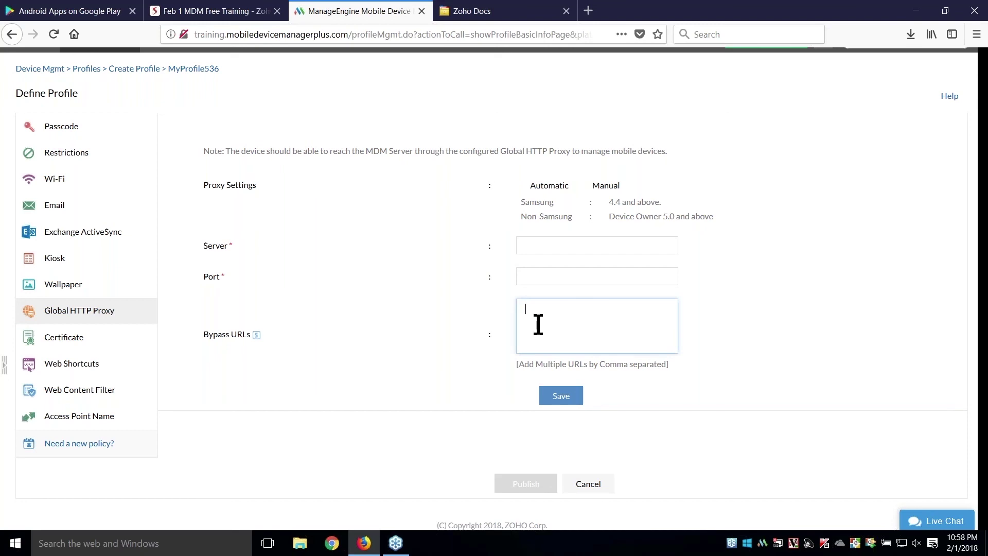
pyautogui.click(220, 10)
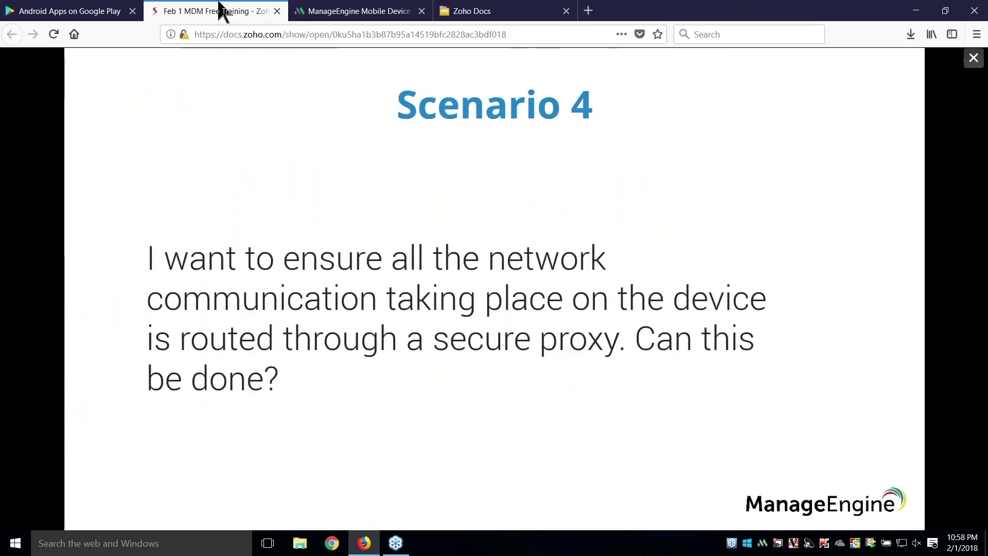
# - Advance past the Questions slide to Question 1, then return to the proxy settings
pyautogui.press('Right')
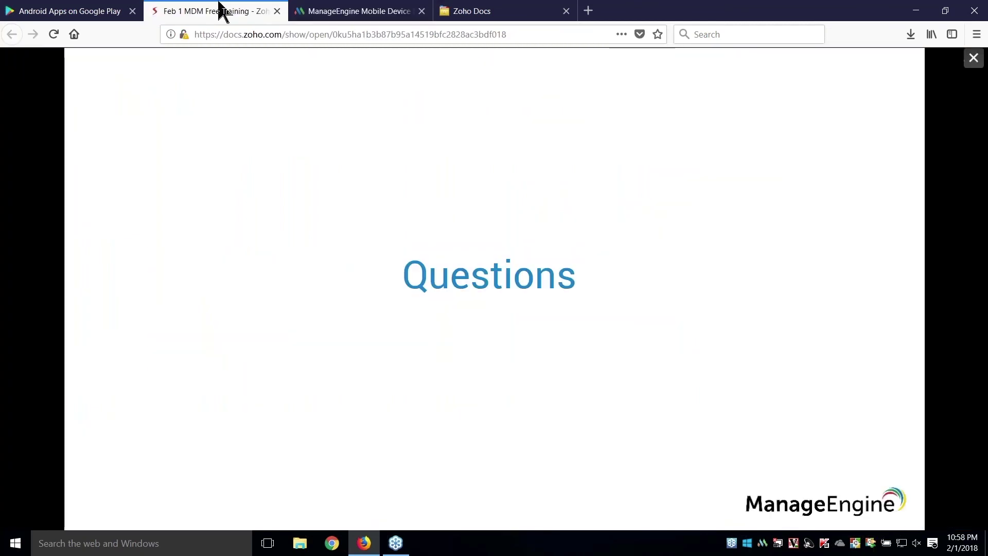
pyautogui.press('Right')
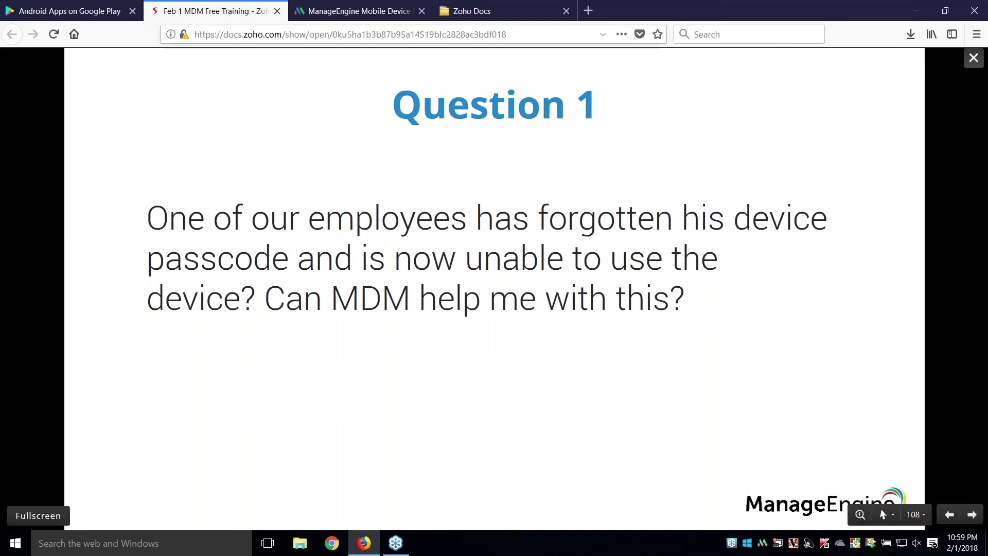
pyautogui.click(370, 11)
pyautogui.scroll(2, 175, 106)
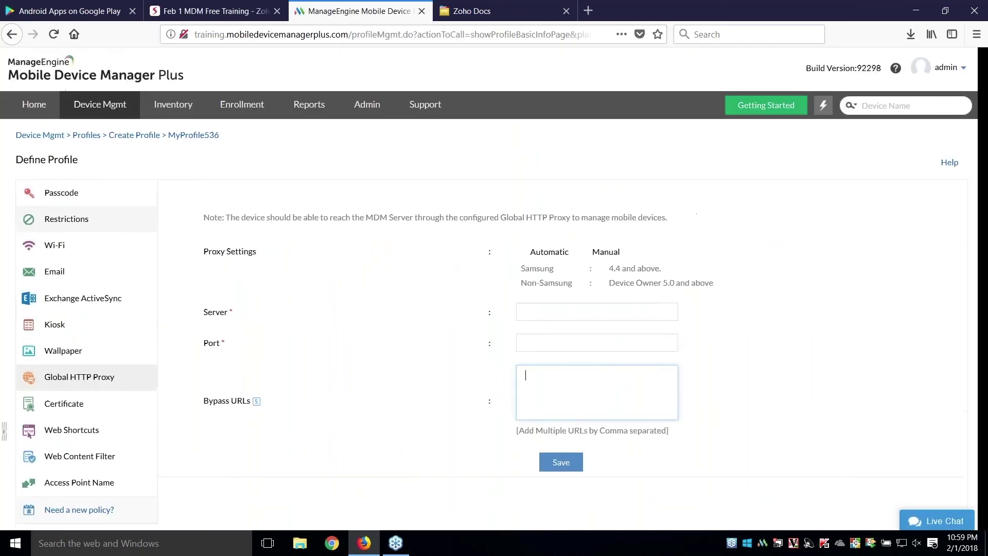
# - Open the first Samsung Android device's details from the inventory
pyautogui.click(176, 109)
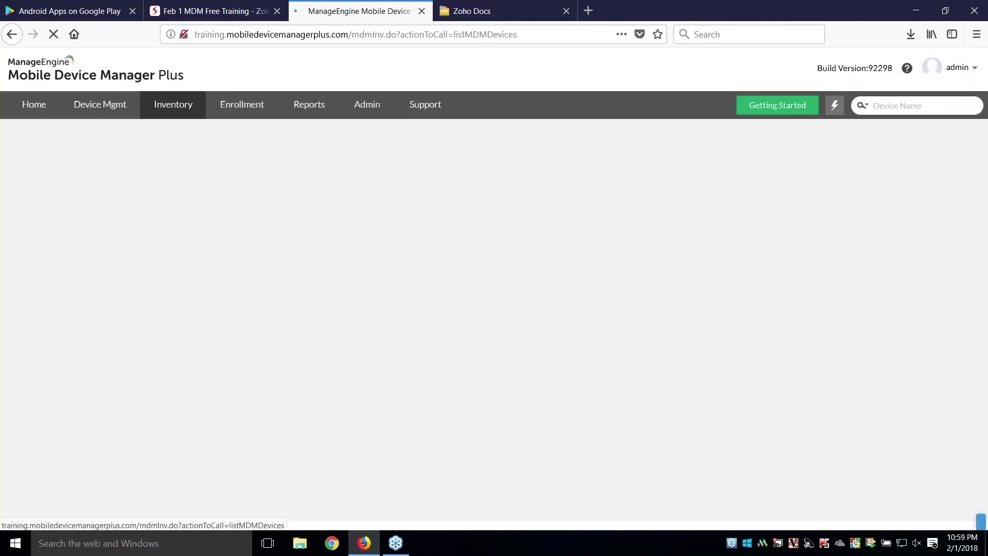
pyautogui.scroll(-5, 128, 238)
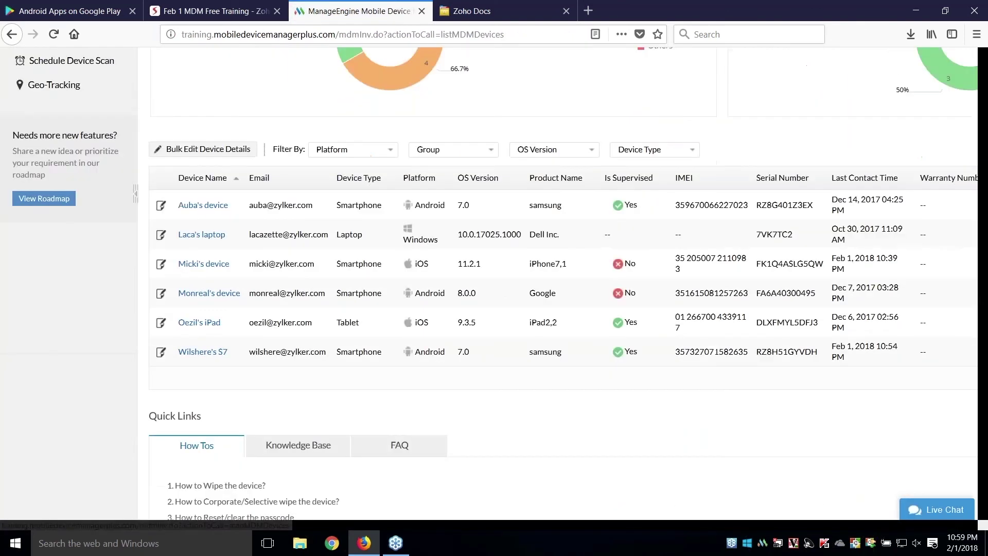
pyautogui.click(209, 206)
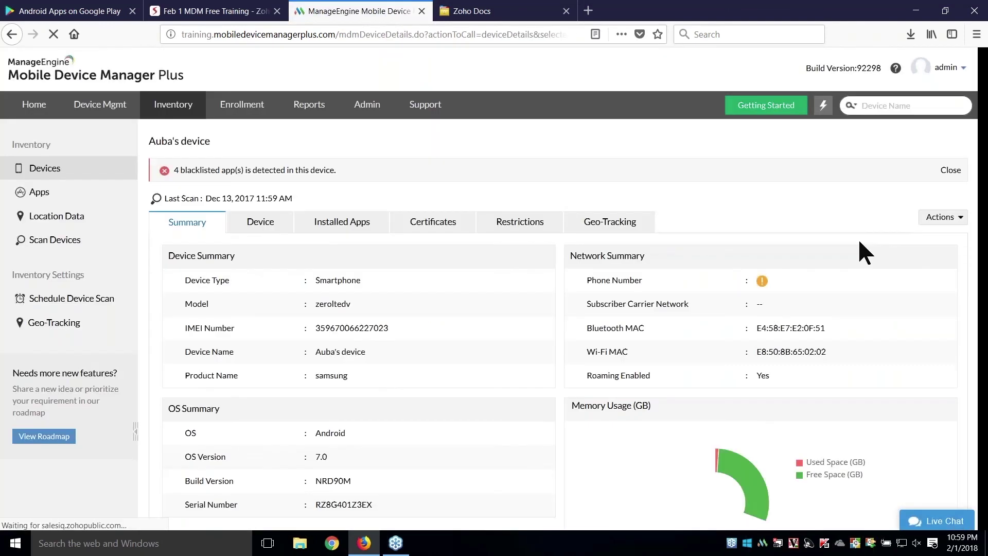
# - Run Clear Passcode on the device, authorize with the admin password, then advance to Question 2
pyautogui.click(940, 217)
pyautogui.moveTo(937, 241)
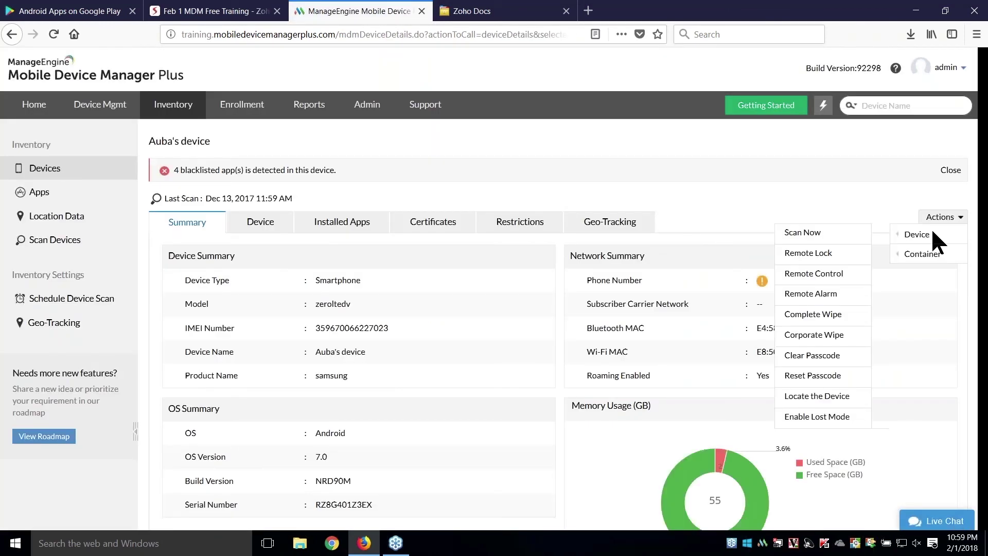
pyautogui.click(803, 356)
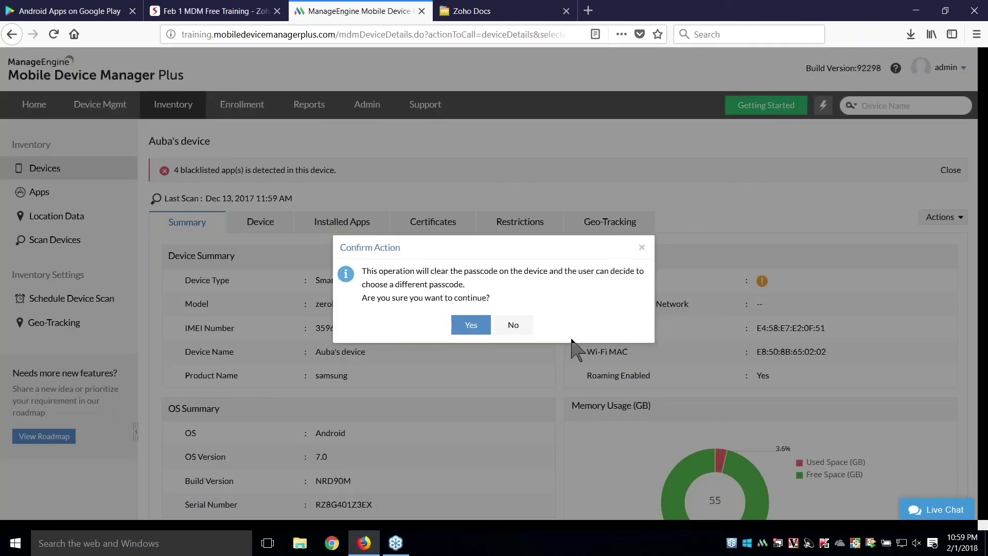
pyautogui.click(471, 325)
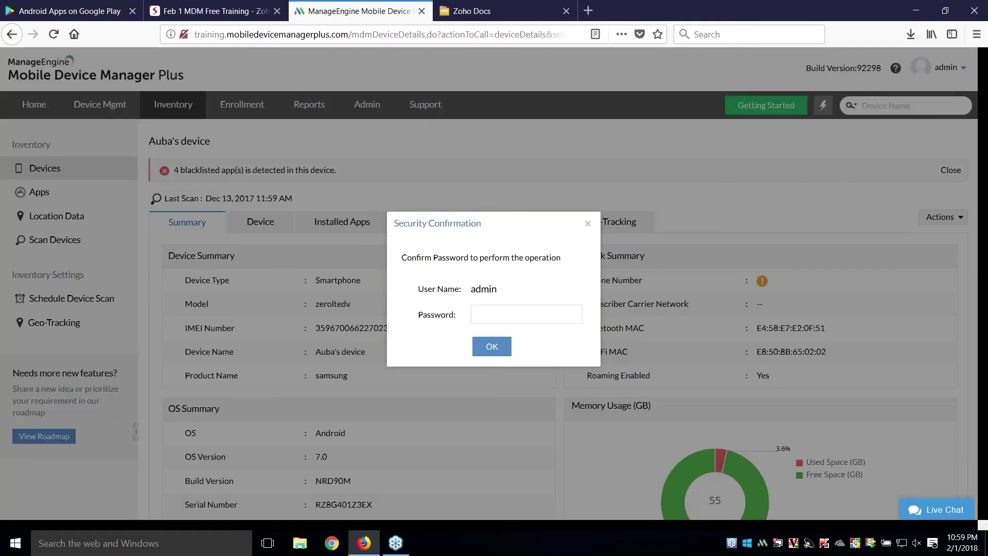
pyautogui.click(483, 319)
pyautogui.write('•••••')
pyautogui.click(447, 328)
pyautogui.click(488, 343)
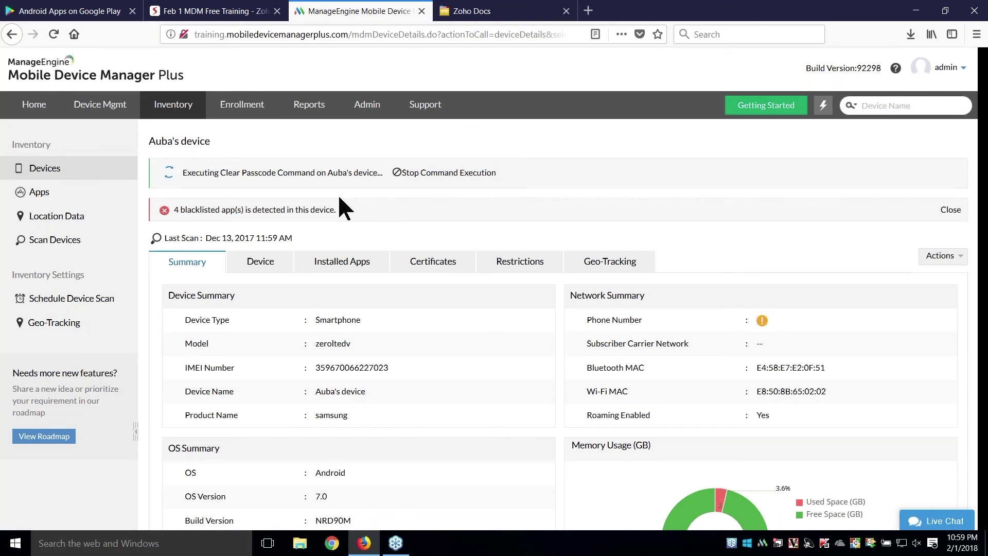
pyautogui.click(187, 11)
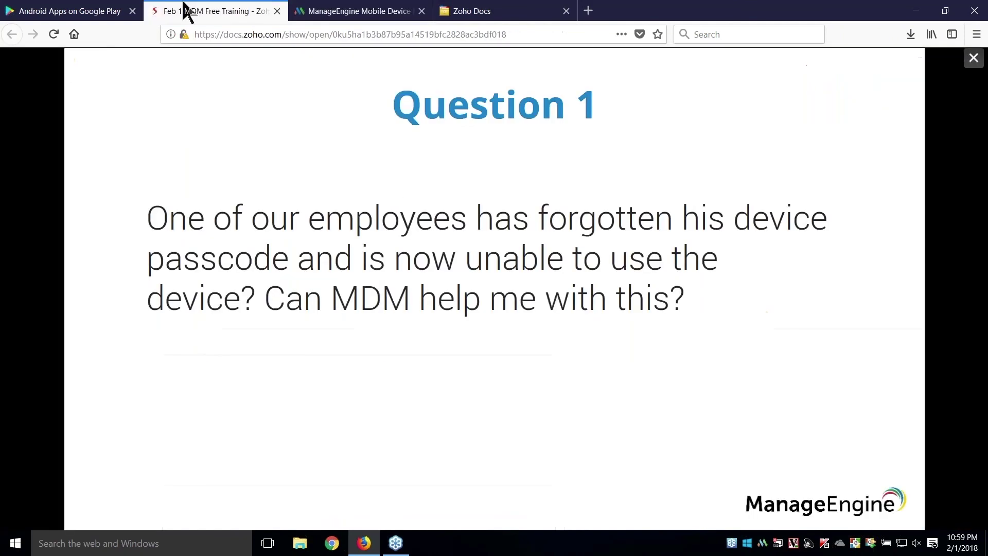
pyautogui.click(239, 269)
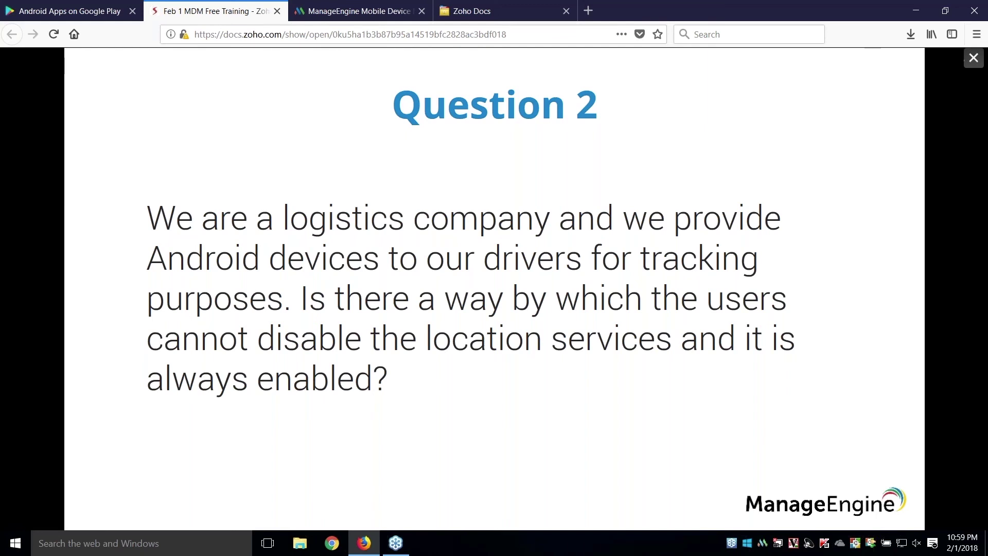
# - Return to the Samsung device's details, where Clear Passcode is still executing
pyautogui.click(356, 11)
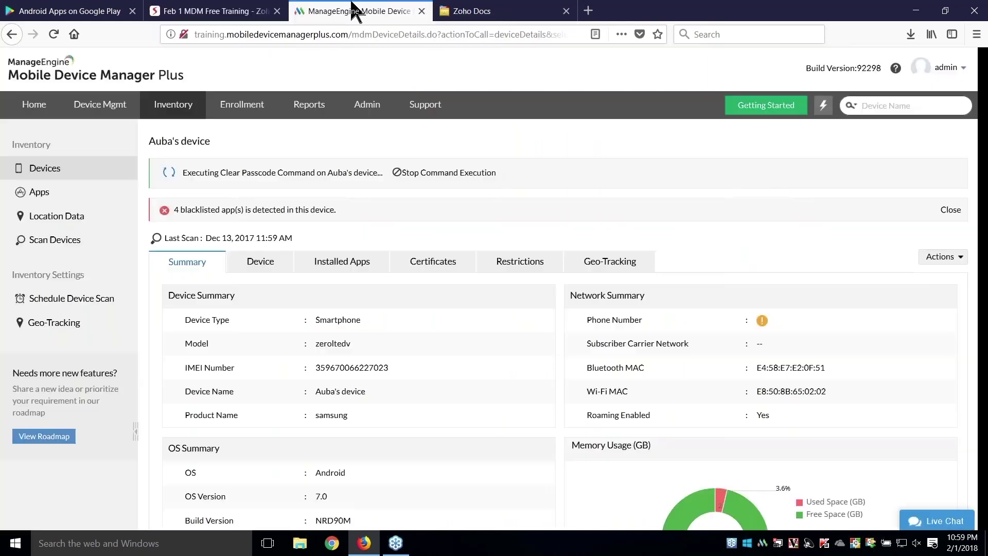
# - Create a new Android profile, accepting the name MyProfile537
pyautogui.click(93, 105)
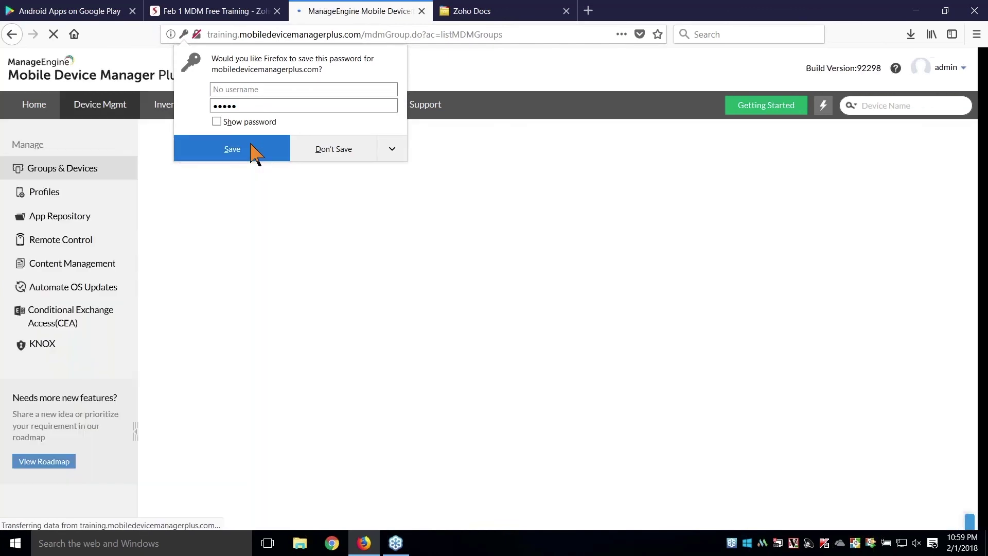
pyautogui.click(232, 149)
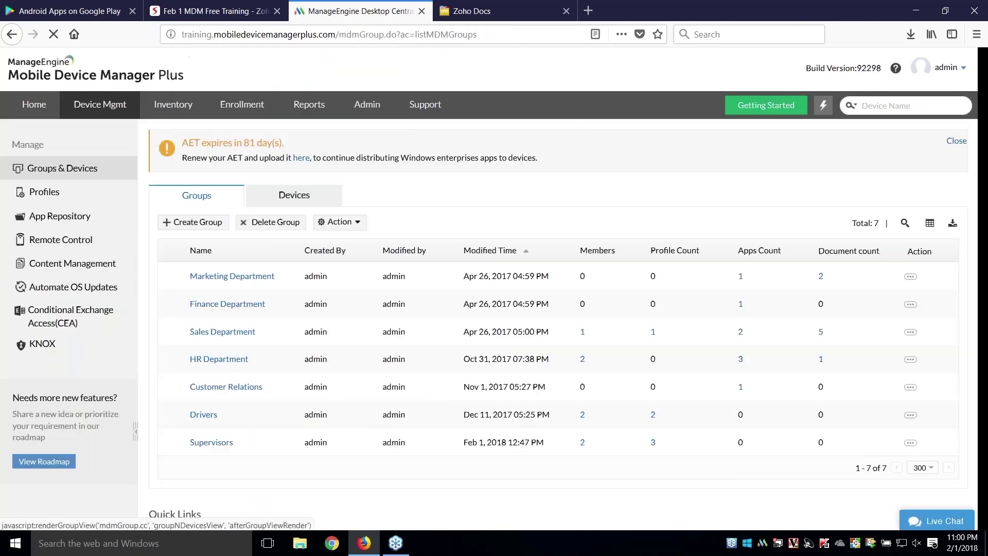
pyautogui.click(57, 192)
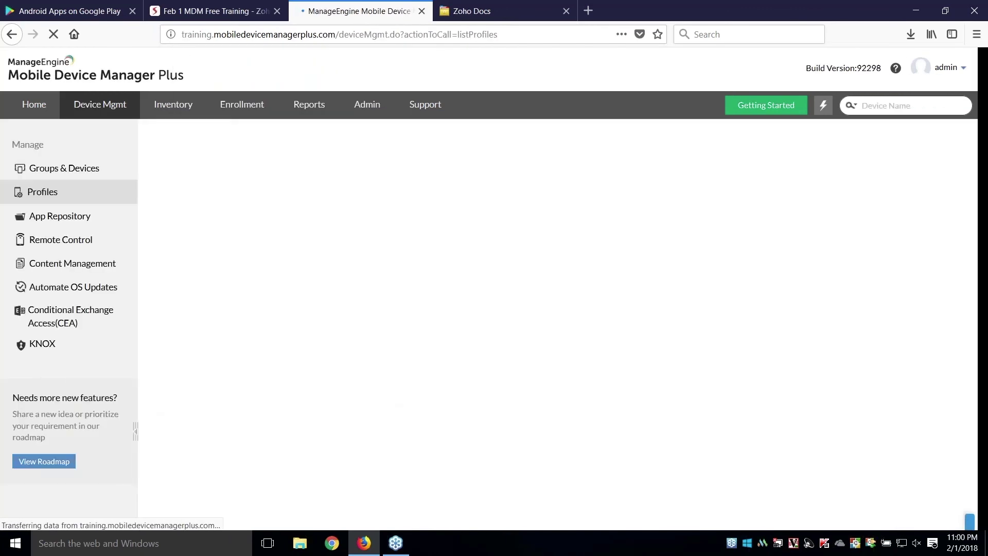
pyautogui.click(201, 193)
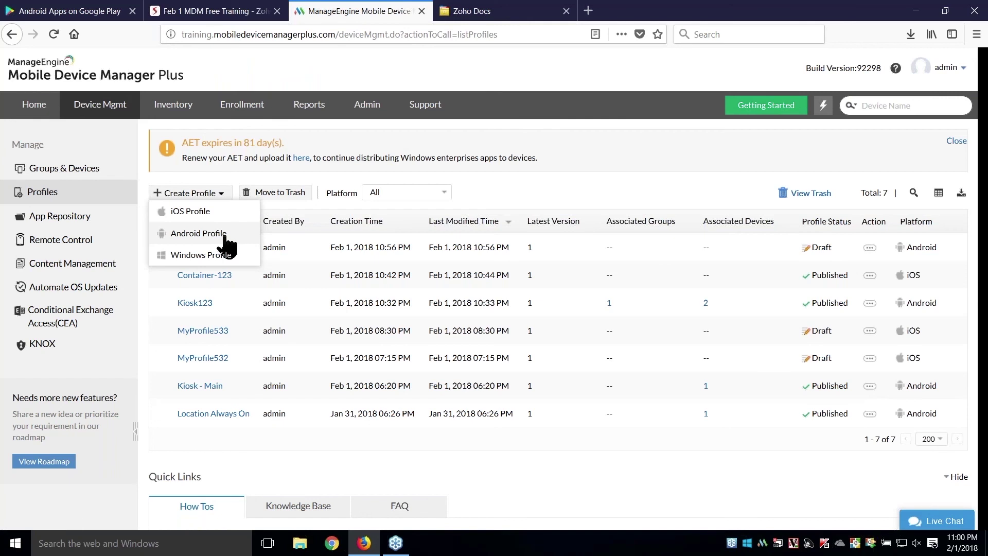
pyautogui.click(212, 233)
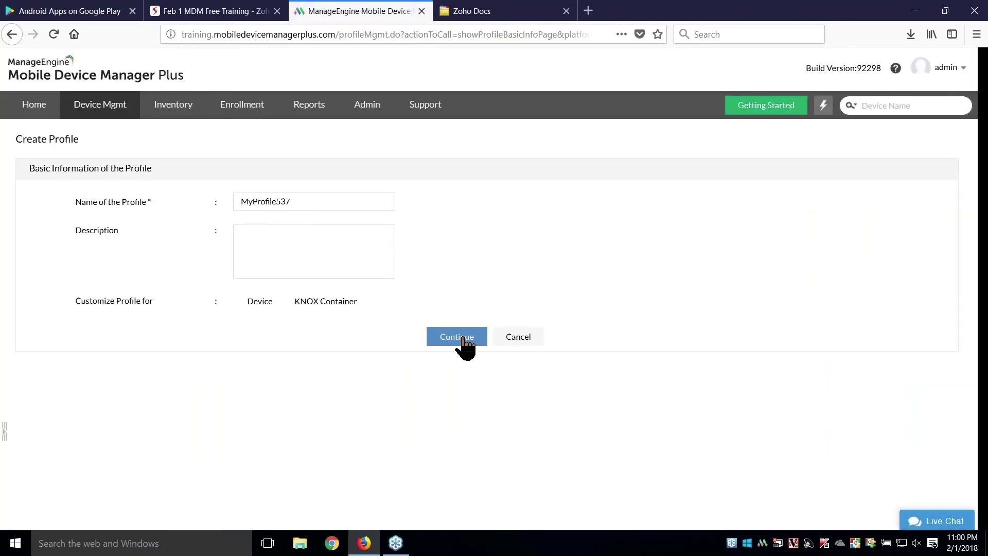
pyautogui.click(463, 340)
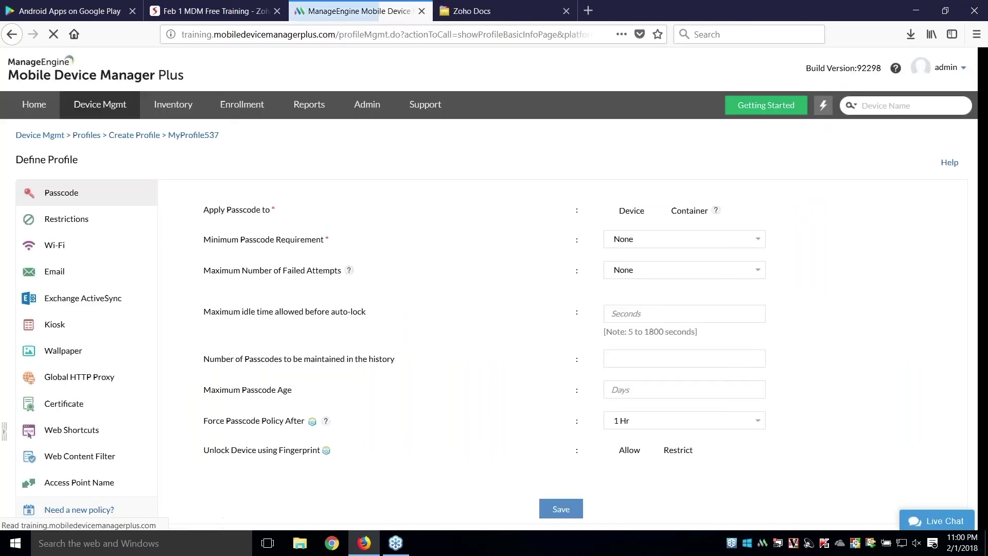
# - In Restrictions, set Location Services to Always On and restrict Mock Location, then return to the slides
pyautogui.click(98, 226)
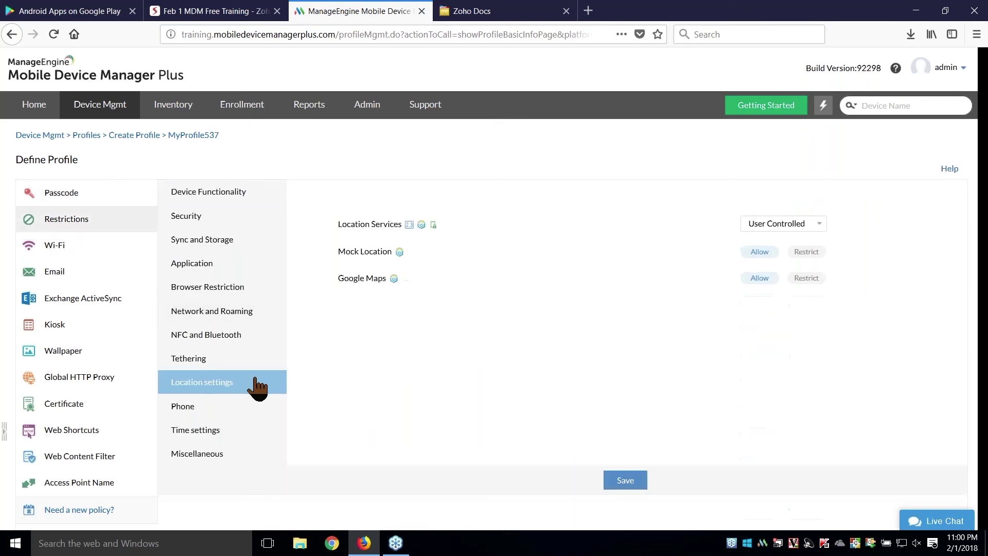
pyautogui.click(775, 229)
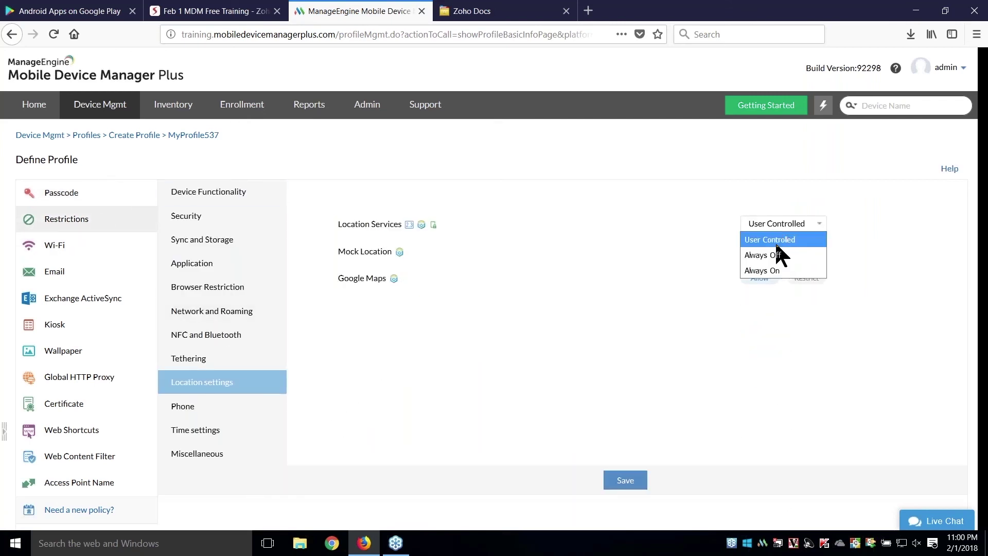
pyautogui.click(787, 271)
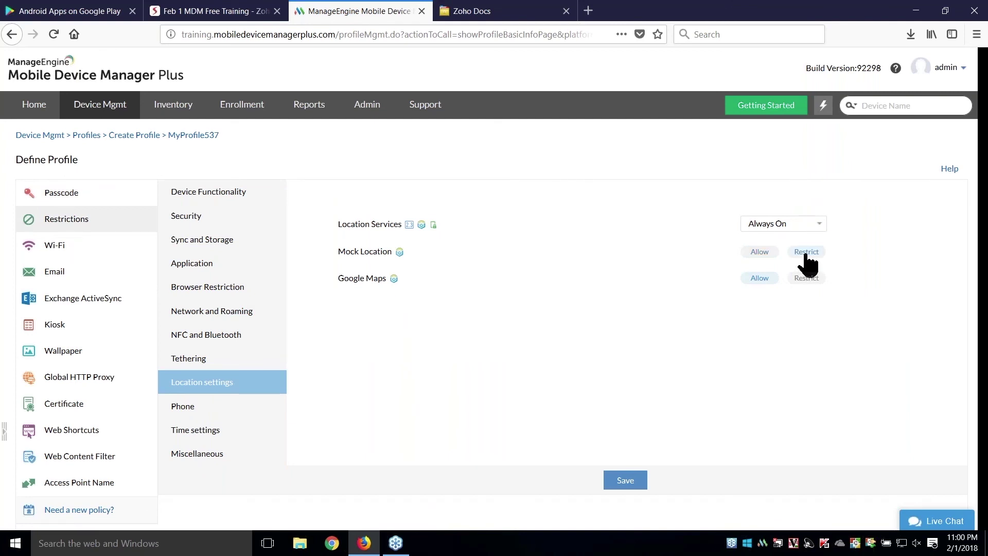
pyautogui.scroll(-3, 582, 286)
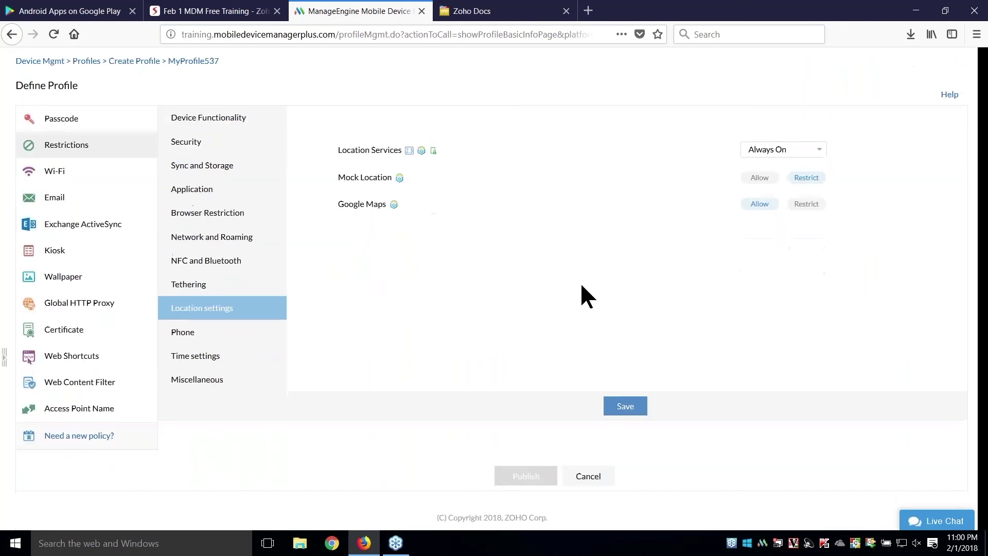
pyautogui.click(254, 9)
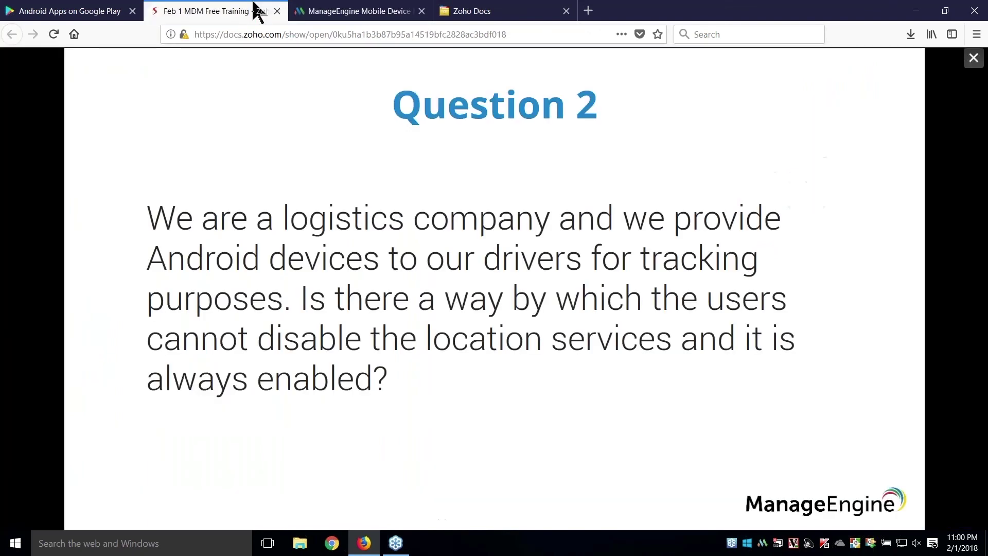
# - Advance to the Question 3 iOS contacts-and-calendar slide, then return to MyProfile537's settings
pyautogui.press('Right')
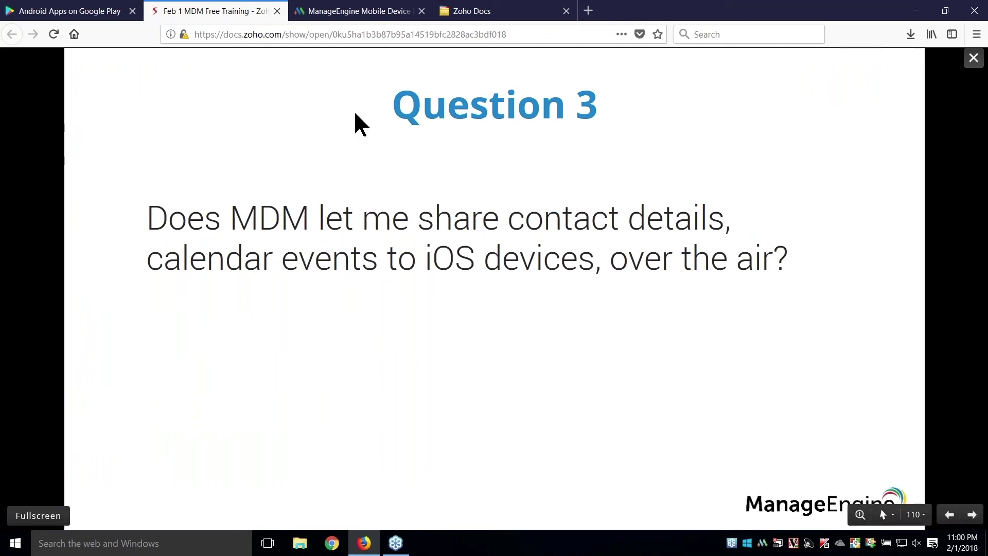
pyautogui.click(356, 11)
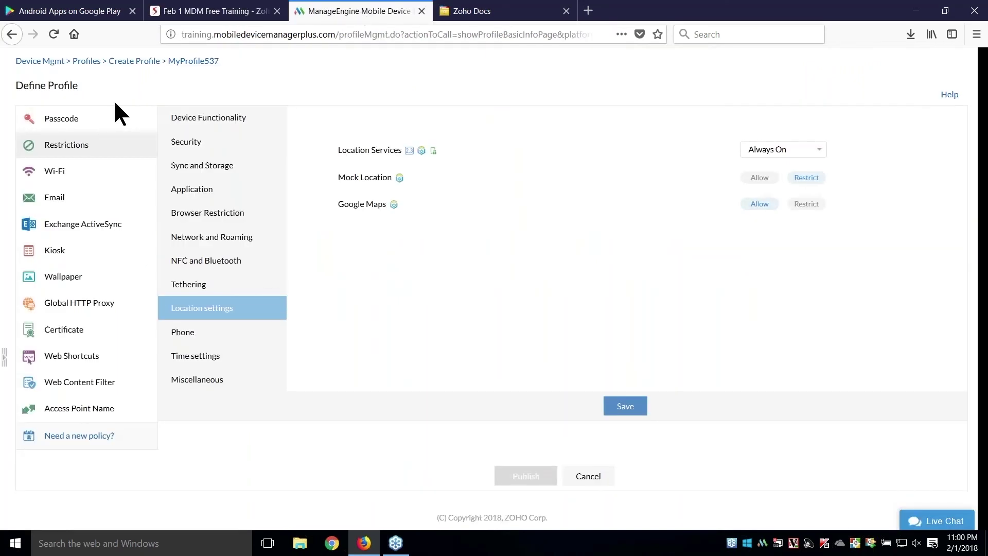
# - Create a new iOS profile, accepting the name MyProfile538
pyautogui.scroll(2, 113, 98)
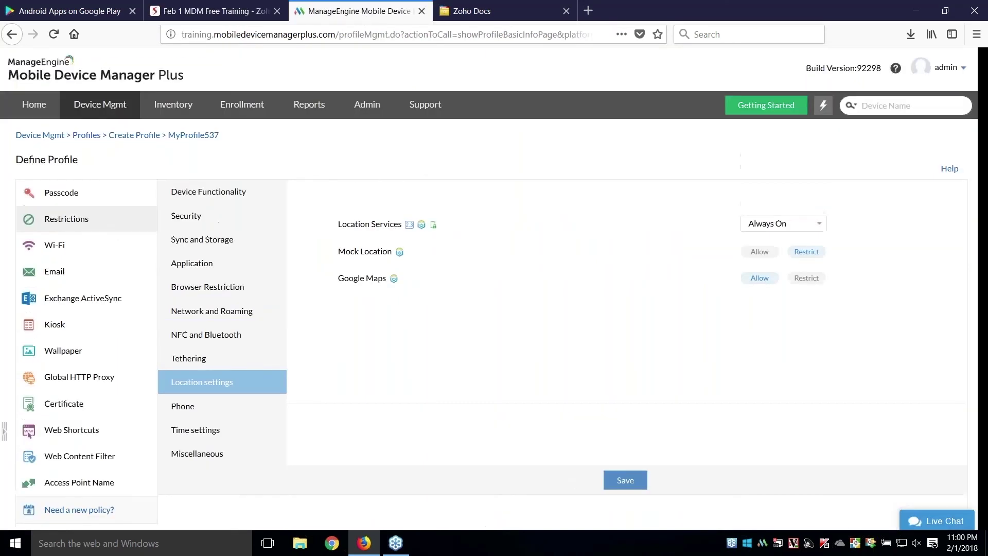
pyautogui.click(88, 115)
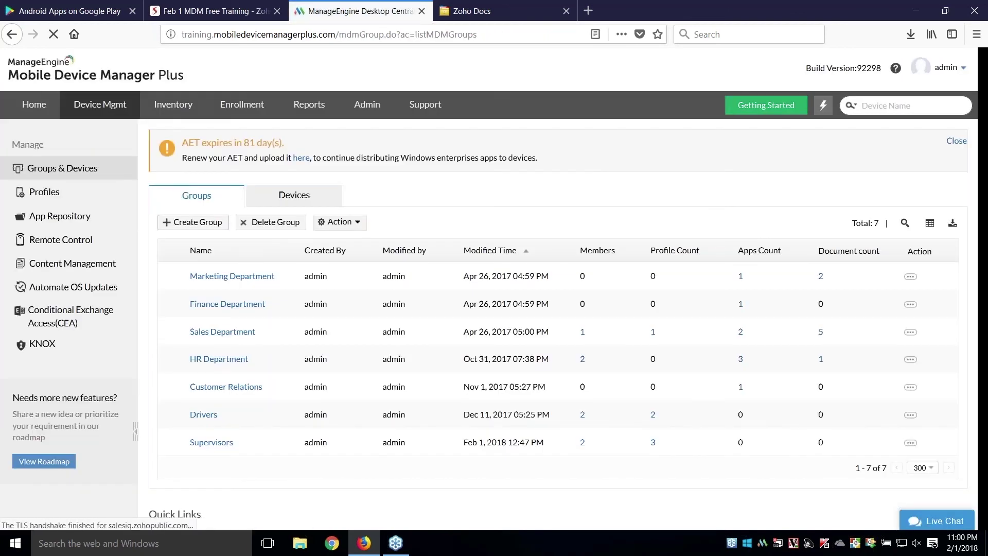
pyautogui.click(80, 195)
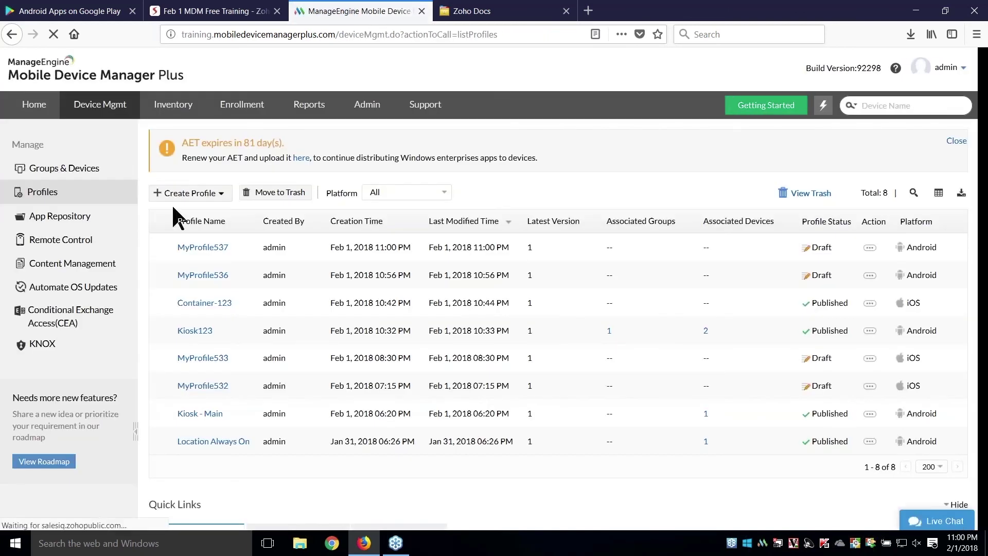
pyautogui.click(190, 193)
pyautogui.click(211, 212)
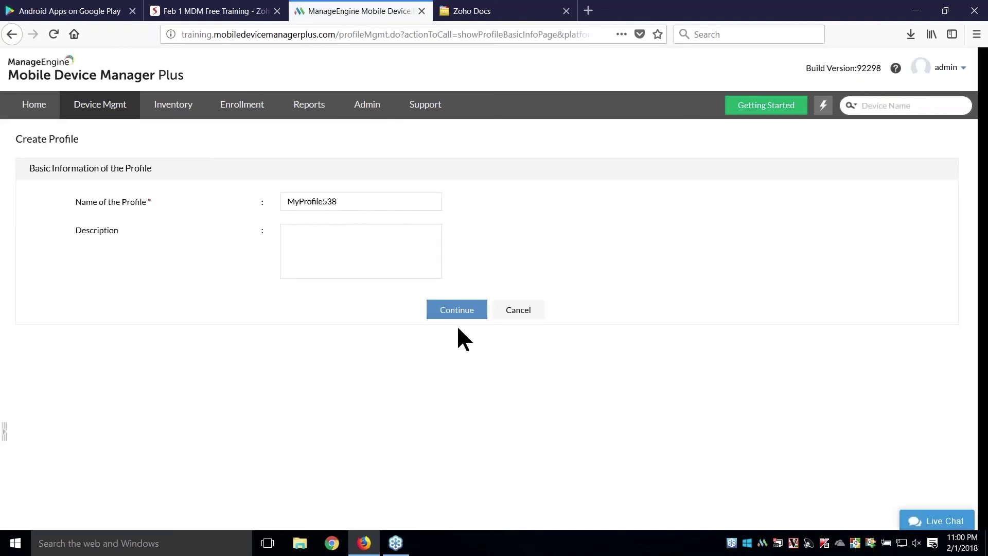
pyautogui.click(446, 311)
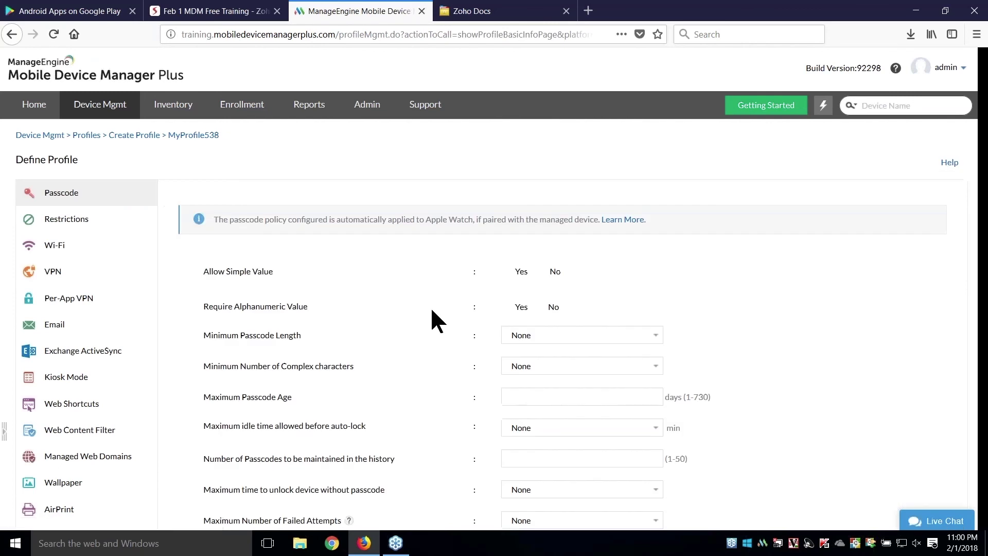
# - Open the profile's Contacts Sync and Calendar Sync settings, then advance the slides to Question 4
pyautogui.scroll(-6, 160, 329)
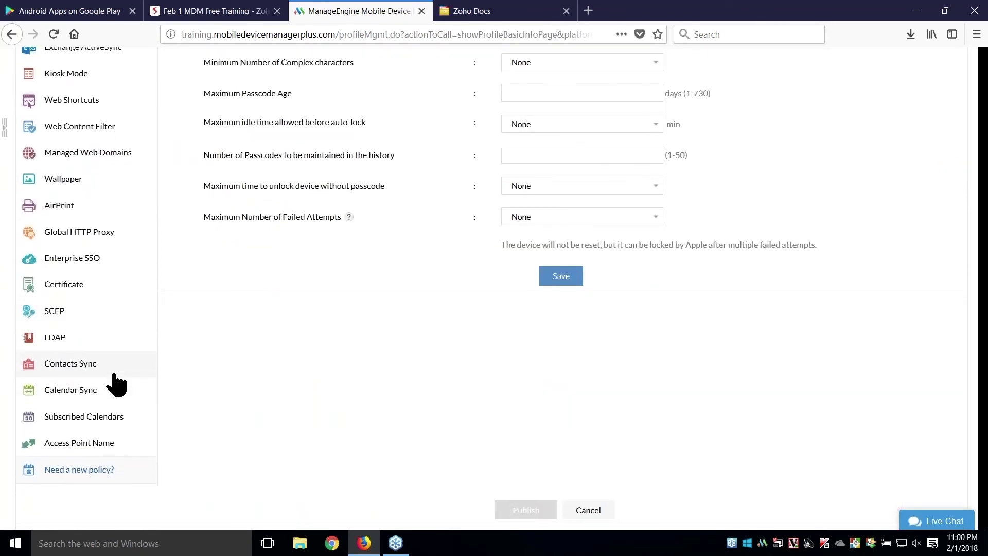
pyautogui.click(116, 383)
pyautogui.scroll(4, 310, 312)
pyautogui.scroll(-4, 309, 323)
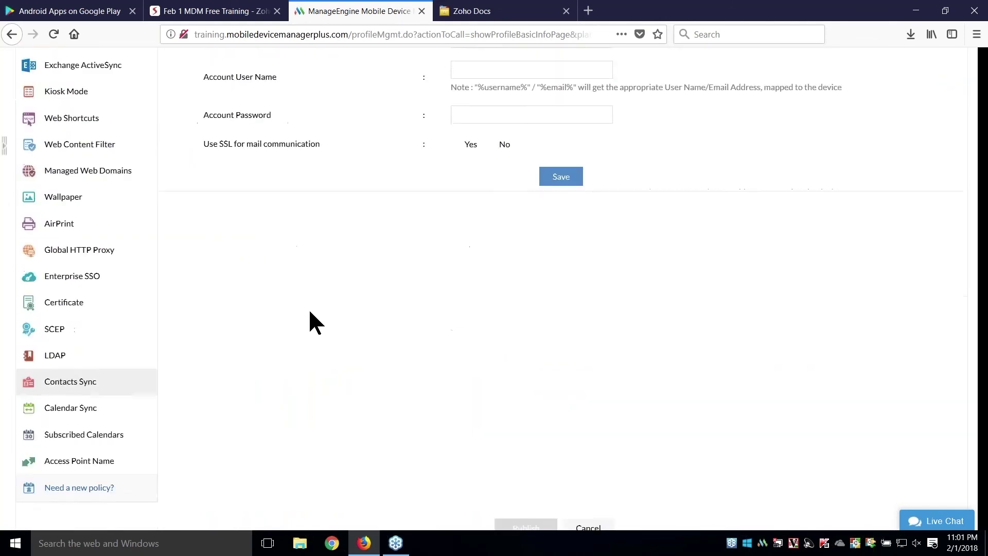
pyautogui.click(125, 387)
pyautogui.scroll(5, 391, 264)
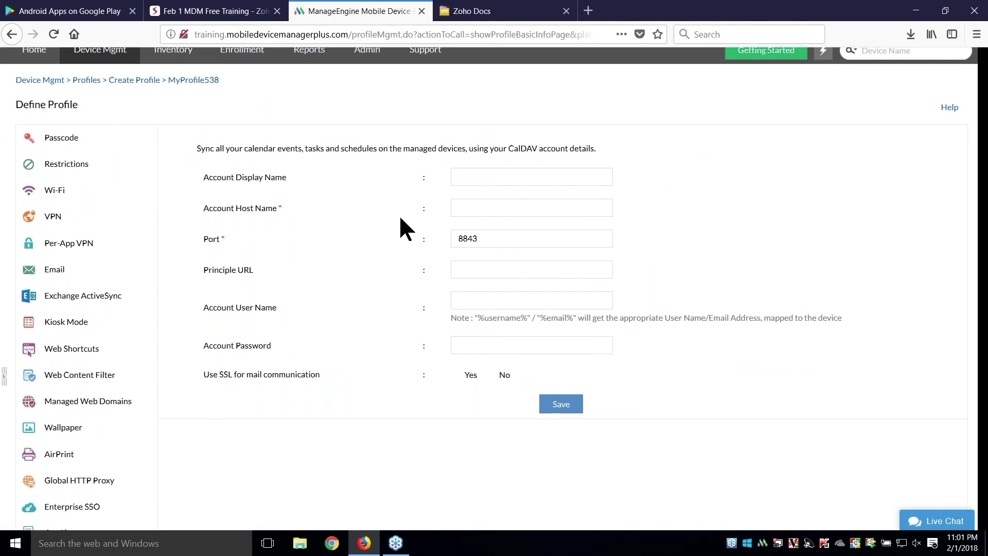
pyautogui.click(253, 8)
pyautogui.press('Right')
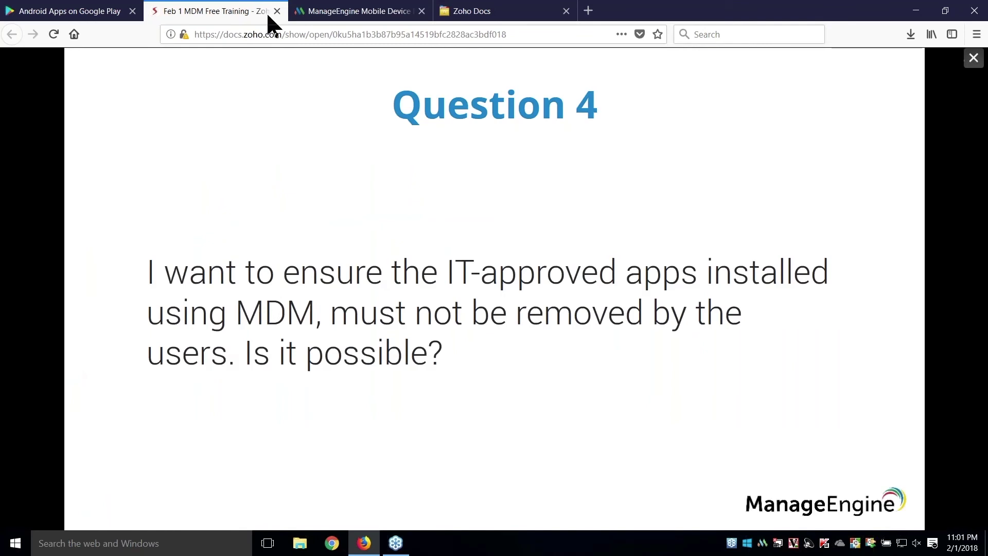